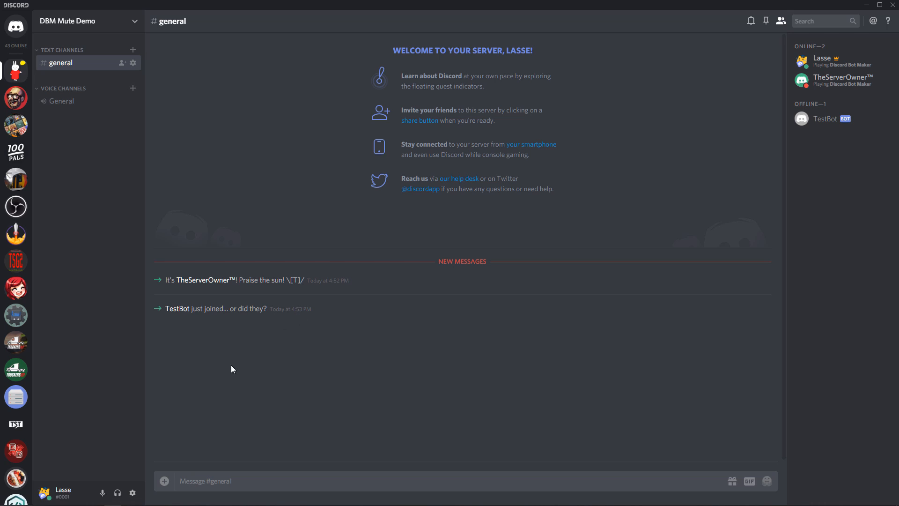
Step: In Discord Bot Maker, create a command named mute with restriction Server Only and type Normal Command
click(149, 500)
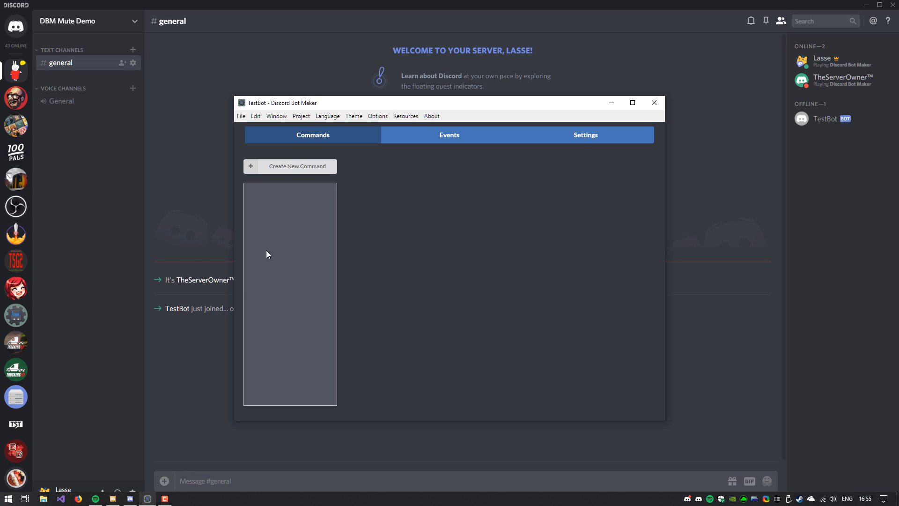
click(286, 169)
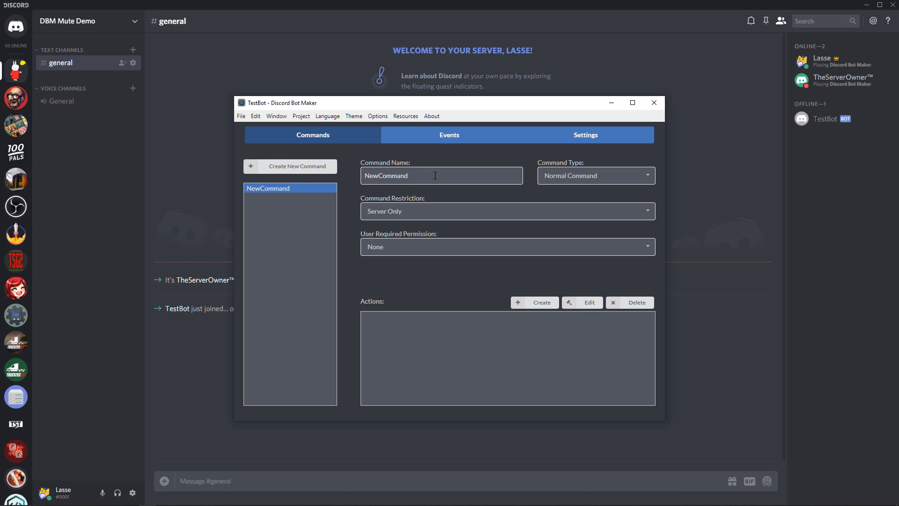
text(mute)
click(416, 217)
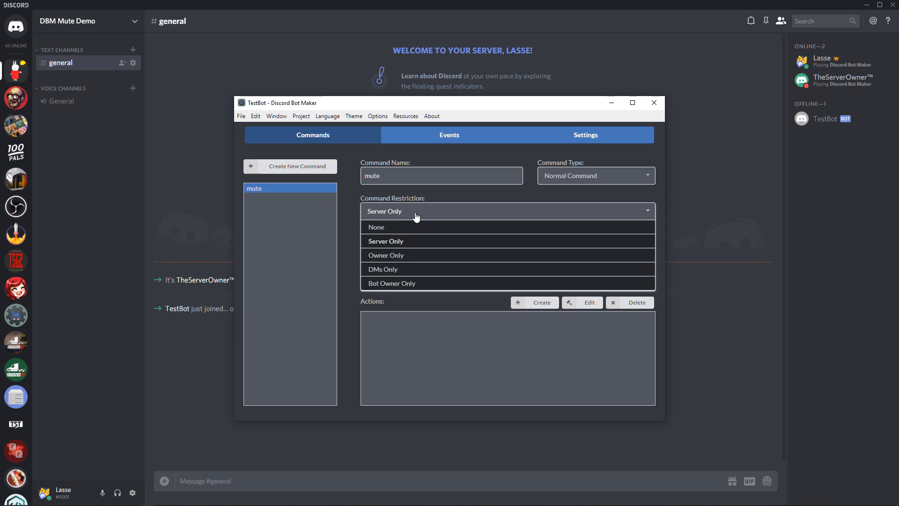
click(519, 241)
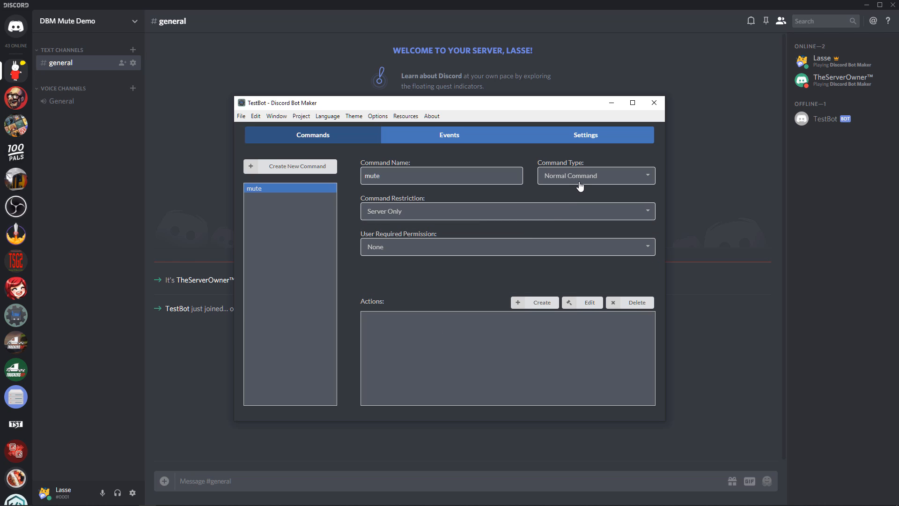
click(592, 174)
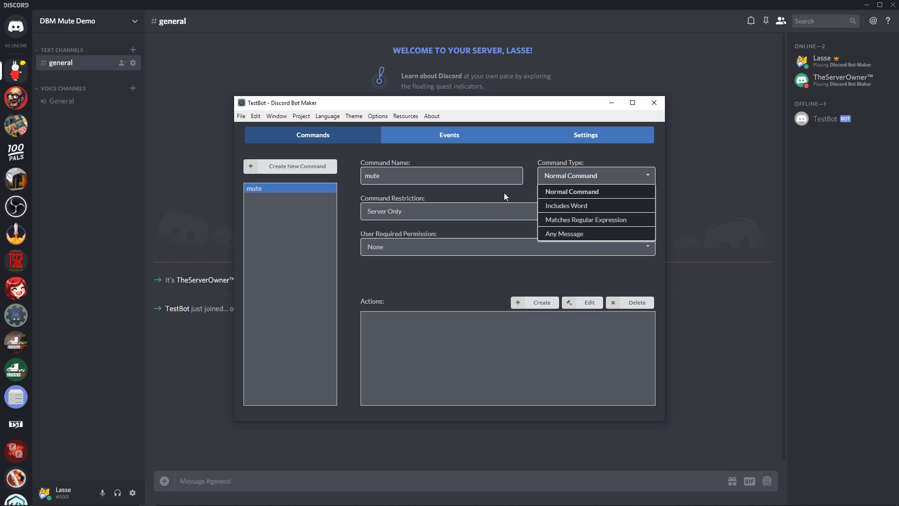
click(546, 191)
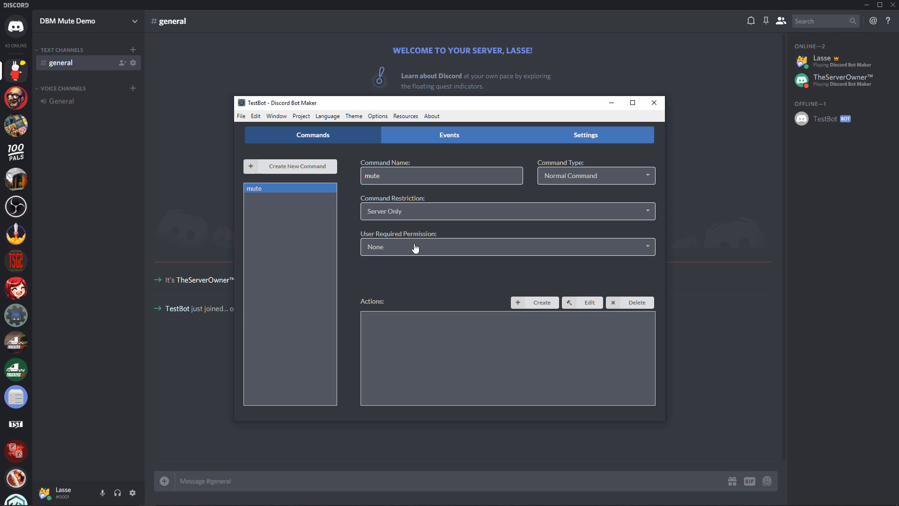
Step: Set the mute command's required user permission to Manage Messages and open the action type list for its first action
click(440, 248)
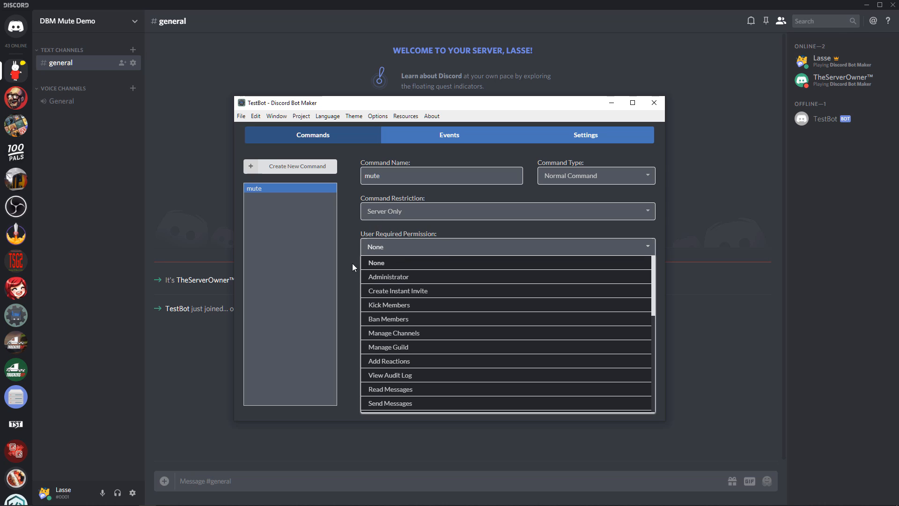
scroll(412, 309, down, 1)
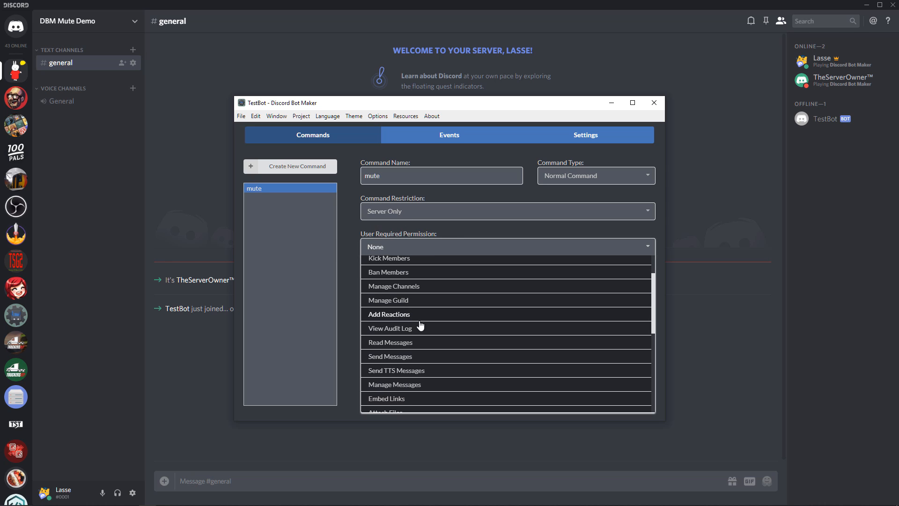
click(424, 383)
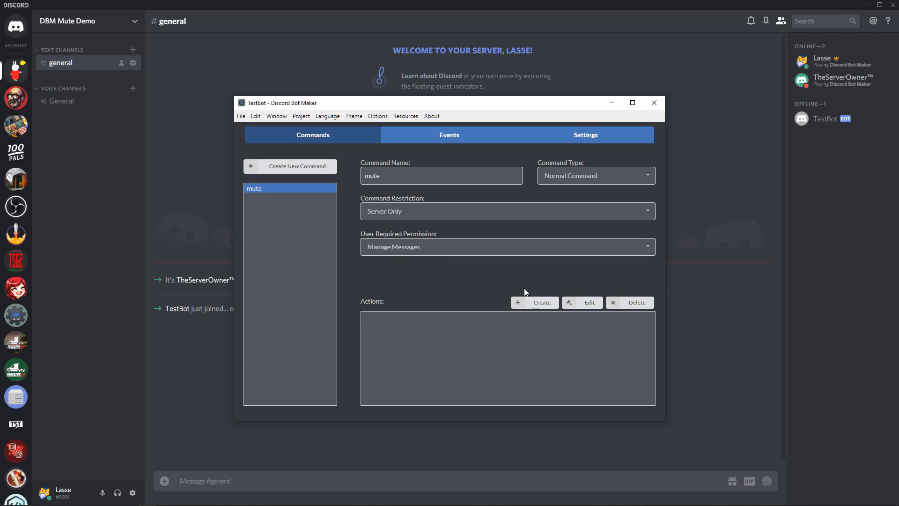
click(528, 304)
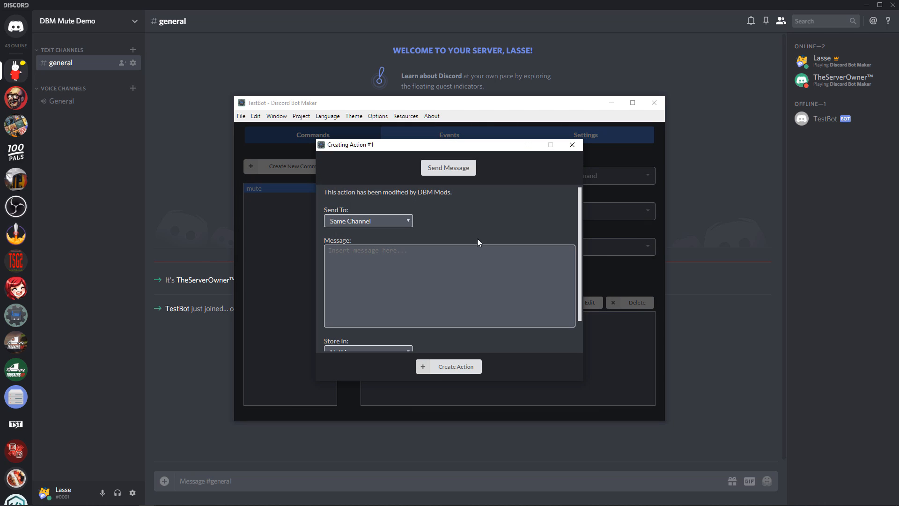
click(443, 172)
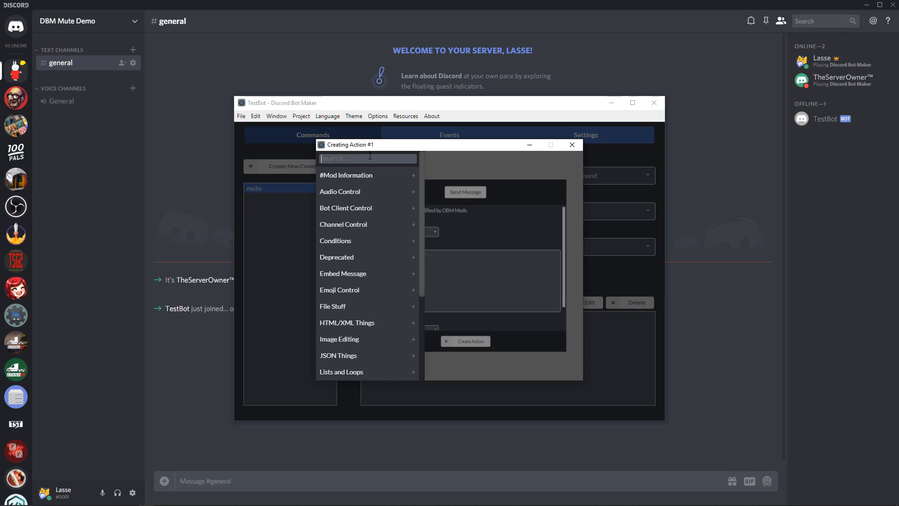
Step: Switch to Discord and draft an unsent example in the general channel: !mute, a mention of the other online member, and 5
click(258, 481)
text(!mute @)
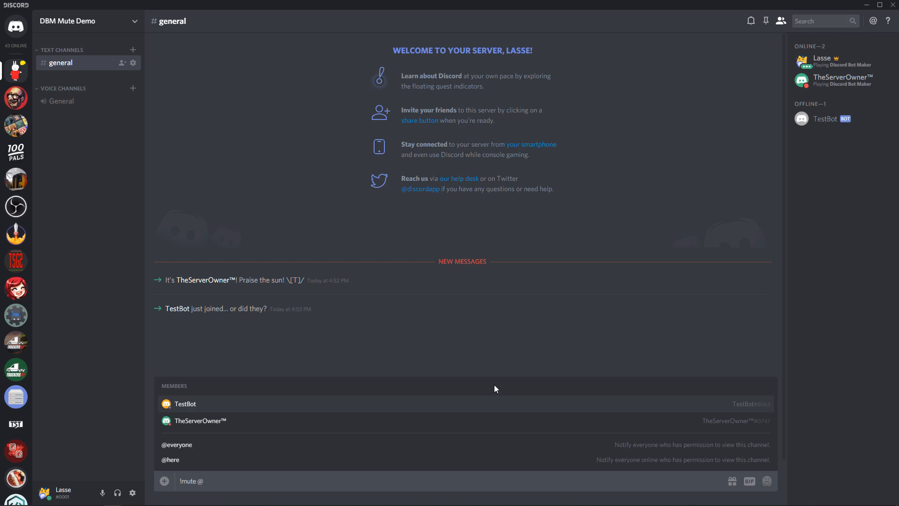
key(Down)
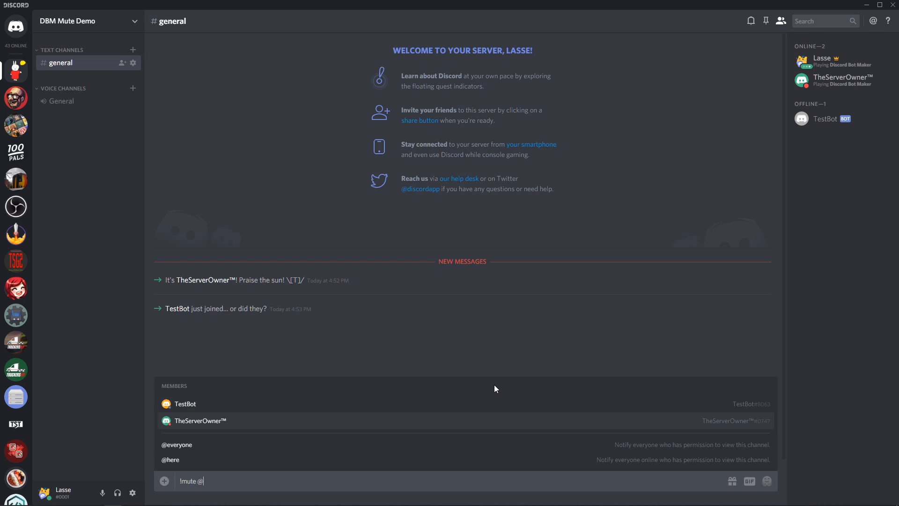
key(Tab)
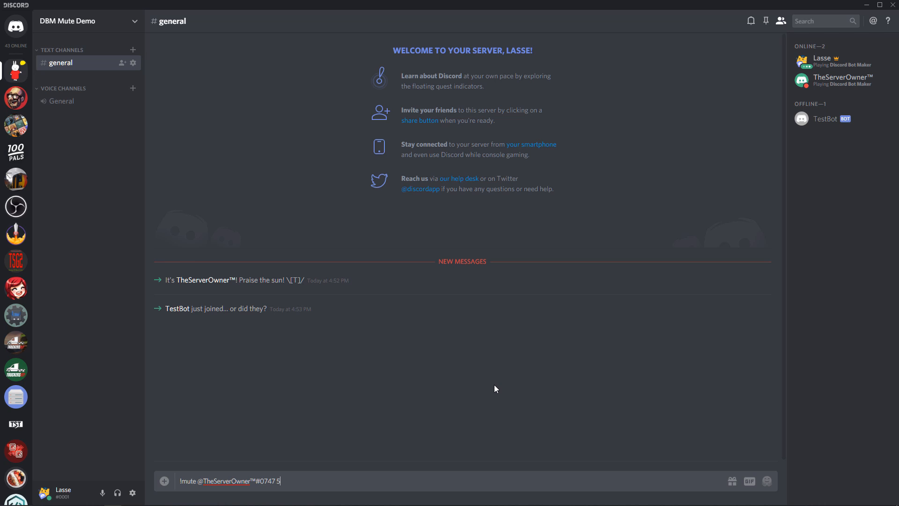
key(alt+Tab)
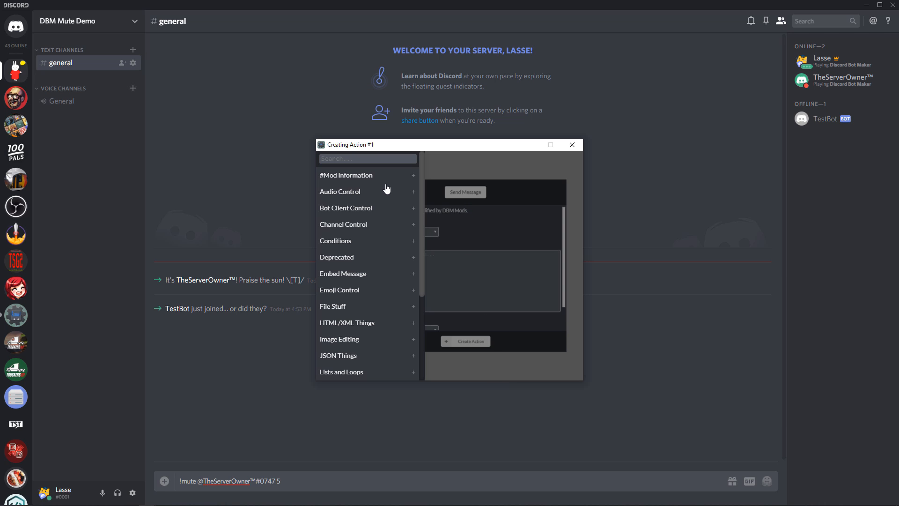
Step: Back in Discord Bot Maker, make the first action Check Parameters with the condition Number of Parameters = 2
text(Check Pa)
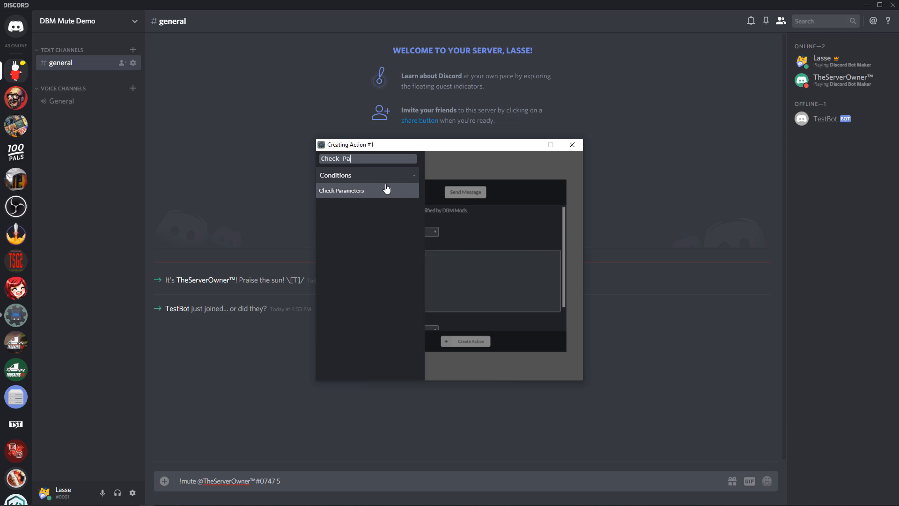
click(374, 190)
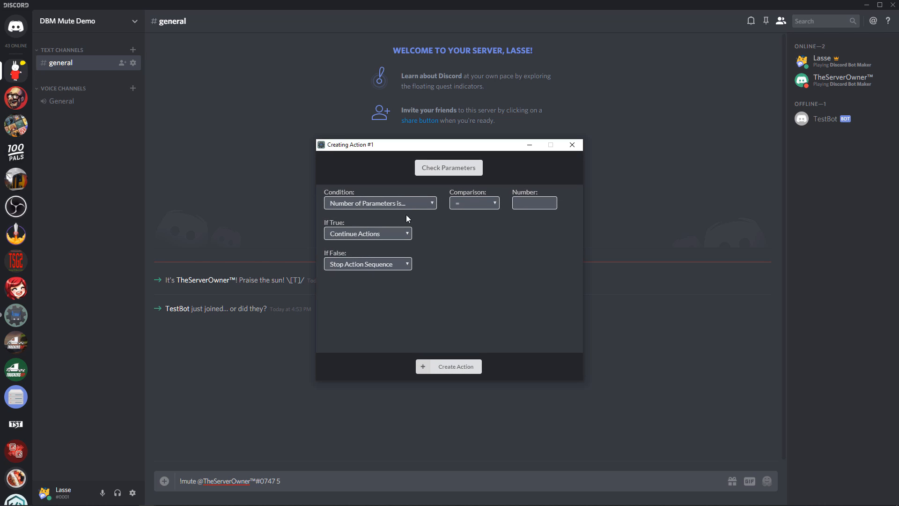
click(395, 204)
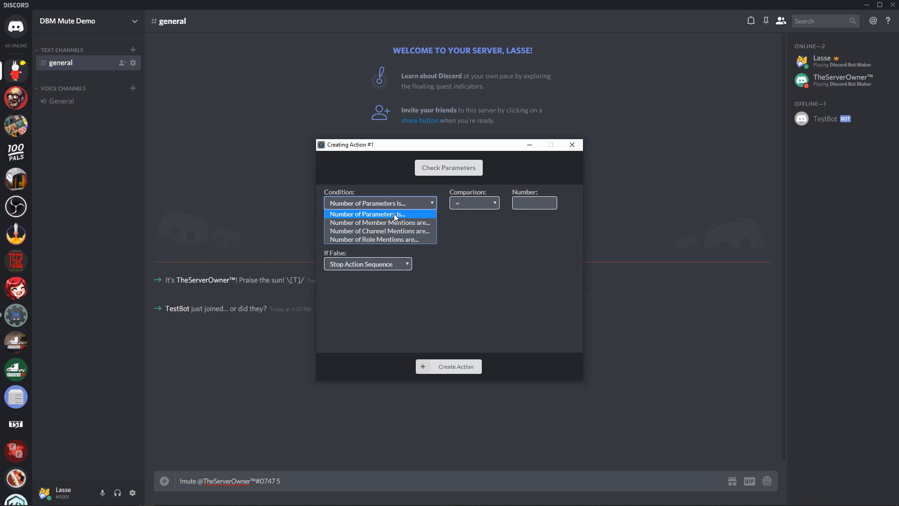
click(491, 221)
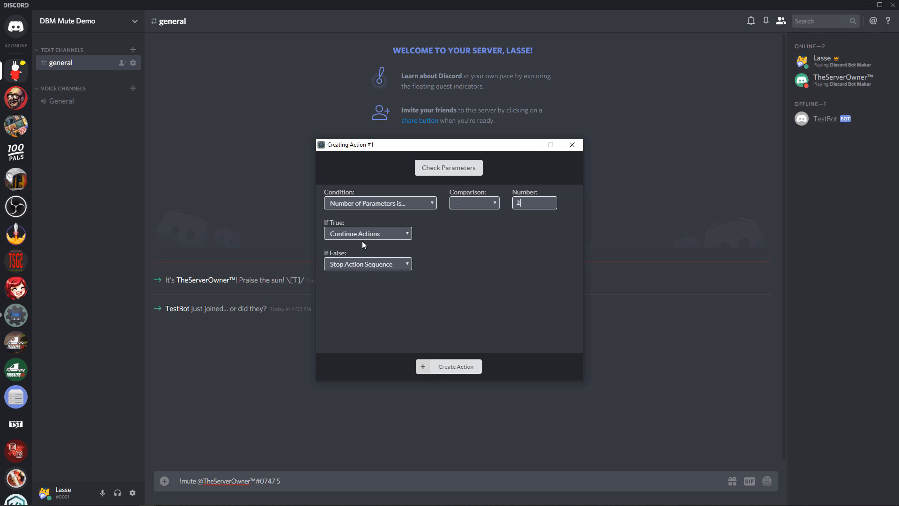
Step: Make the parameter check skip the next 2 actions if true and continue actions if false, and create the action
click(348, 234)
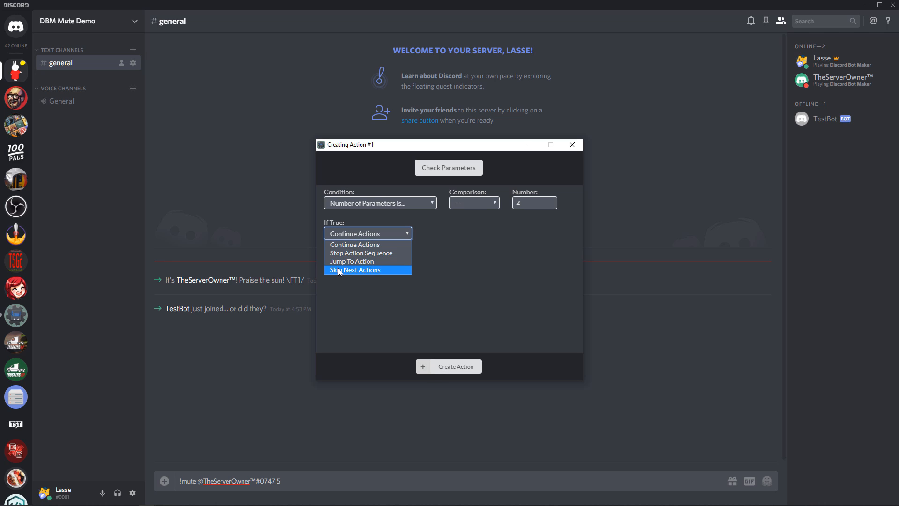
click(355, 271)
text(2)
click(365, 264)
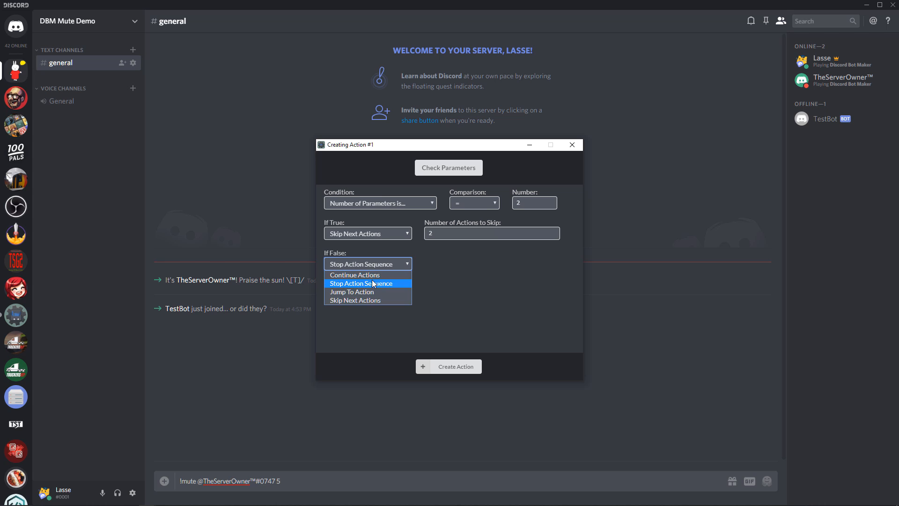
click(363, 265)
click(450, 366)
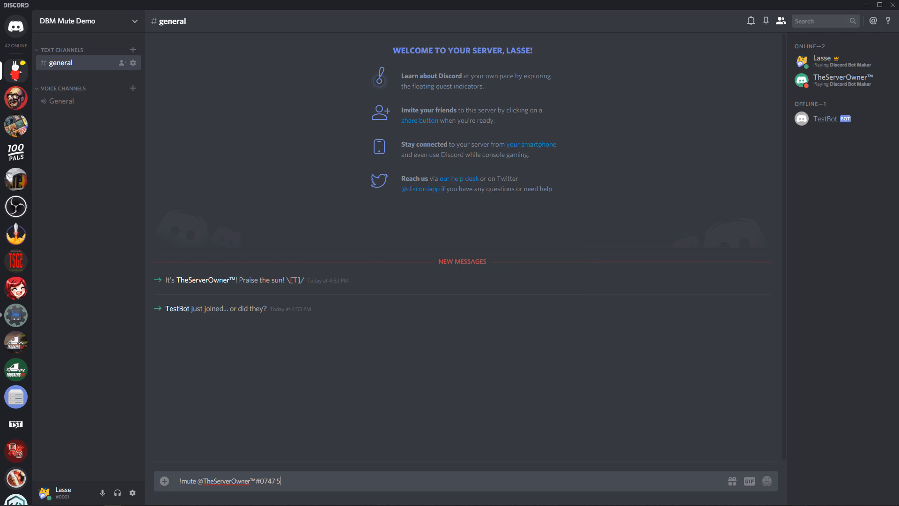
click(148, 500)
click(539, 303)
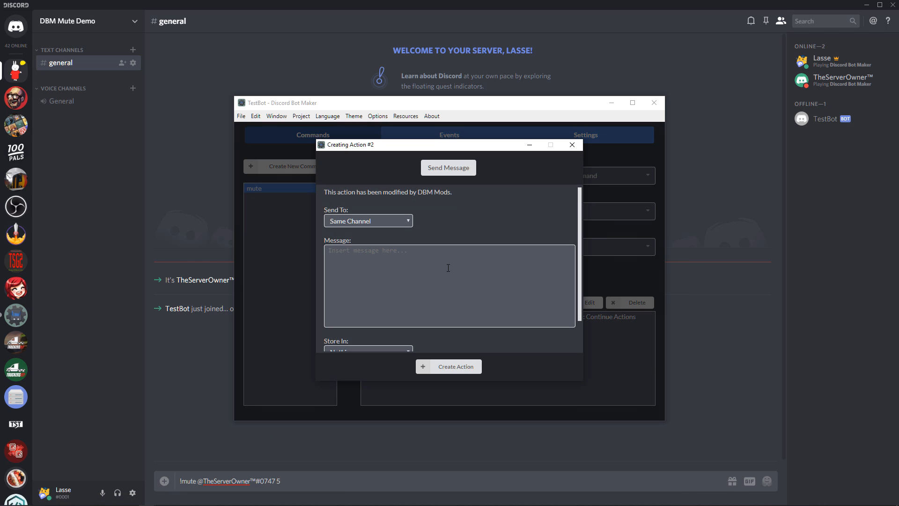
right_click(447, 267)
click(493, 318)
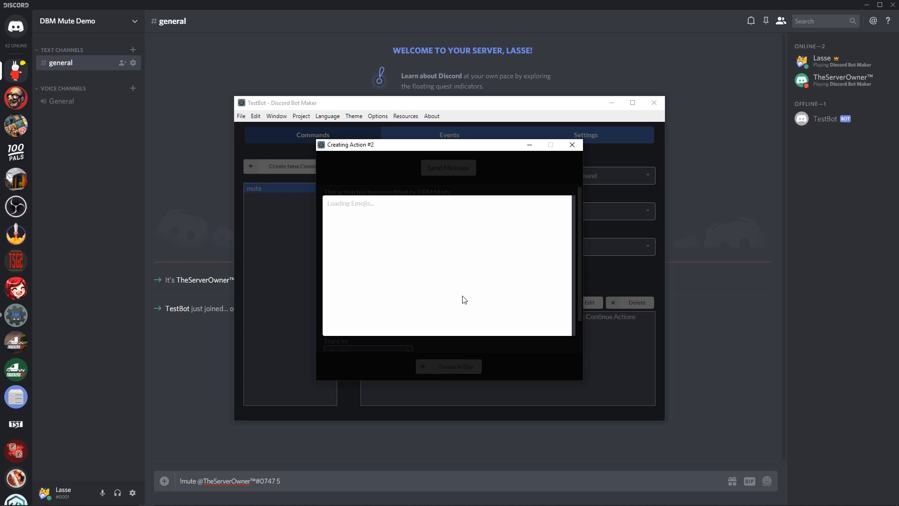
click(467, 297)
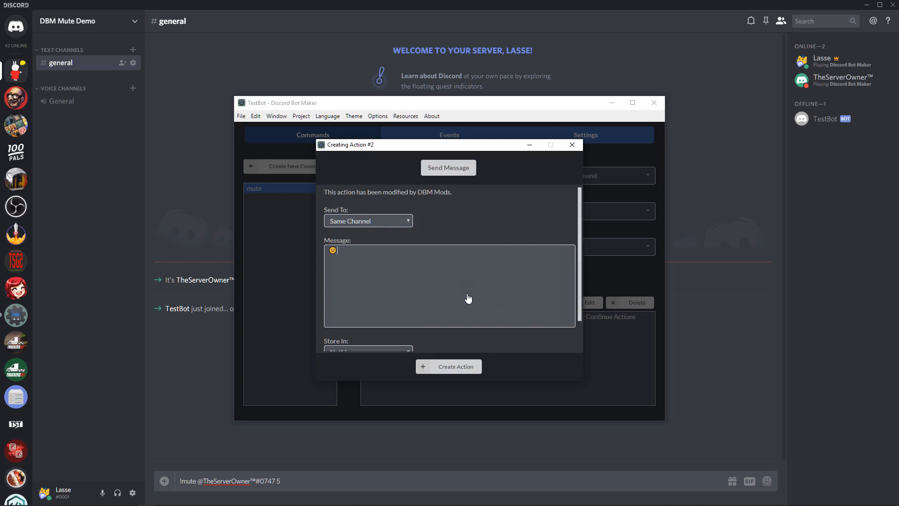
text(Hey. Please follow)
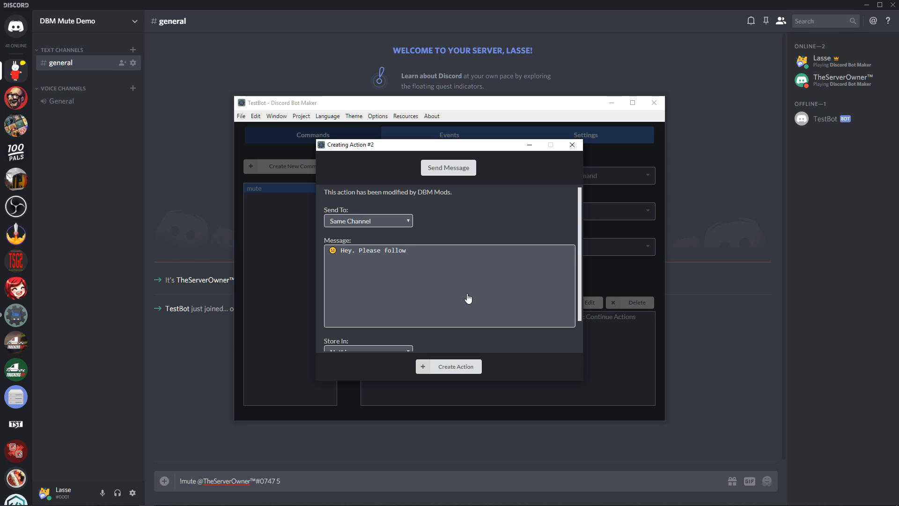
text( the command format and type `!mute)
text(@u)
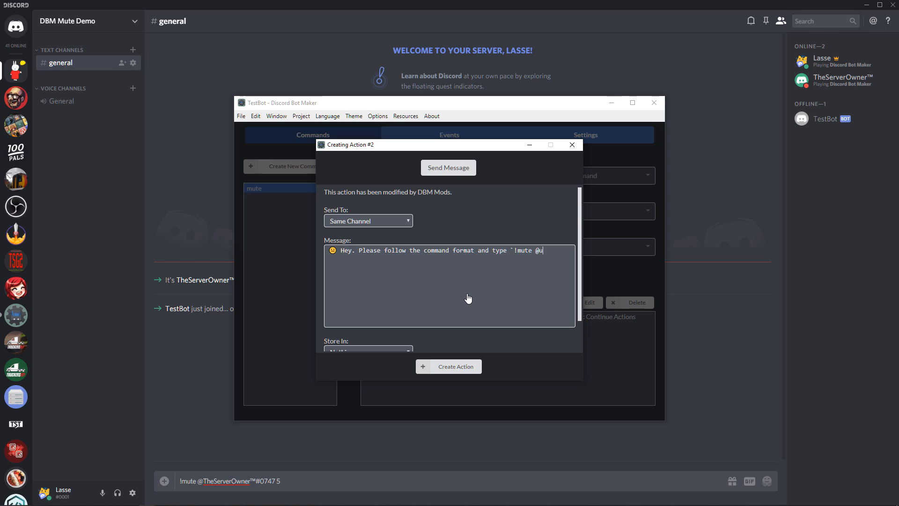
text(ser minutes)
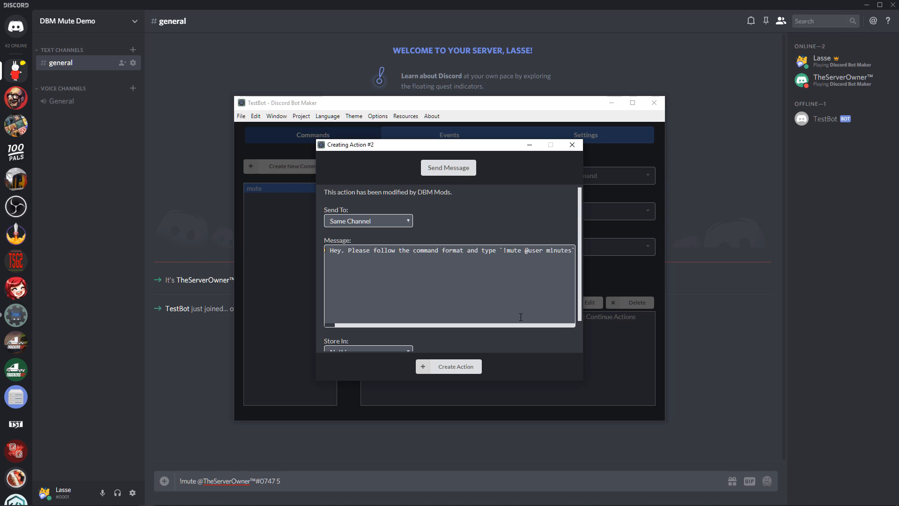
click(437, 367)
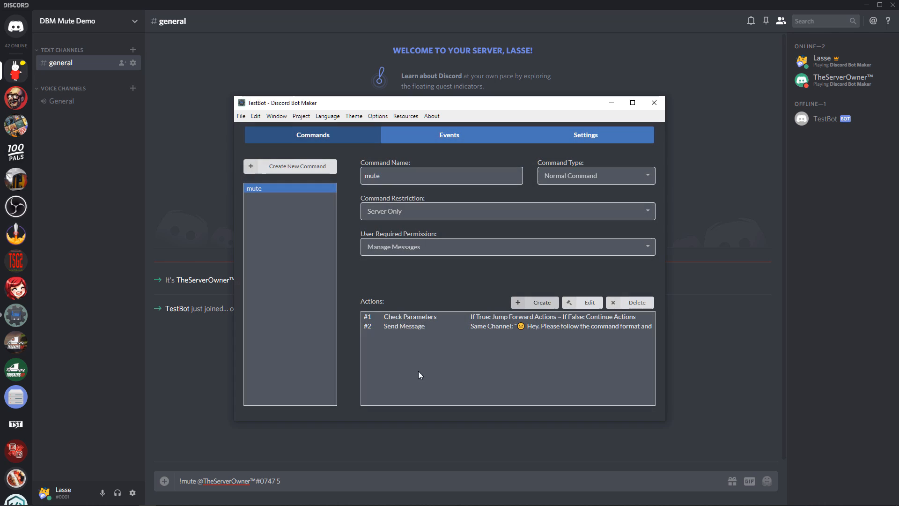
Step: Add an End Action Sequence action as the third action of the mute command
click(534, 305)
click(377, 160)
text(End Ac)
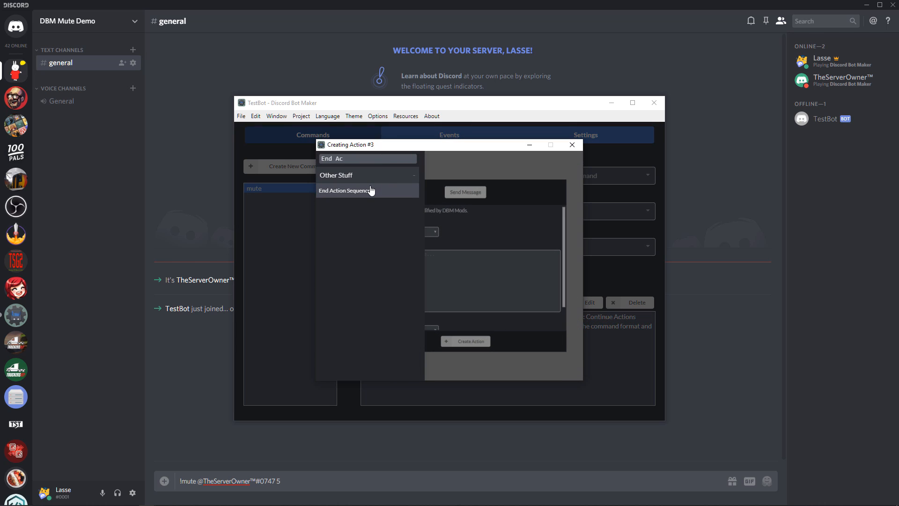
click(371, 190)
click(457, 361)
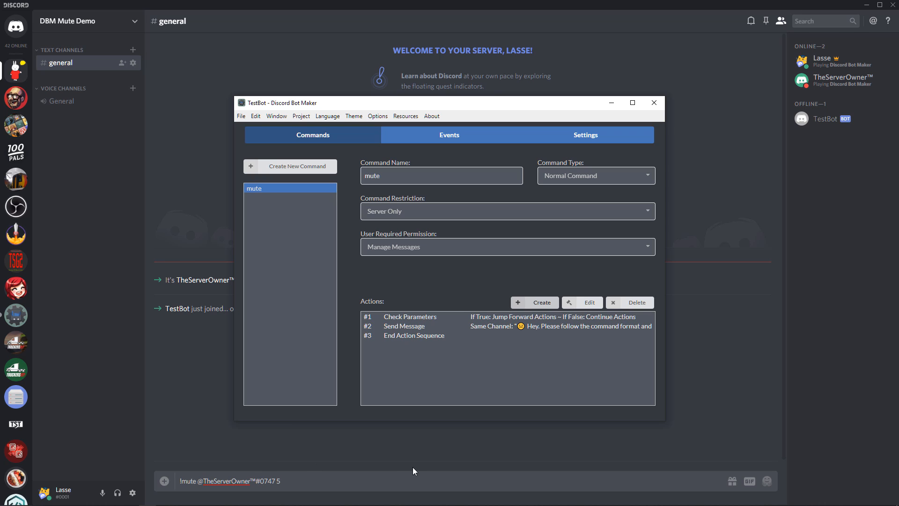
Step: Add a Store Command Params action that stores Mentioned Member number 1 in the temp variable "user"
click(523, 302)
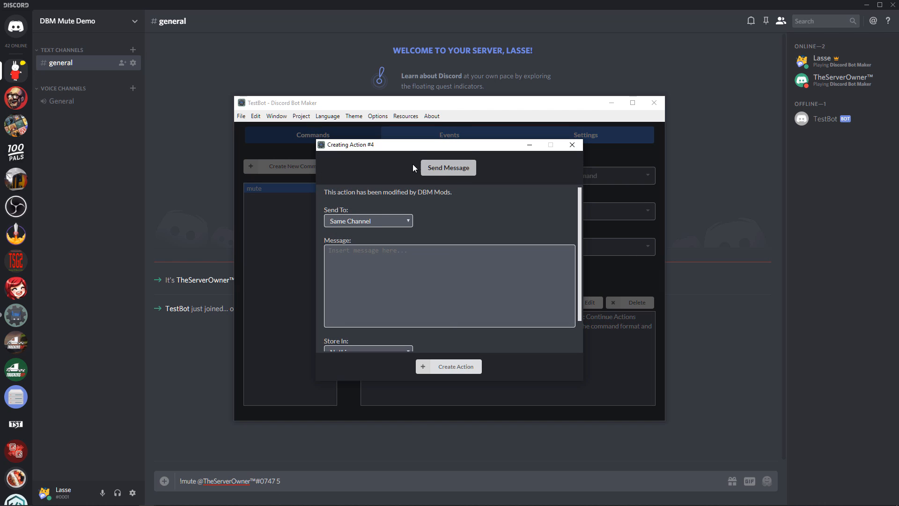
click(448, 168)
text(Store)
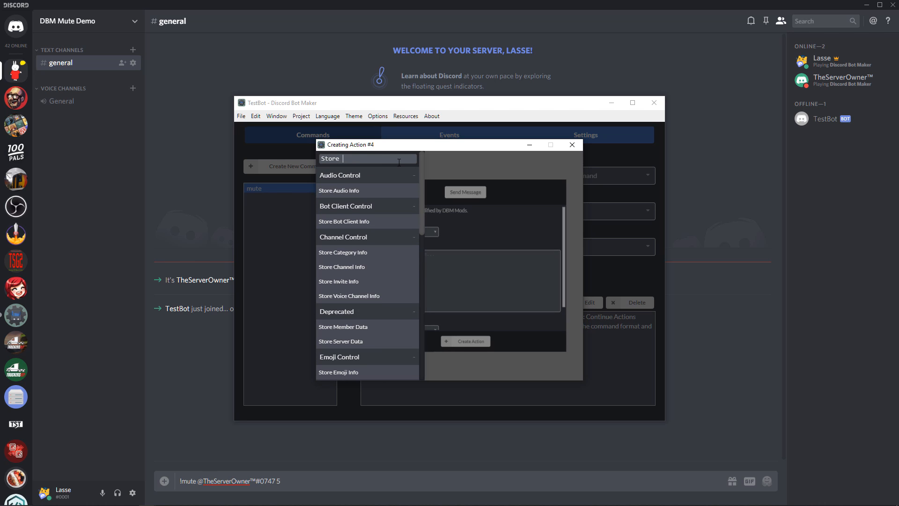
text( Comm)
click(388, 190)
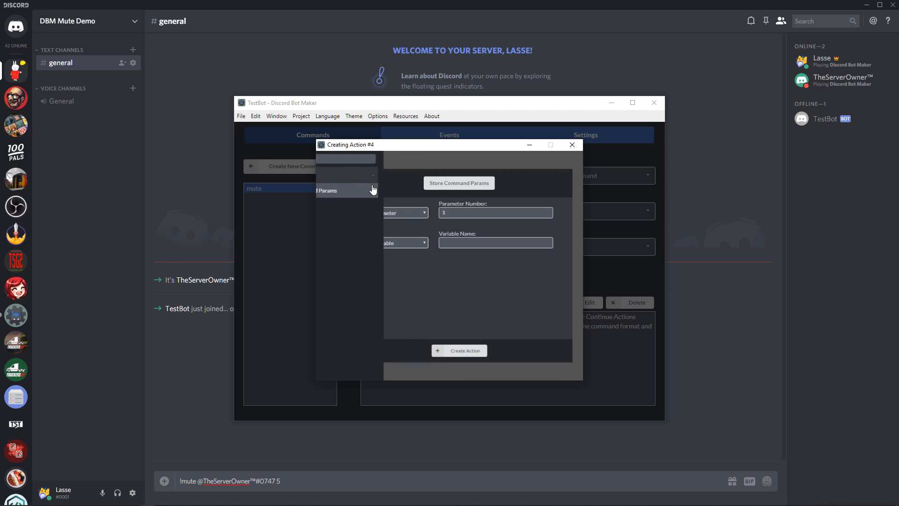
click(335, 208)
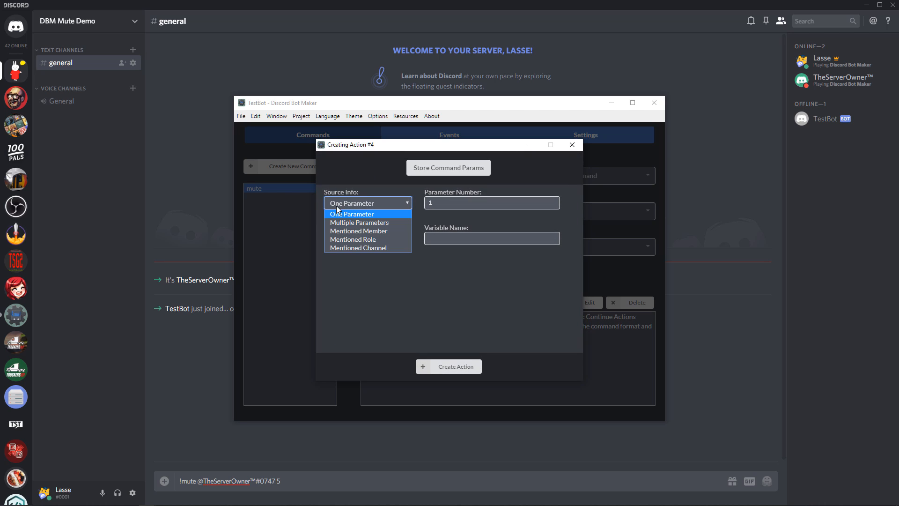
click(359, 231)
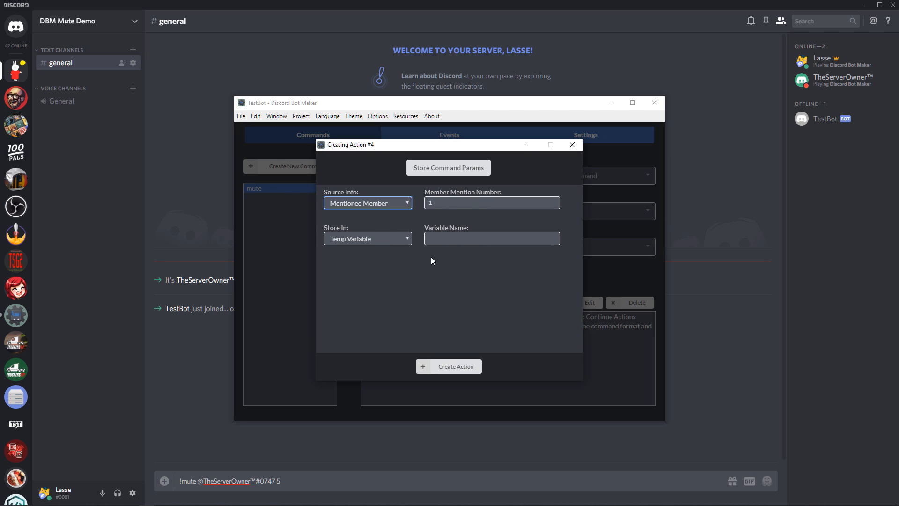
click(458, 242)
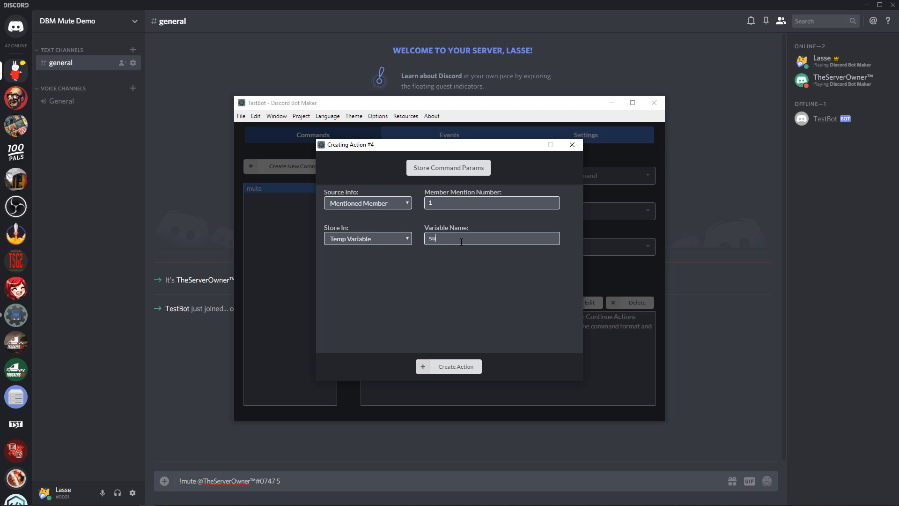
click(463, 372)
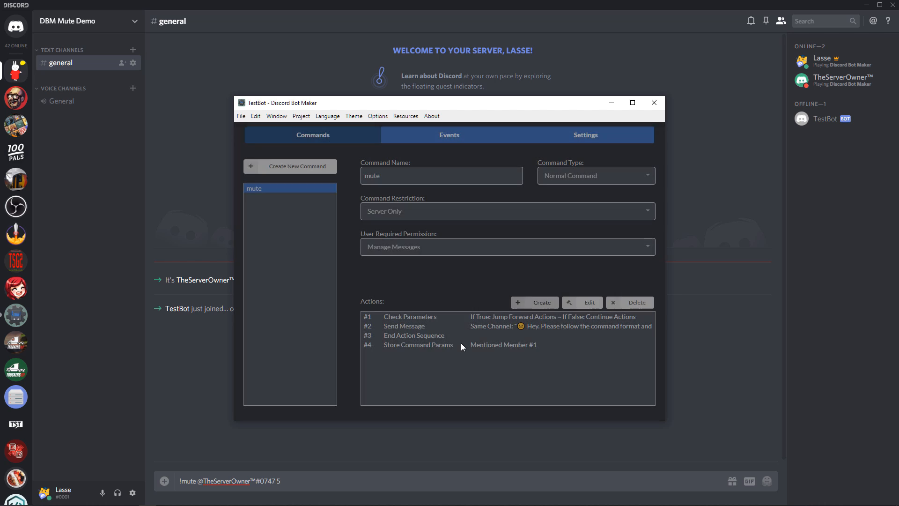
Step: Duplicate the mentioned-member action and change the copy to store One Parameter number 2 in the temp variable "minutes"
right_click(425, 349)
click(442, 377)
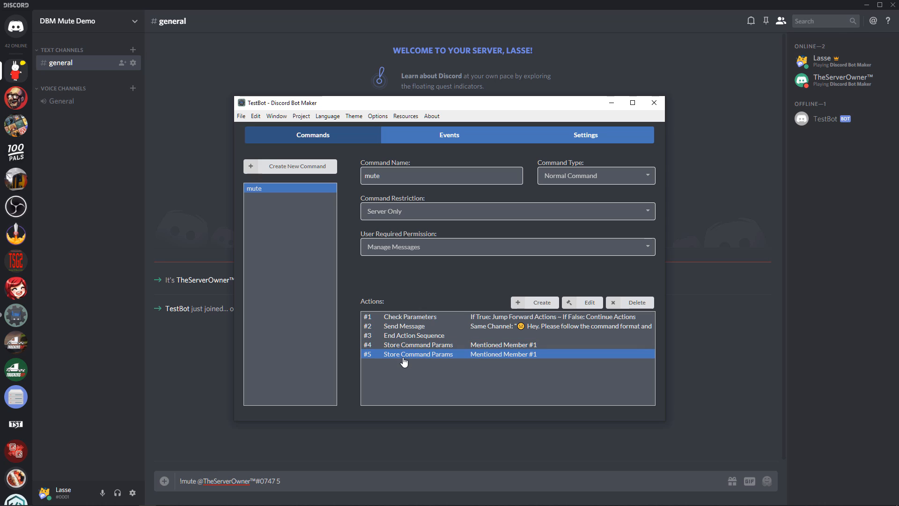
double_click(403, 357)
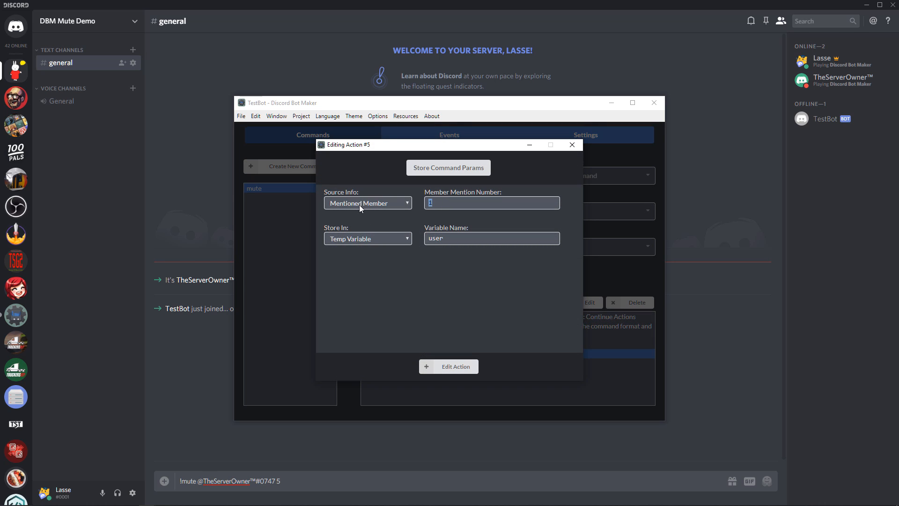
text(2)
click(359, 204)
click(358, 218)
key(Tab)
key(Tab)
key(Tab)
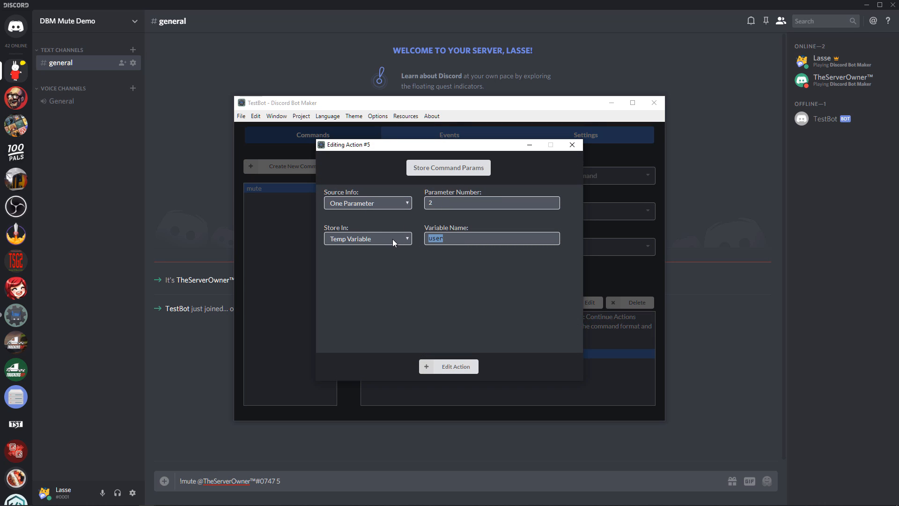
text(minutes)
click(461, 365)
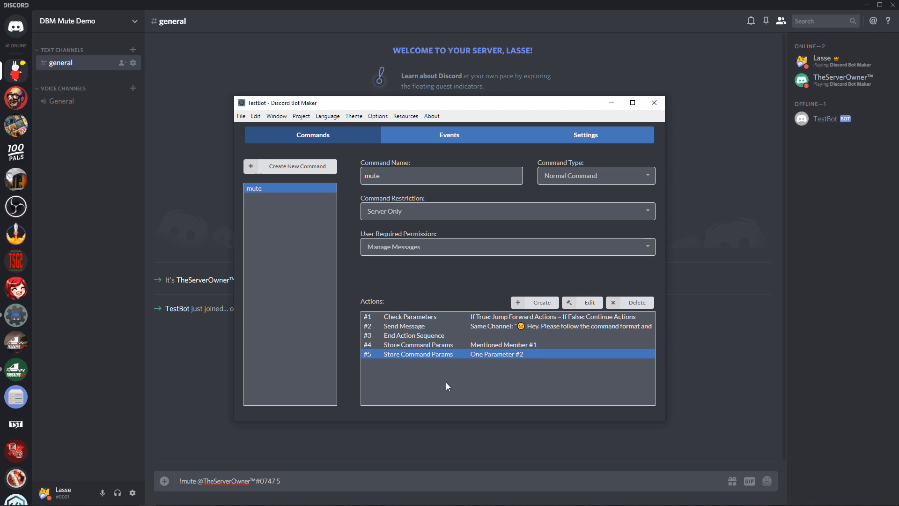
click(537, 305)
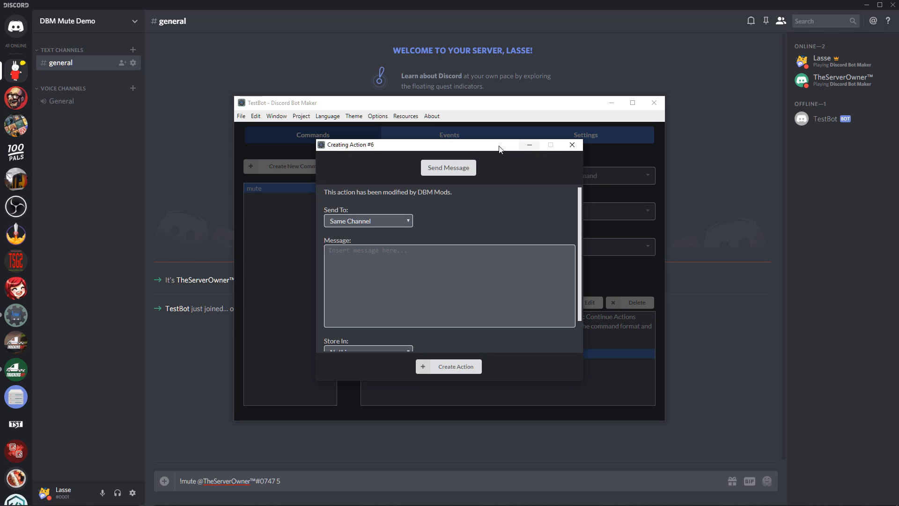
drag(468, 145, 535, 209)
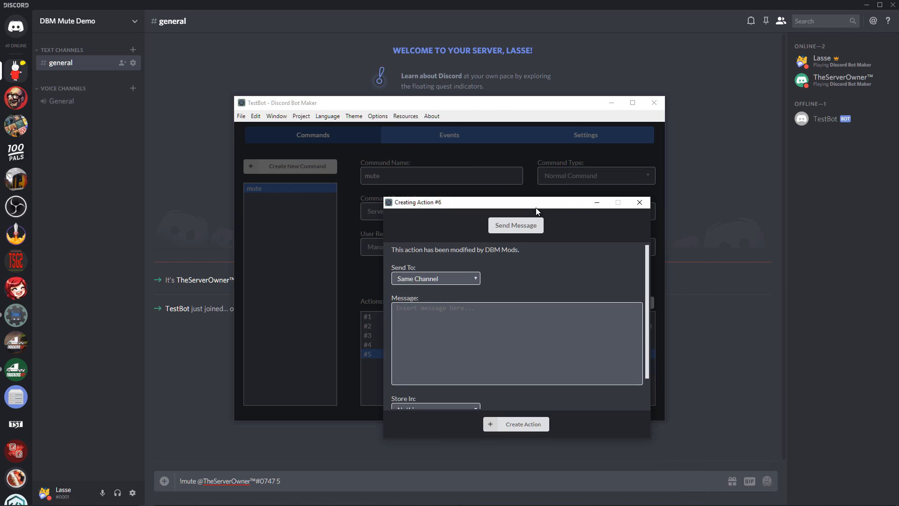
click(512, 229)
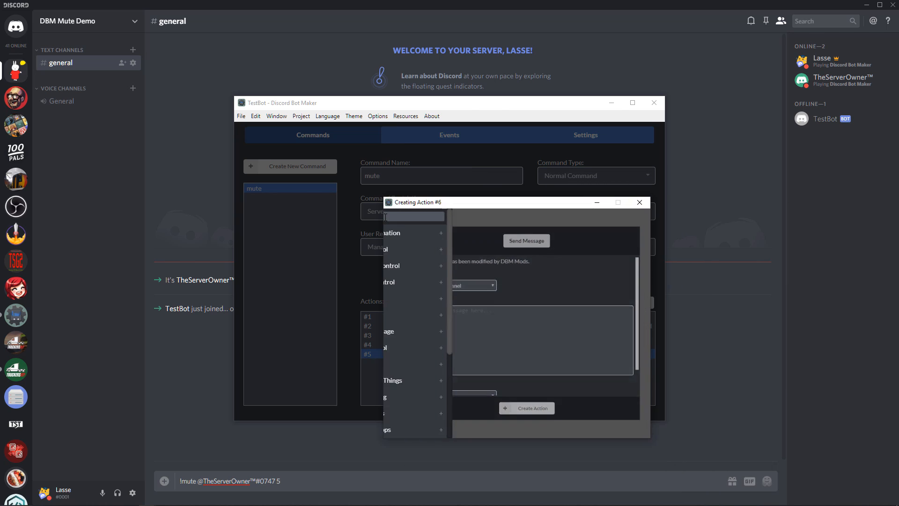
text(Mute)
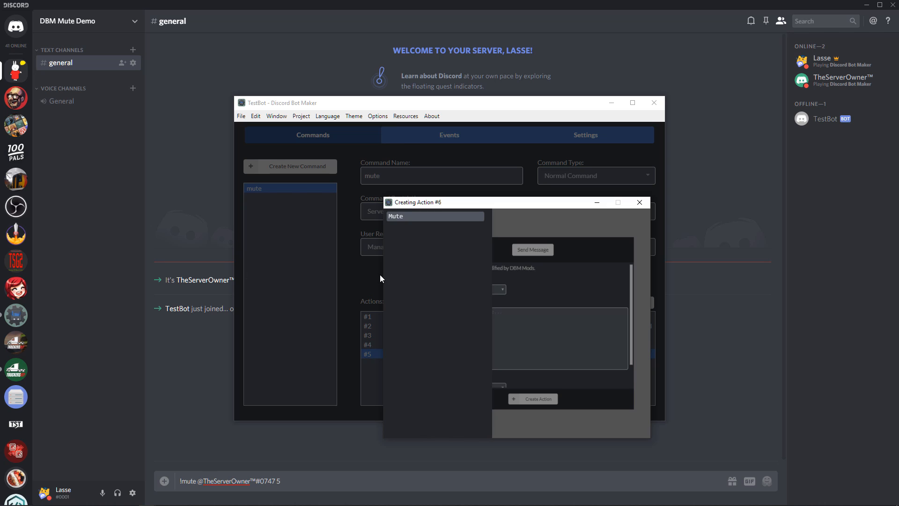
key(BackSpace)
key(ctrl+a)
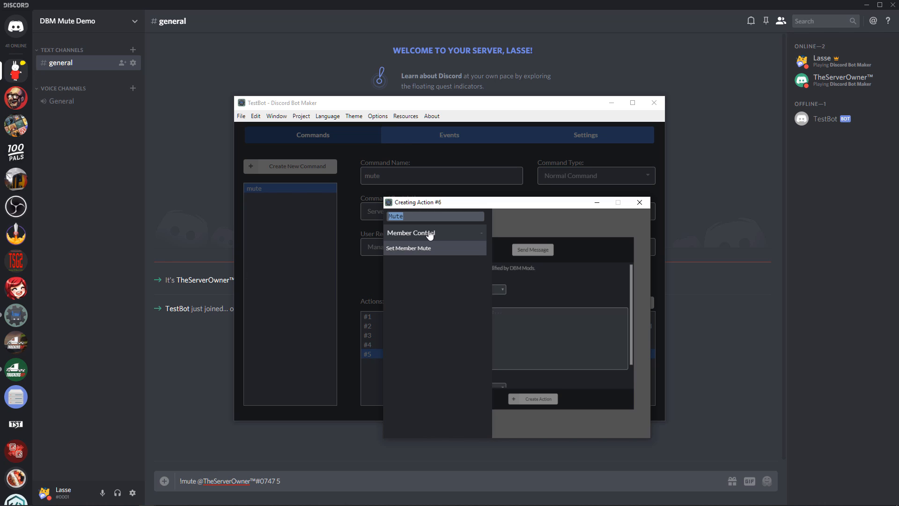
click(448, 249)
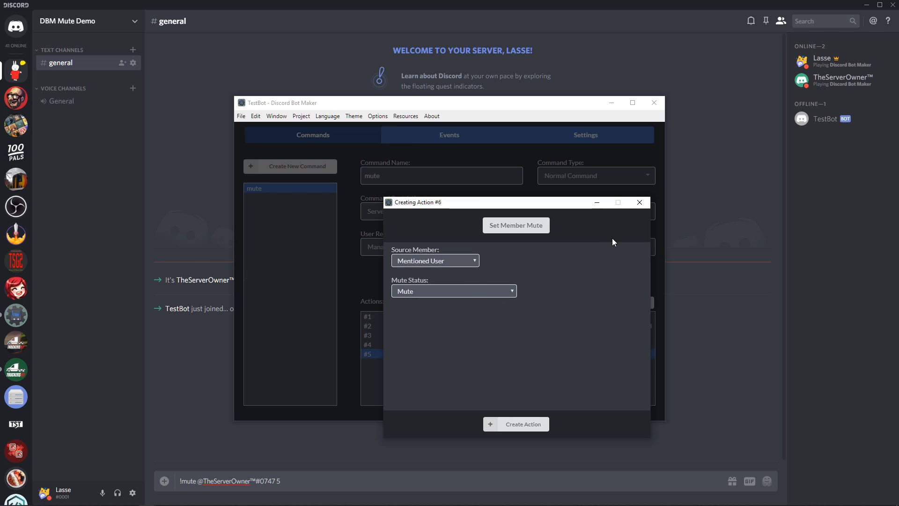
click(640, 202)
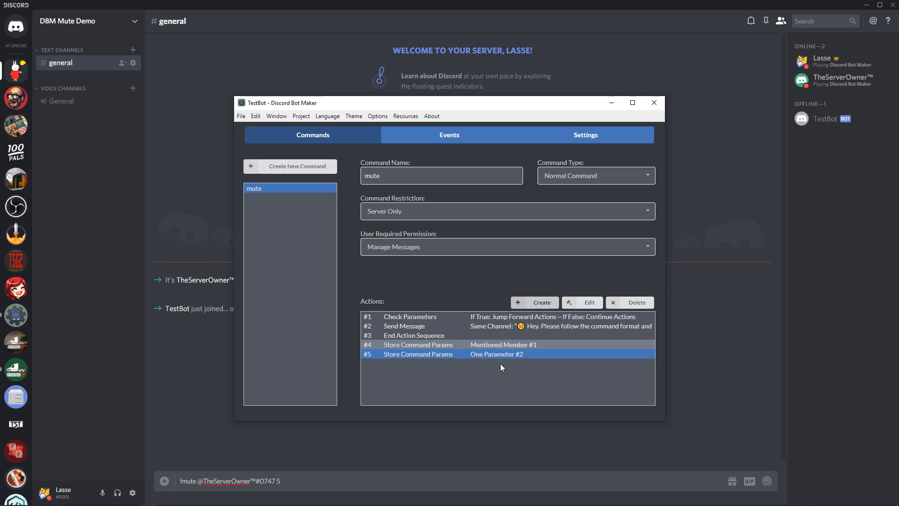
Step: Switch to Discord and, in the DBM Mute Demo server's role settings, create a role named Muted with the bright red color
click(74, 22)
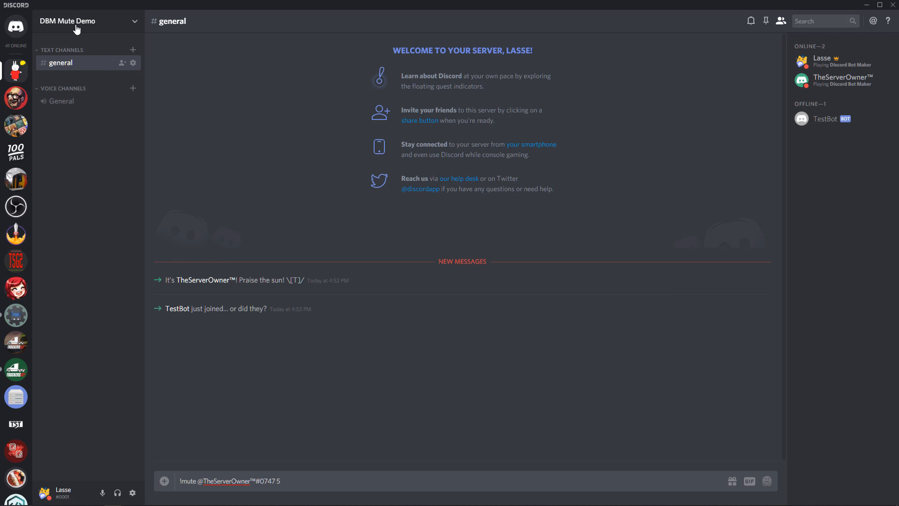
click(61, 62)
click(246, 104)
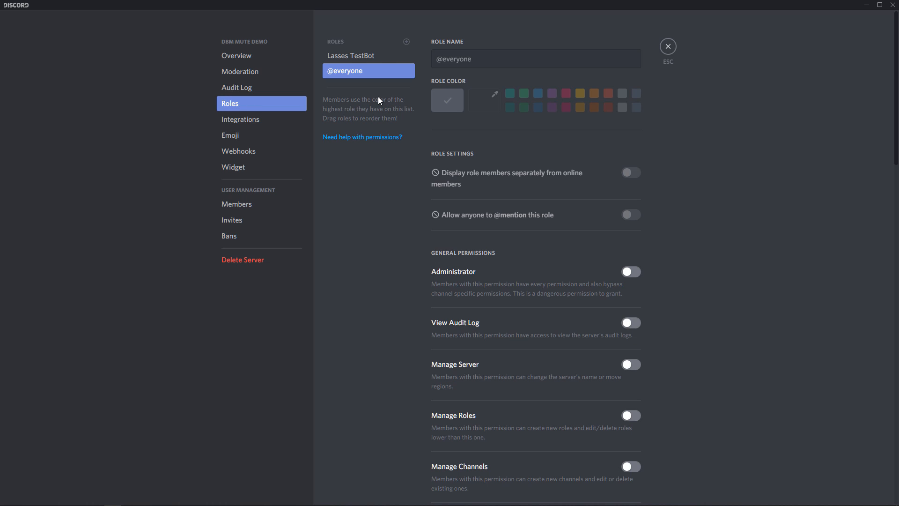
click(343, 57)
click(407, 42)
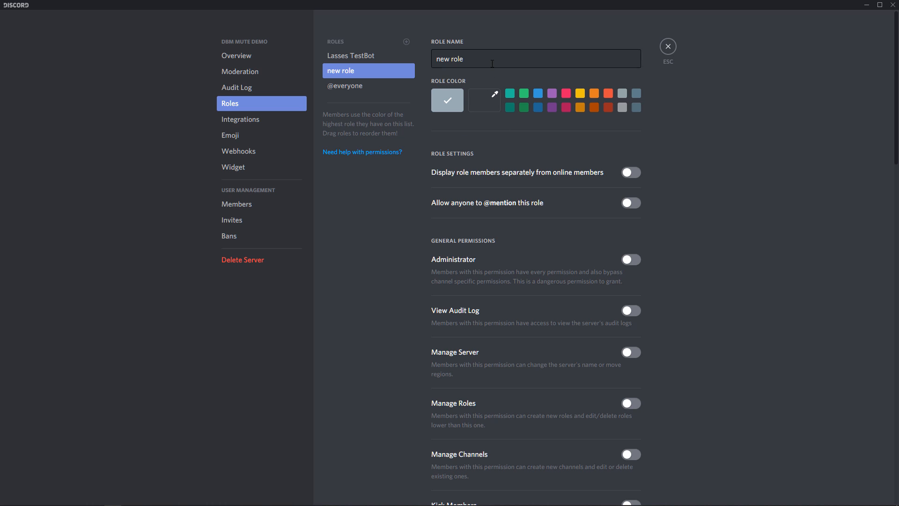
text(Muted)
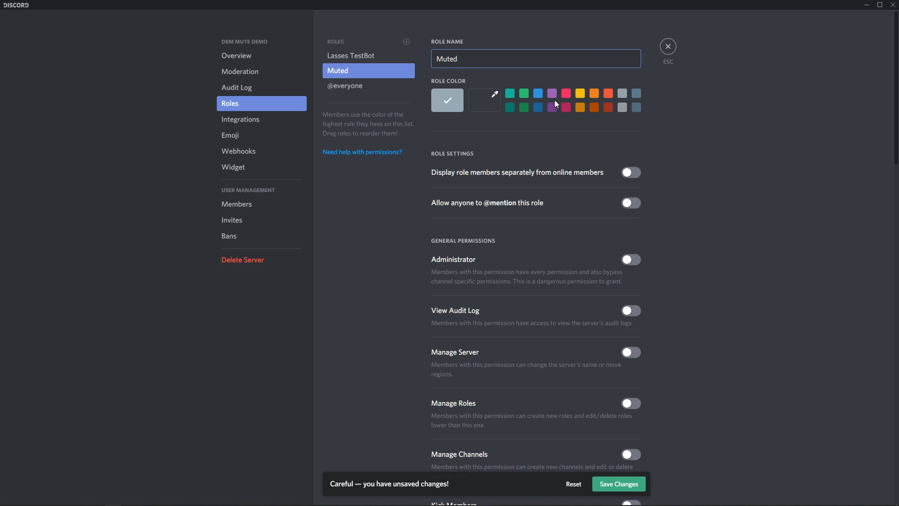
click(608, 93)
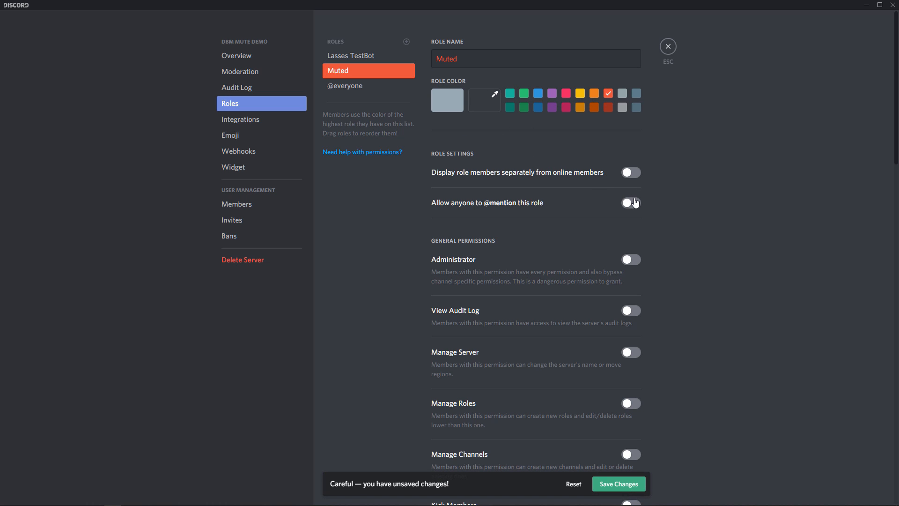
Step: Disable the Send Messages, Send TTS Messages, Add Reactions and Speak permissions for the Muted role
scroll(574, 234, down, 6)
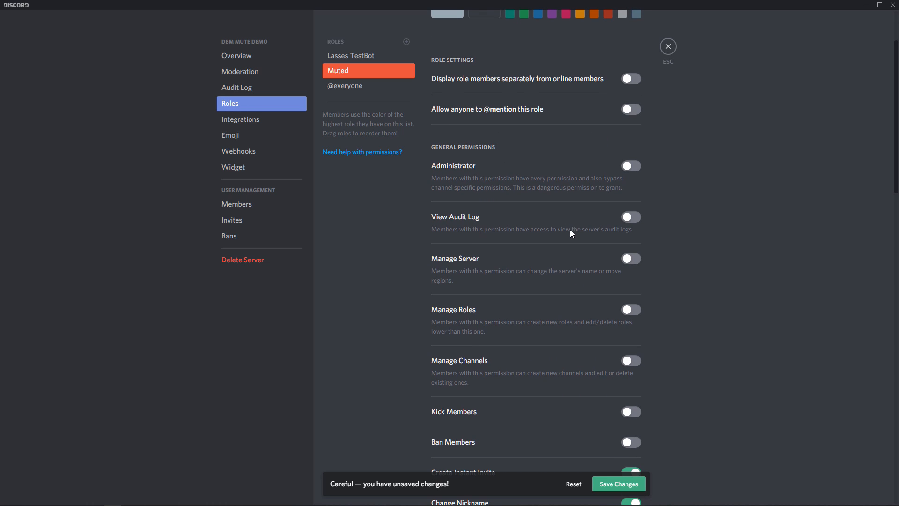
scroll(577, 186, down, 3)
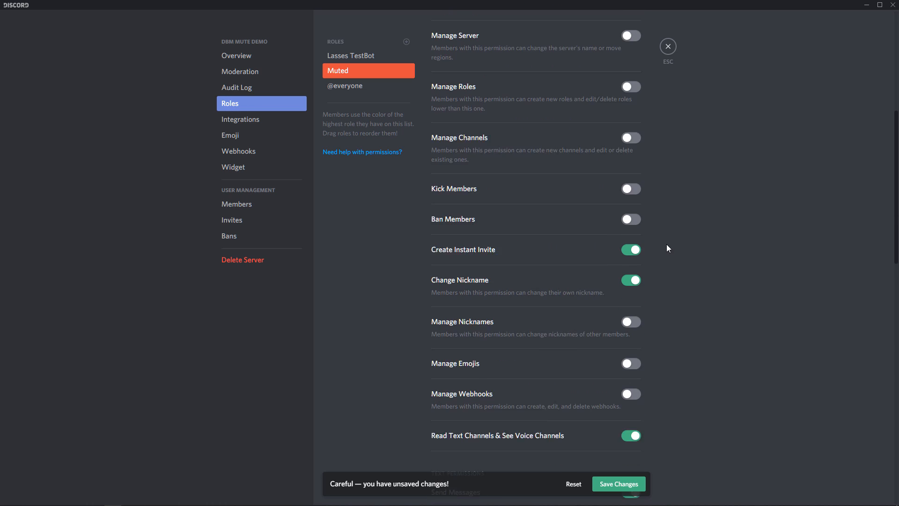
scroll(645, 232, down, 2)
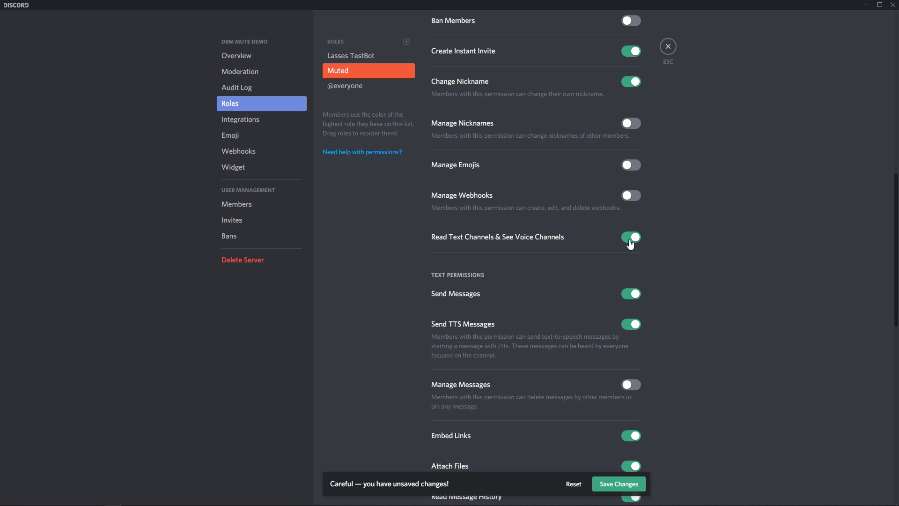
click(631, 294)
click(631, 324)
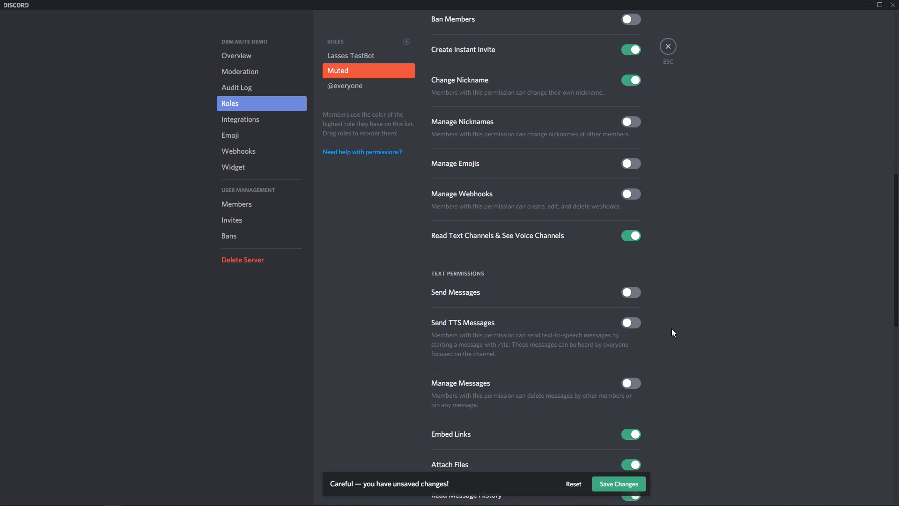
scroll(672, 328, down, 4)
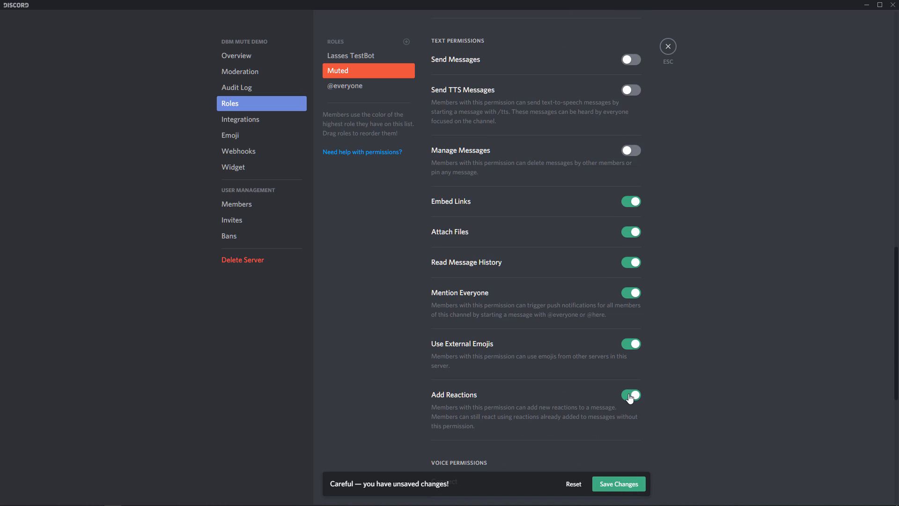
click(630, 394)
scroll(684, 382, down, 6)
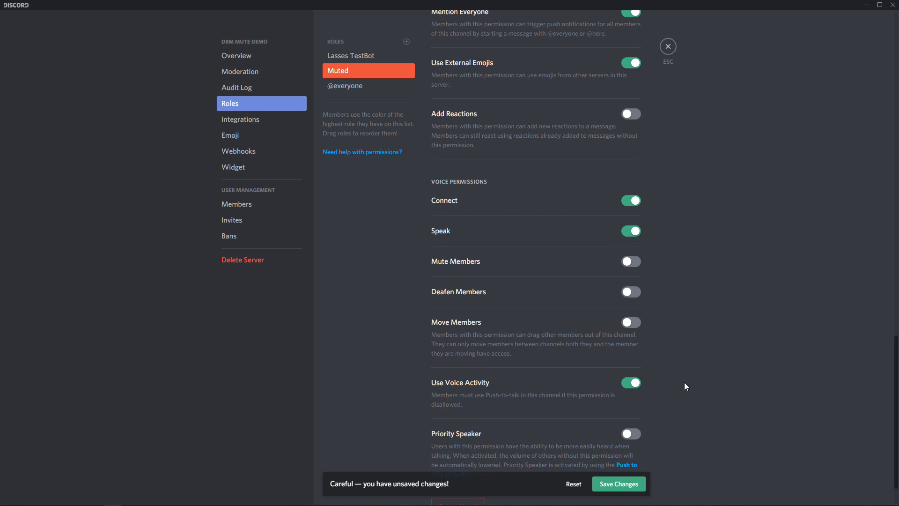
click(632, 238)
Step: Make sure the bot's own role has the Administrator permission and save the role changes
scroll(692, 297, up, 6)
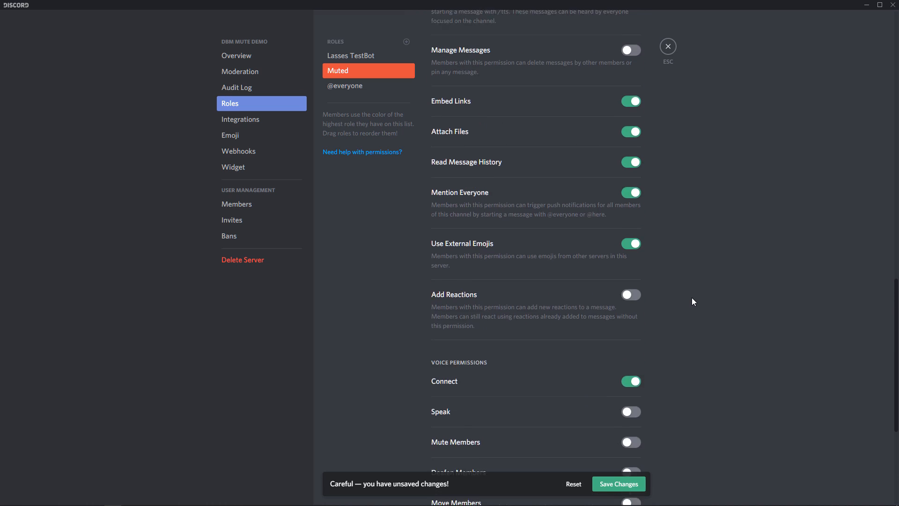
scroll(653, 299, up, 2)
scroll(654, 302, up, 4)
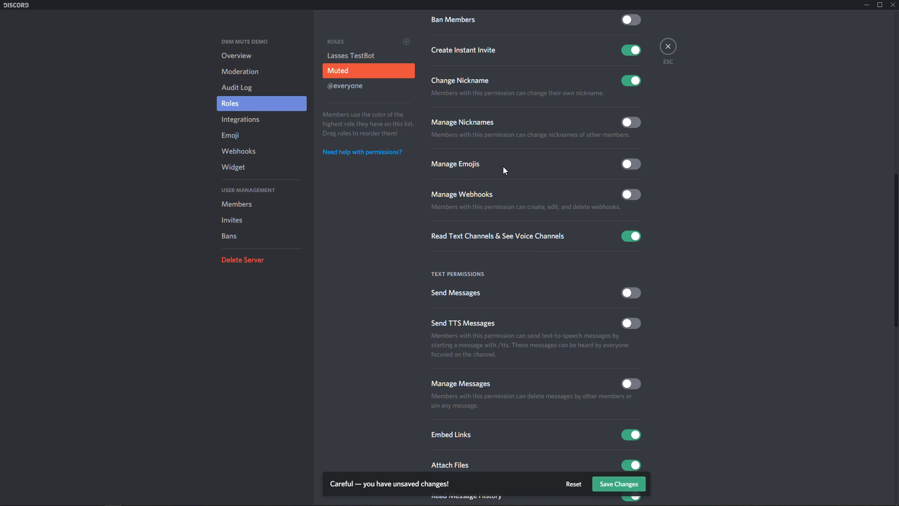
click(324, 57)
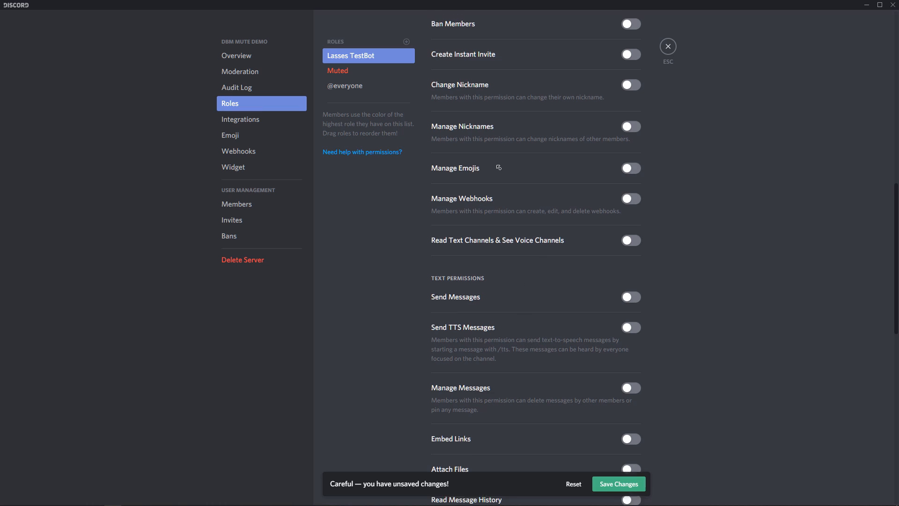
scroll(468, 117, up, 10)
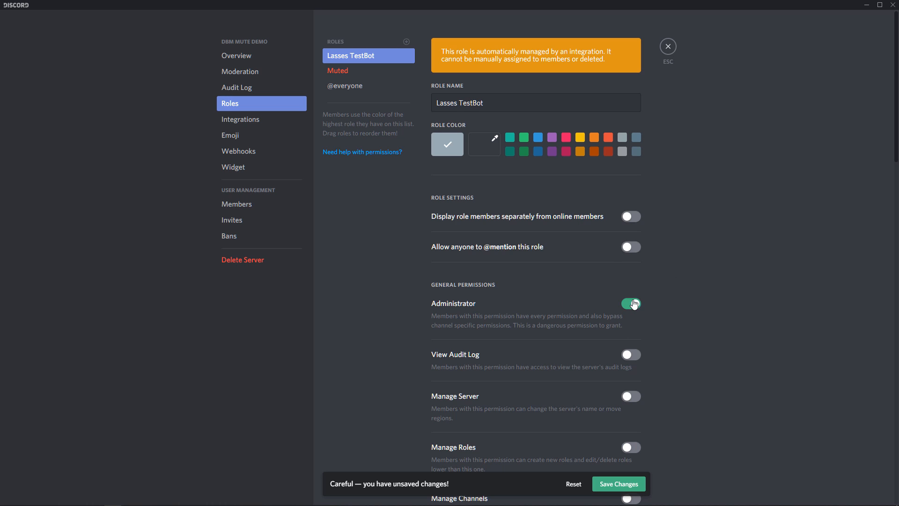
scroll(712, 295, down, 8)
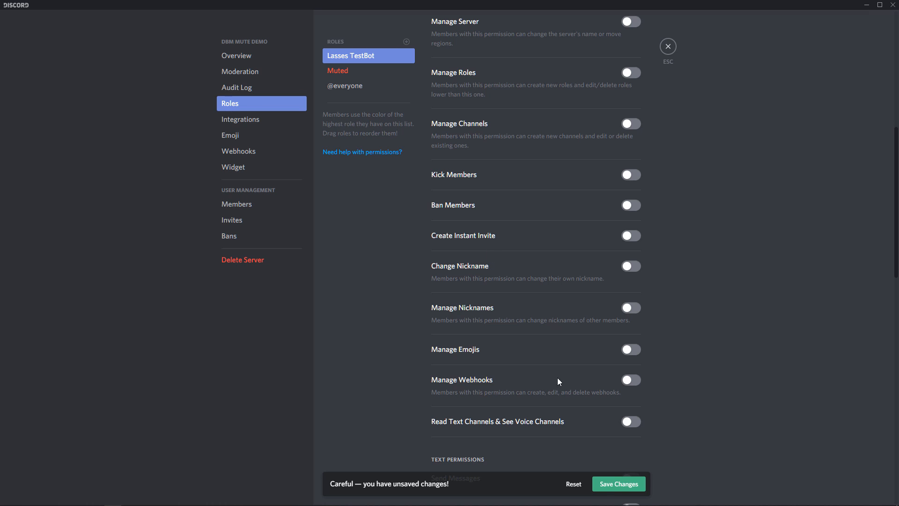
click(618, 483)
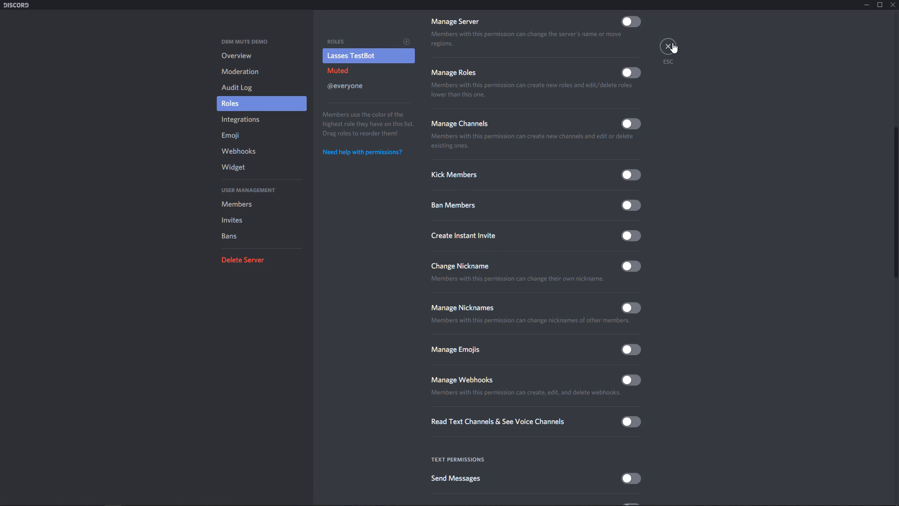
Step: Leave the server settings, switch to Discord Bot Maker and start a new Find Role action in the mute command
click(668, 46)
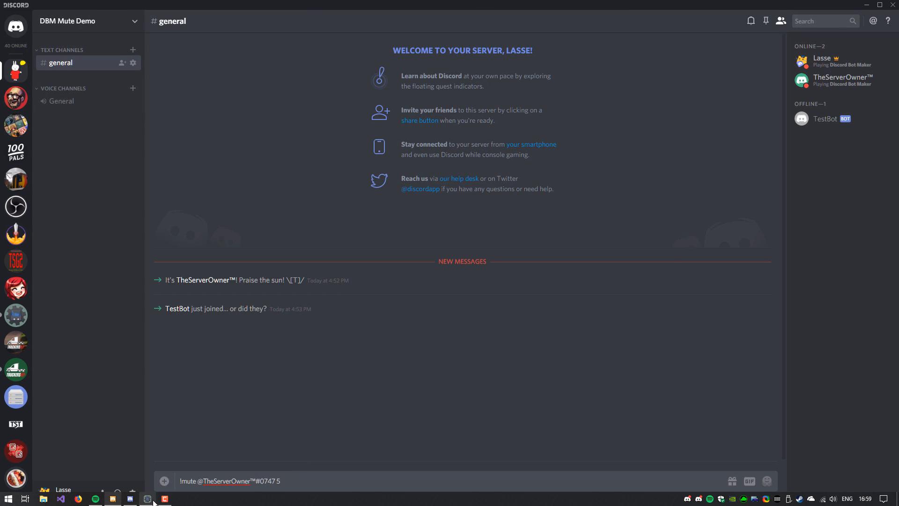
click(147, 498)
click(521, 304)
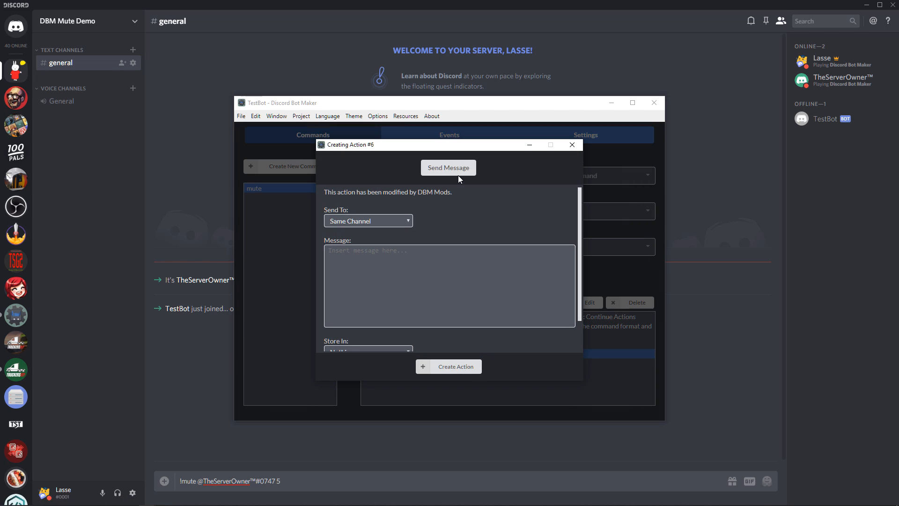
click(458, 175)
click(370, 158)
text(Find)
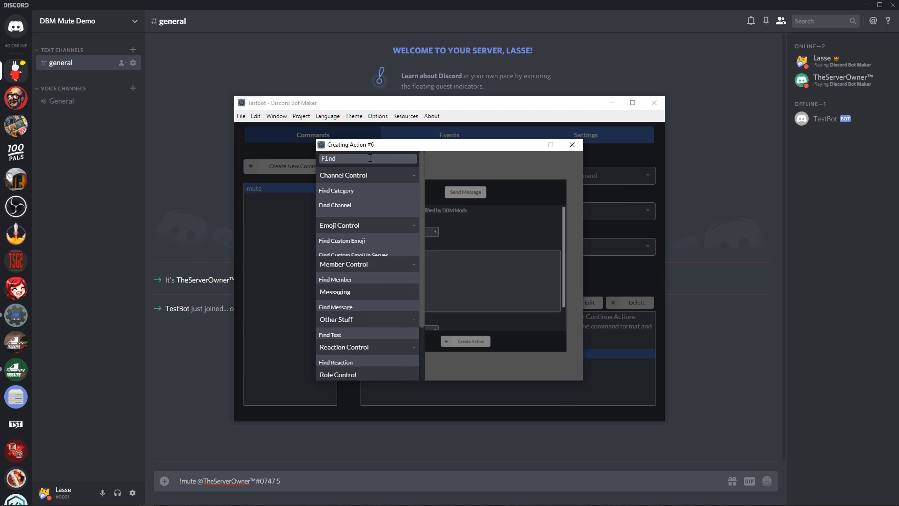
text( R)
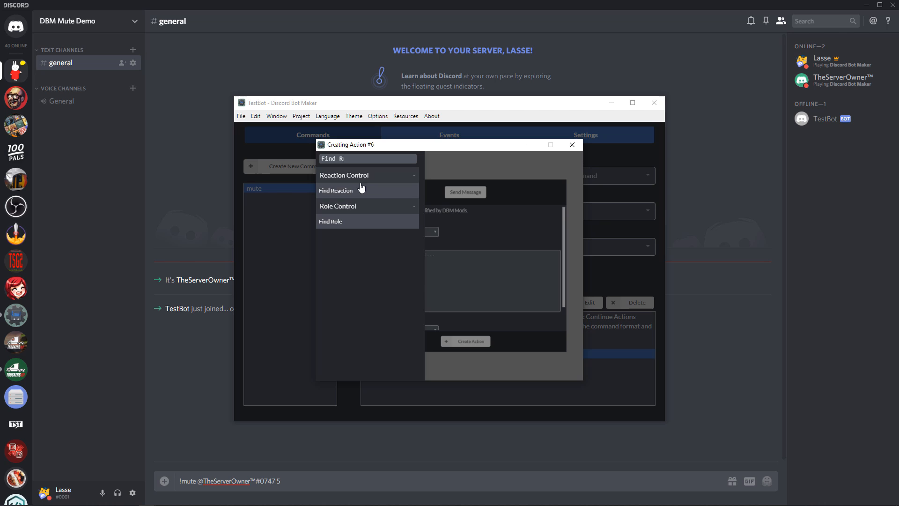
click(336, 222)
Step: Find the role by Role Name "Muted", store it in the temp variable "role" and create the action
click(407, 203)
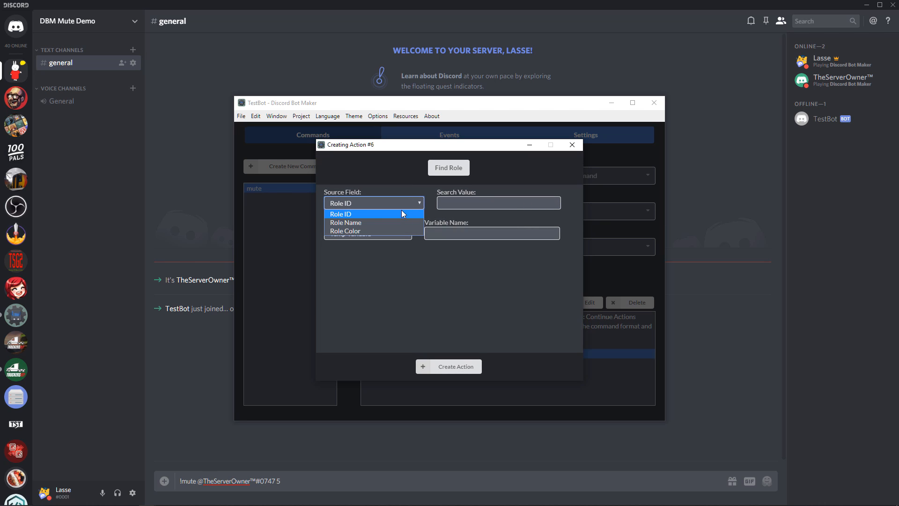
click(381, 222)
click(449, 204)
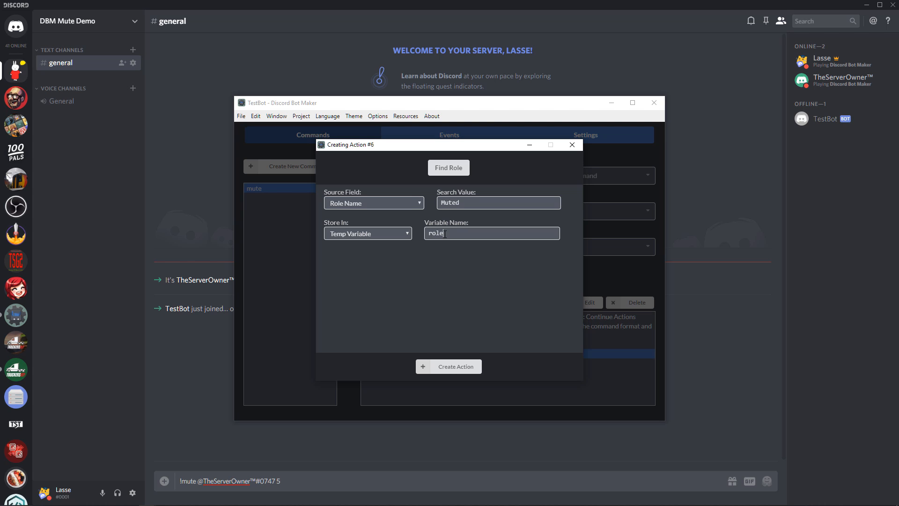
click(433, 367)
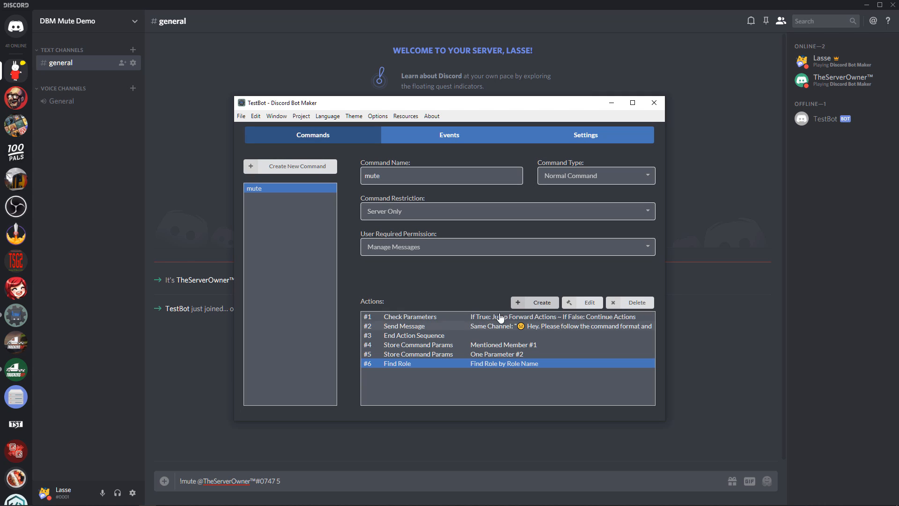
Step: Start another action for the mute command and set its type to Add Member Role
click(529, 304)
click(447, 168)
click(380, 160)
text(A)
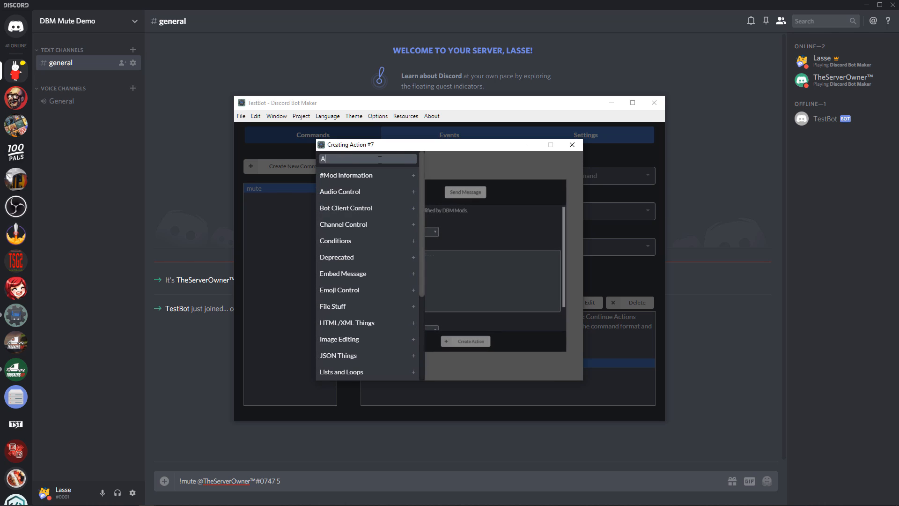
text(ssi)
key(BackSpace)
key(BackSpace)
key(BackSpace)
text(dd me)
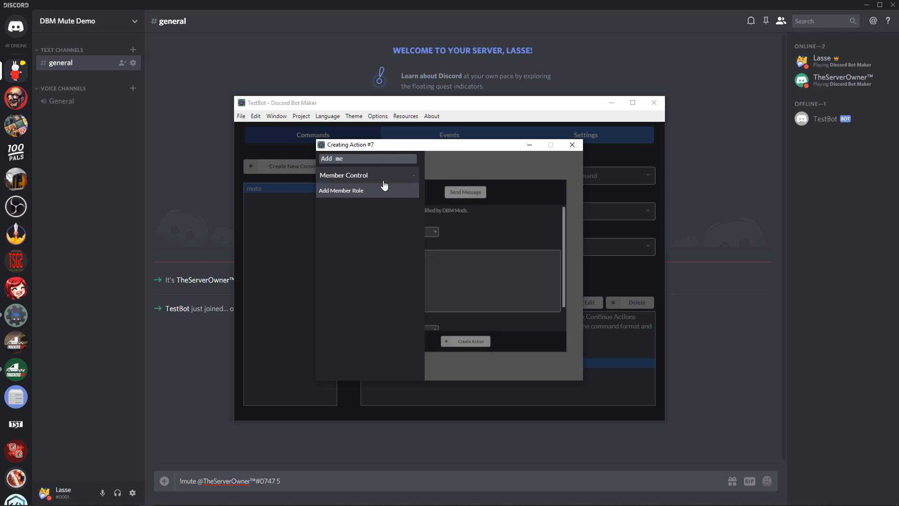
click(384, 190)
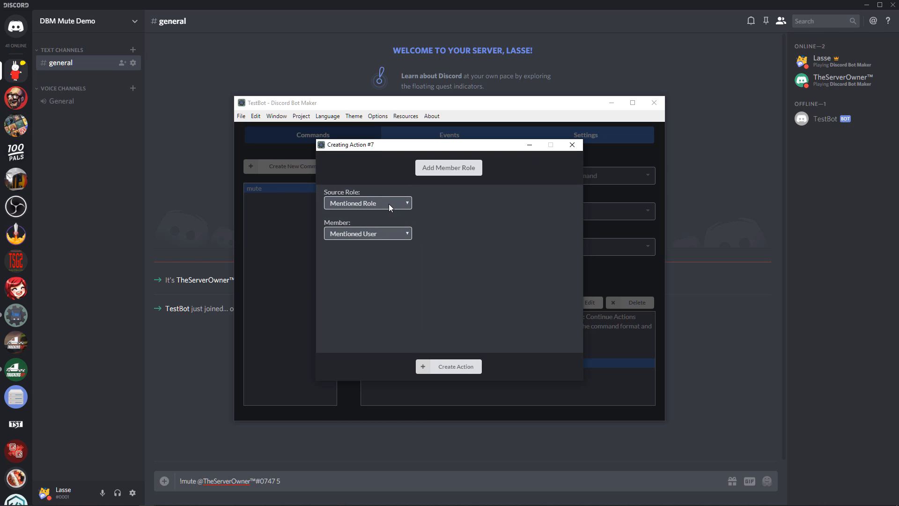
Step: Set the source role to the temp variable "role" and the member to the stored user's temp variable, and create the action
click(388, 202)
click(370, 239)
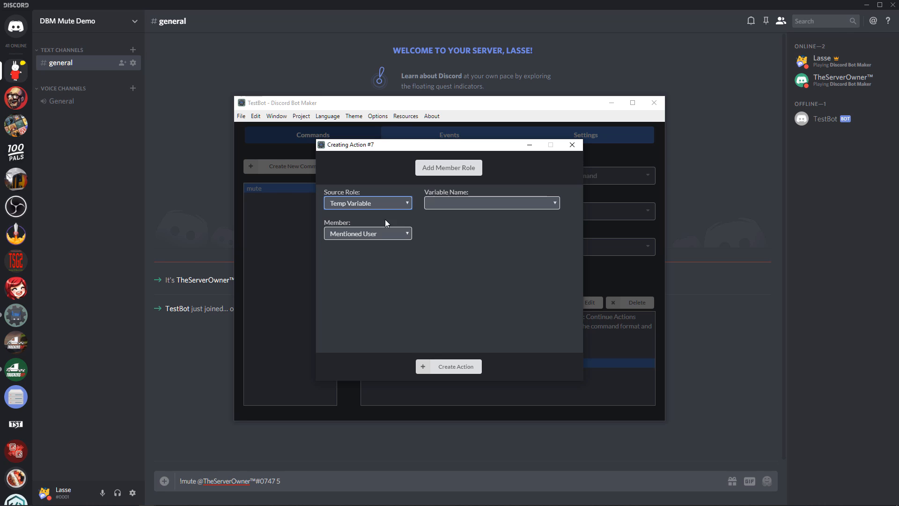
click(451, 200)
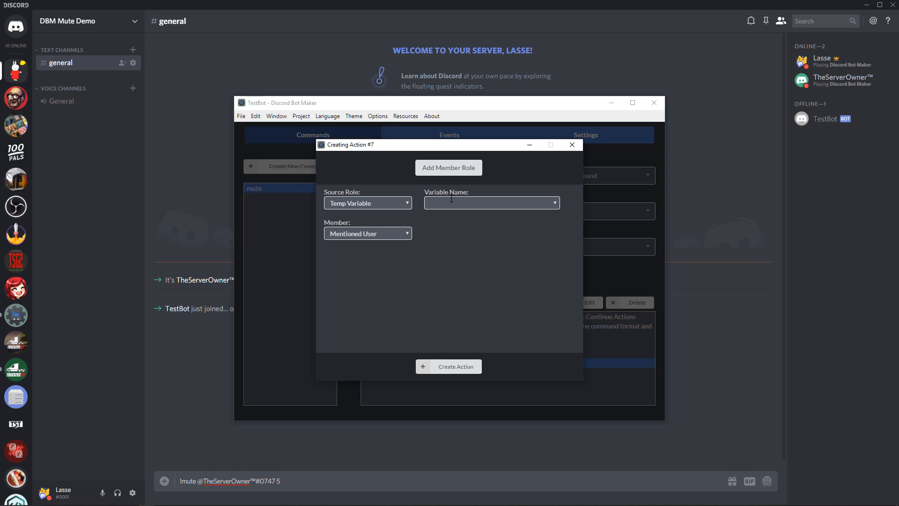
text(role)
click(352, 236)
click(367, 233)
click(368, 236)
click(382, 261)
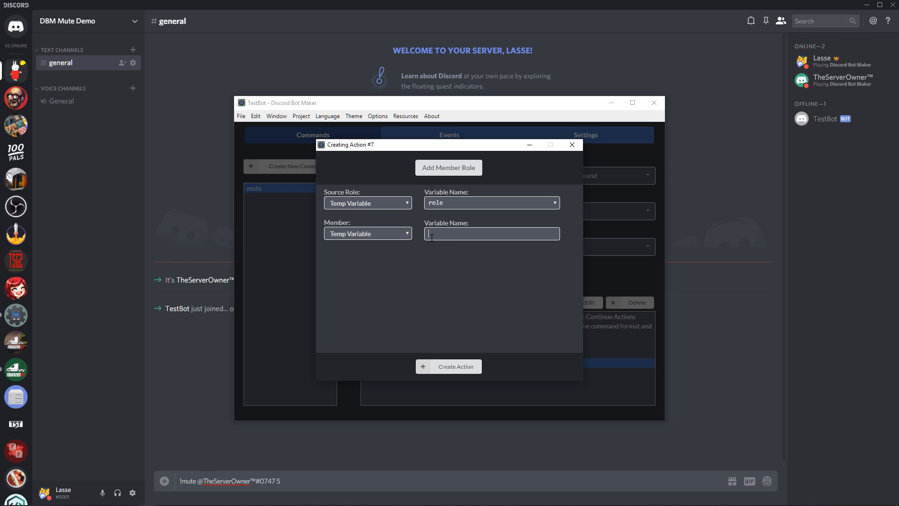
right_click(453, 237)
click(416, 276)
drag(444, 234, 552, 231)
click(452, 367)
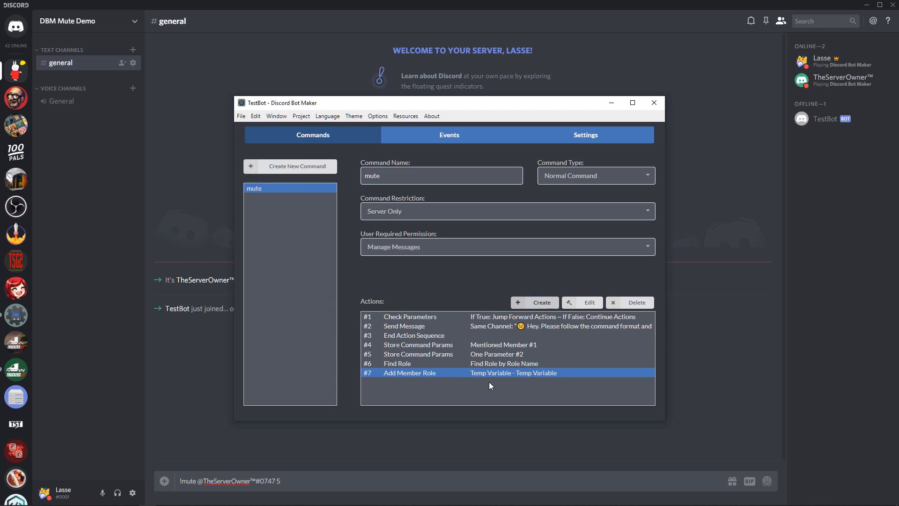
Step: Add a Wait action measured in Minutes, with the temp variable "minutes" inserted as its amount
click(525, 307)
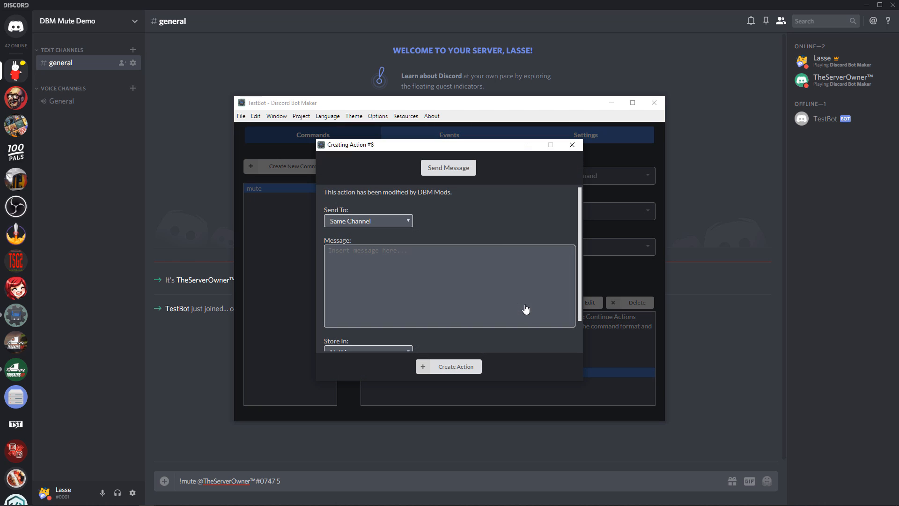
click(468, 173)
text(wait)
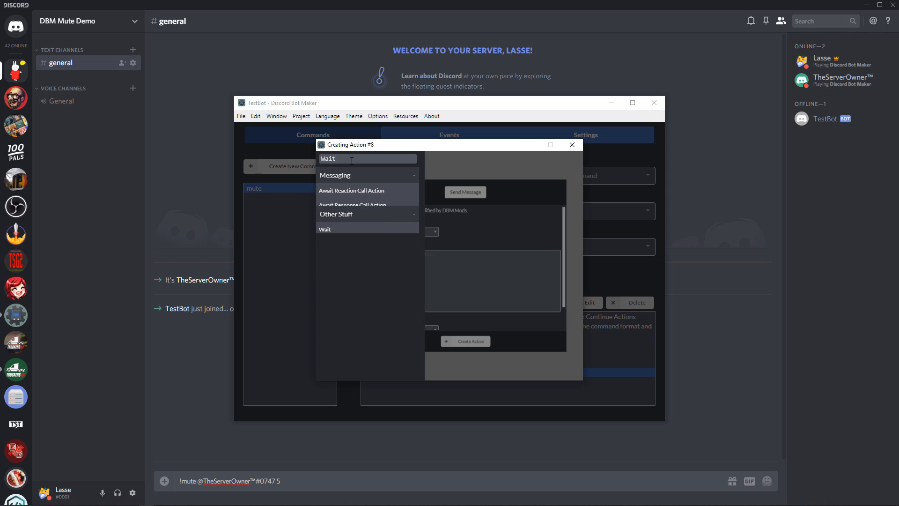
click(351, 238)
click(356, 203)
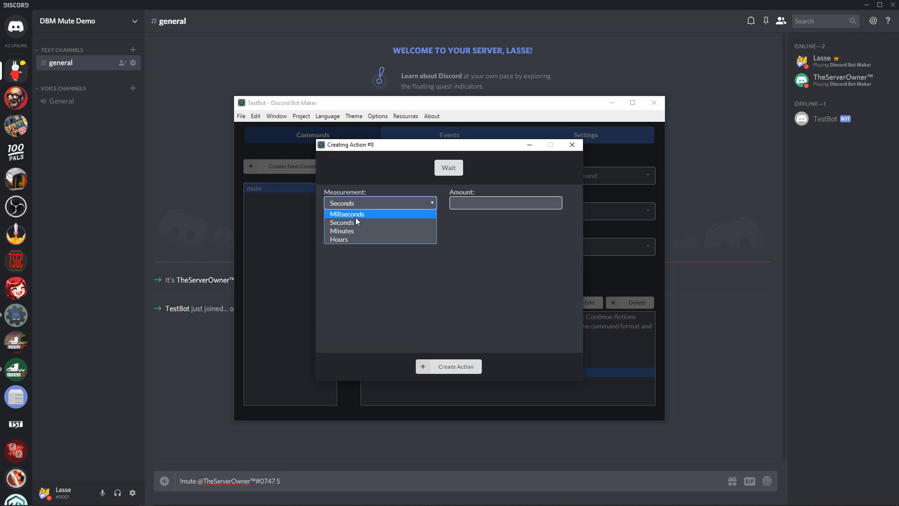
click(342, 229)
right_click(467, 209)
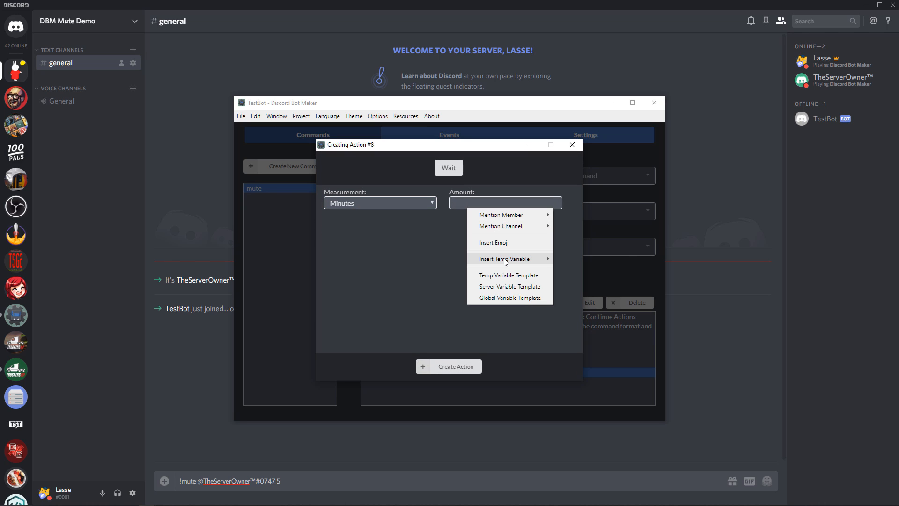
mouse_move(505, 260)
click(581, 270)
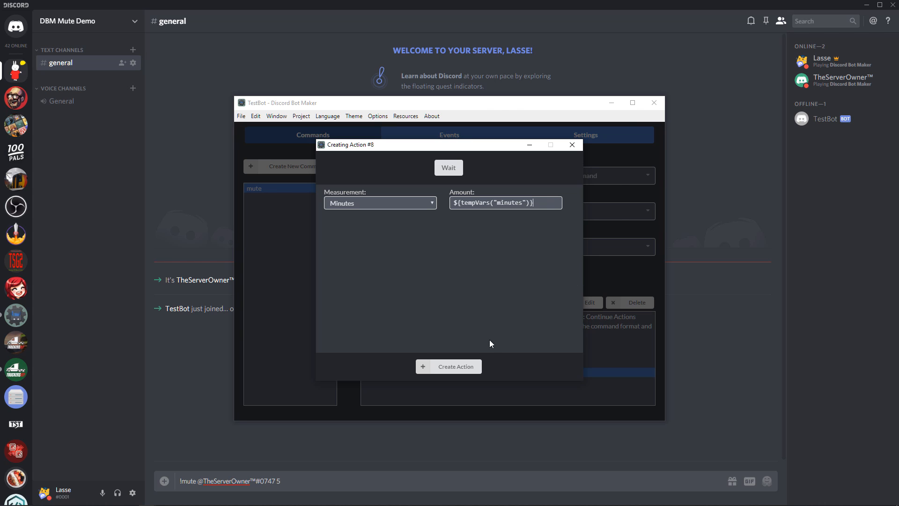
click(458, 367)
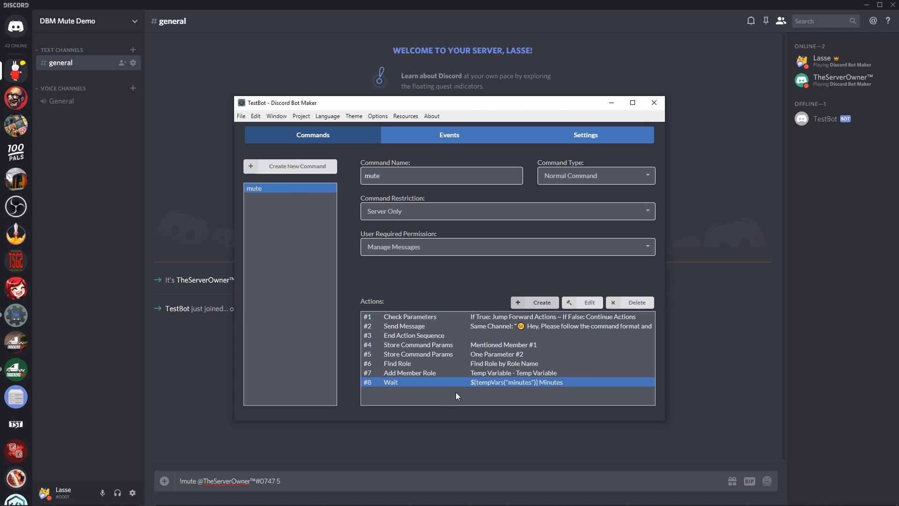
Step: Add a Remove Member Role action using the temp variable "role" as source role and the stored user's temp variable as member
click(534, 302)
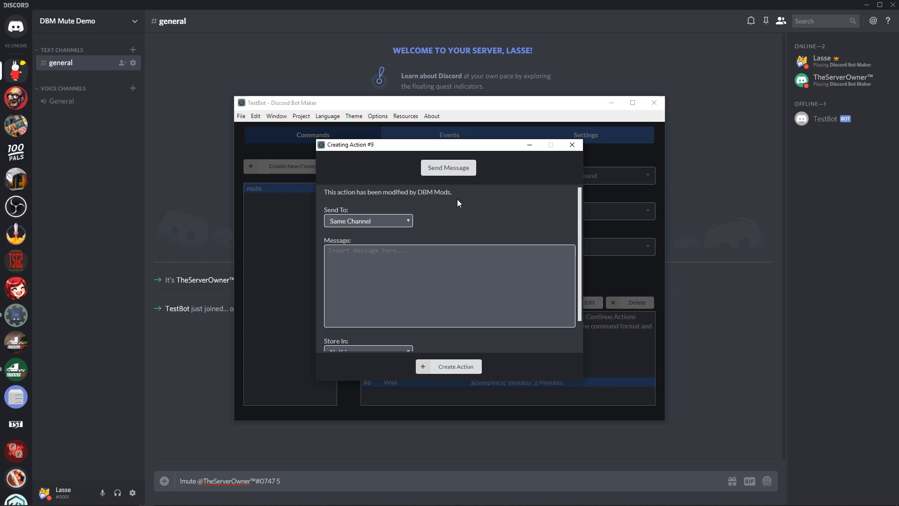
click(446, 169)
text(Remove)
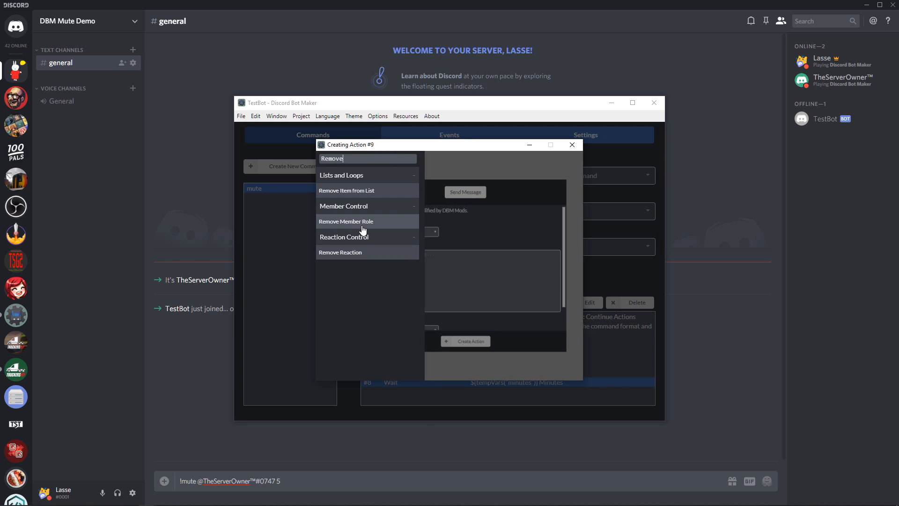
click(363, 225)
click(378, 204)
click(362, 240)
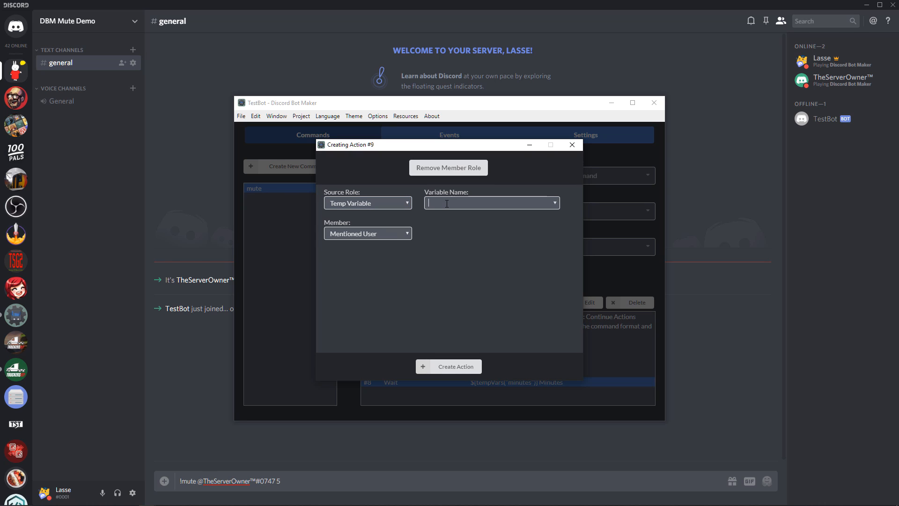
click(447, 203)
text(role)
click(381, 236)
click(364, 265)
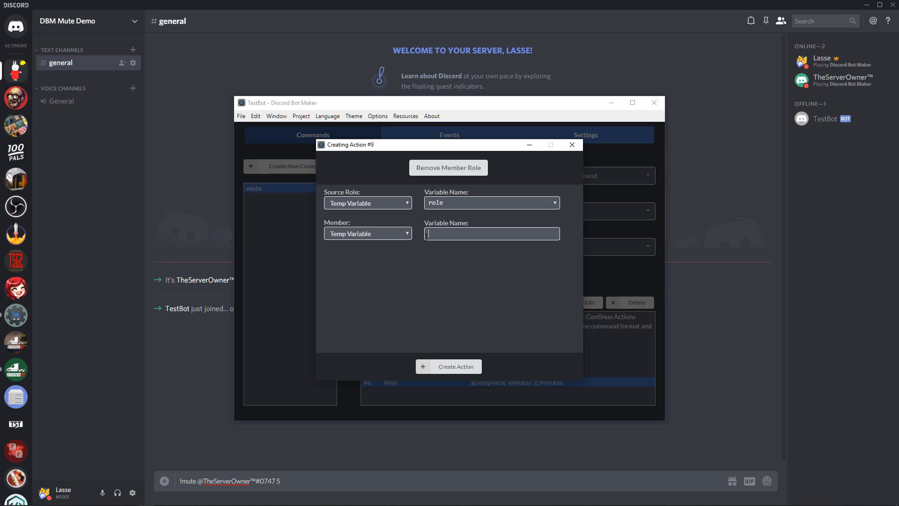
click(473, 371)
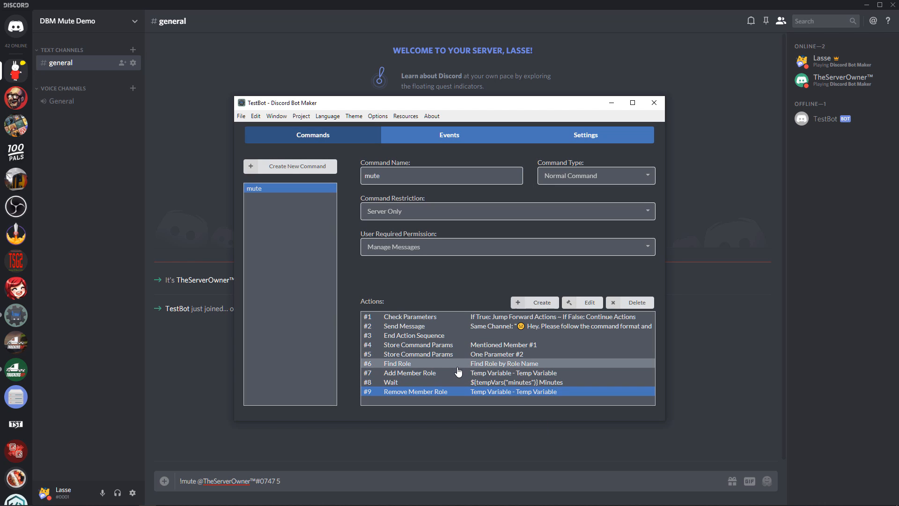
Step: Start a Send Message action directly after Add Member Role and begin its message with the white exclamation mark emoji
click(458, 372)
click(534, 302)
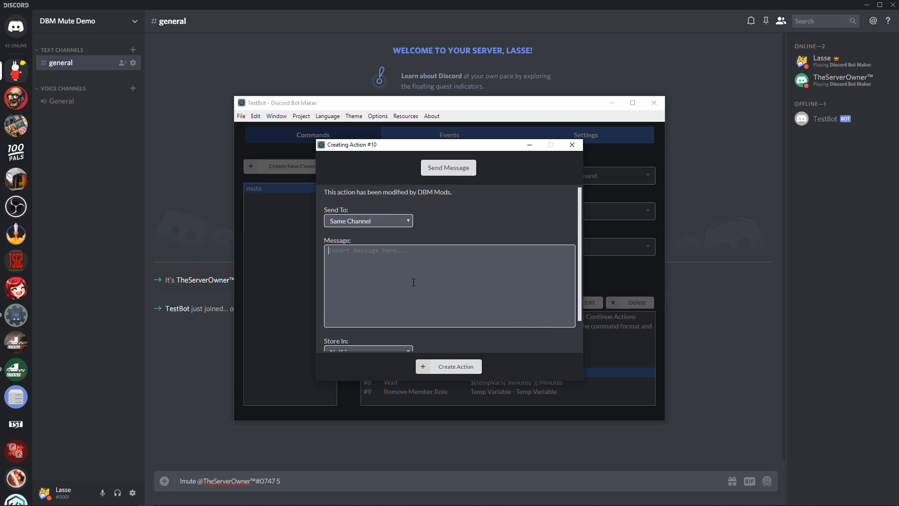
right_click(413, 282)
click(454, 316)
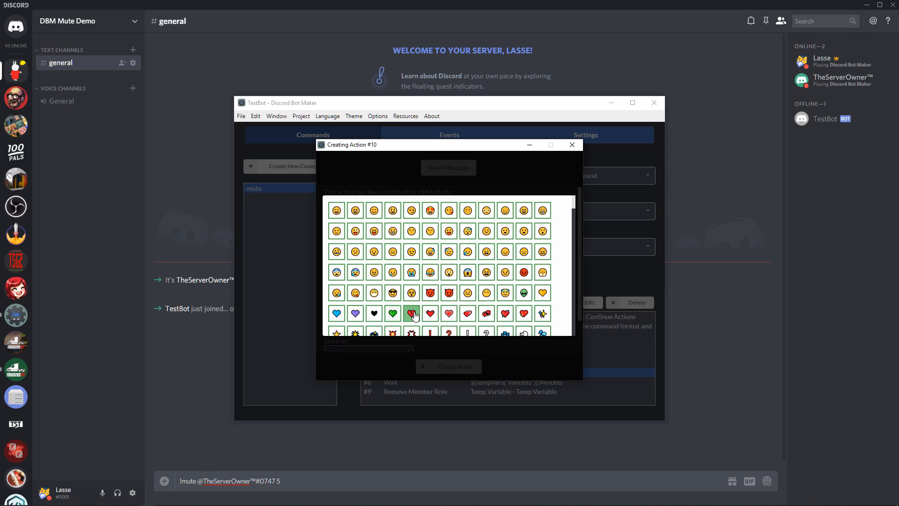
scroll(449, 281, down, 1)
click(467, 286)
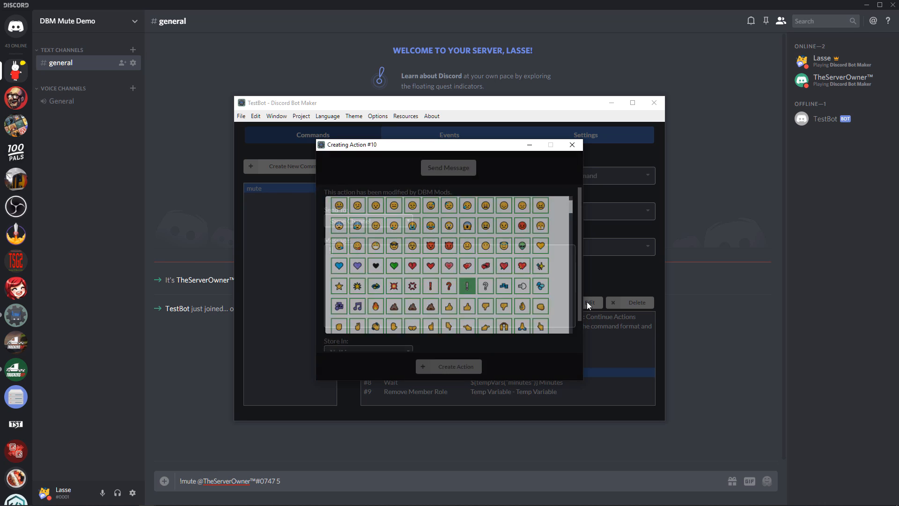
Step: Continue the message with the temp variable "user" and the text "has been muted by"
right_click(436, 297)
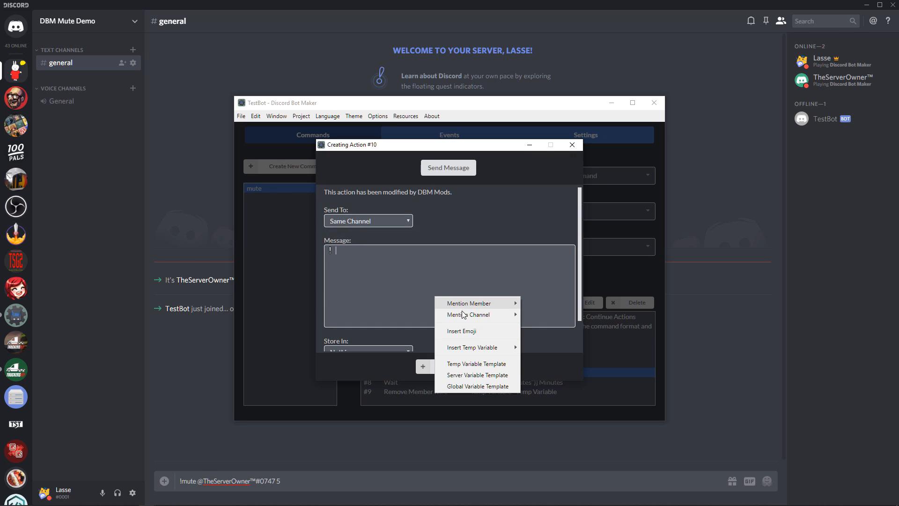
mouse_move(486, 346)
click(543, 348)
text(h)
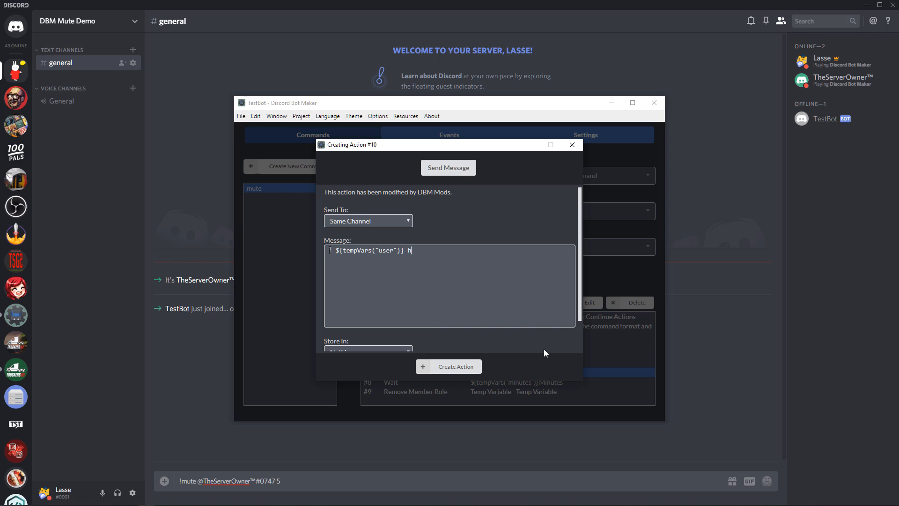
text(as been muted by)
Step: Insert a mention of the command author into the message, followed by the word "for"
right_click(499, 266)
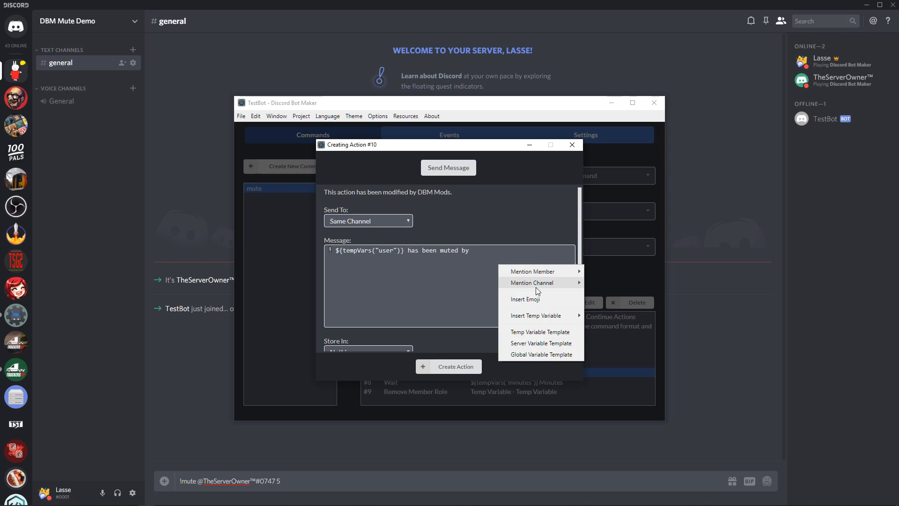
mouse_move(534, 275)
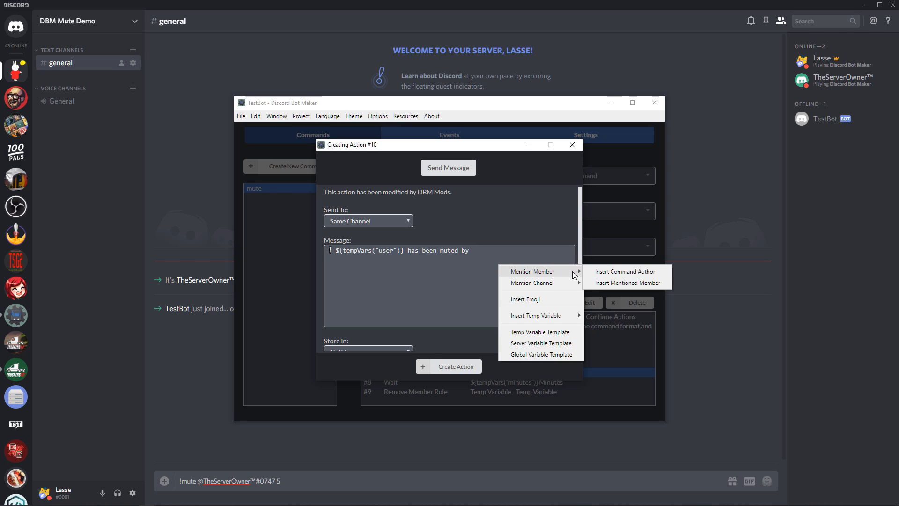
click(614, 273)
text(for)
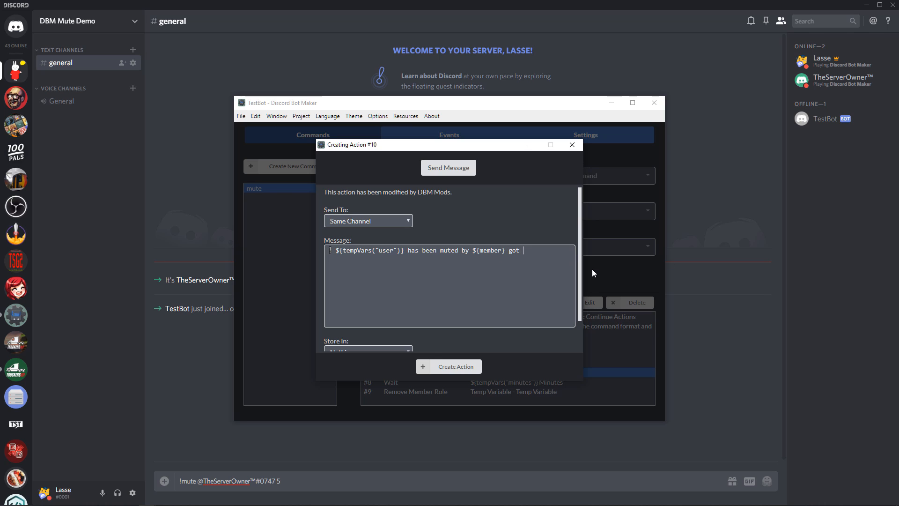
key(BackSpace)
key(BackSpace)
text(or)
Step: Complete the message with the temp variable "minutes" and the word "minutes" after it
right_click(548, 258)
mouse_move(611, 311)
click(665, 320)
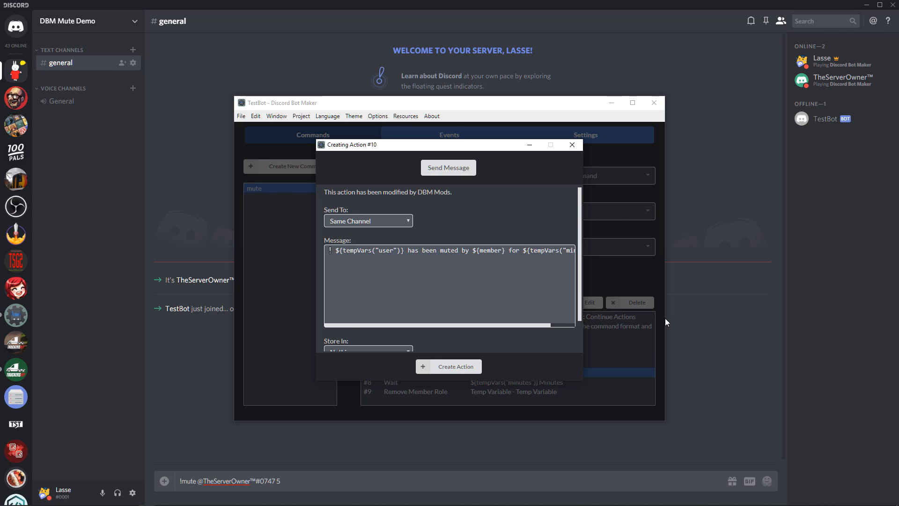
text(minu)
text(tes.)
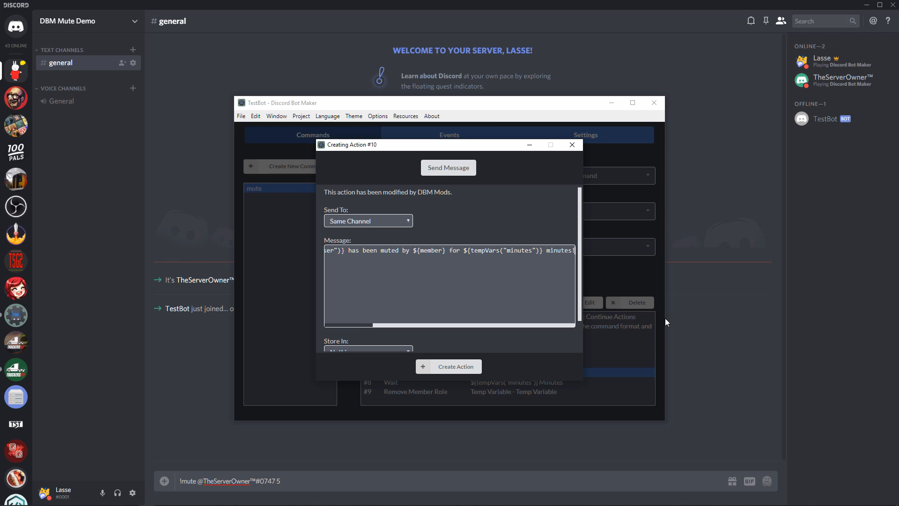
Step: Add the finished mute announcement action to the mute command and save the project
click(454, 370)
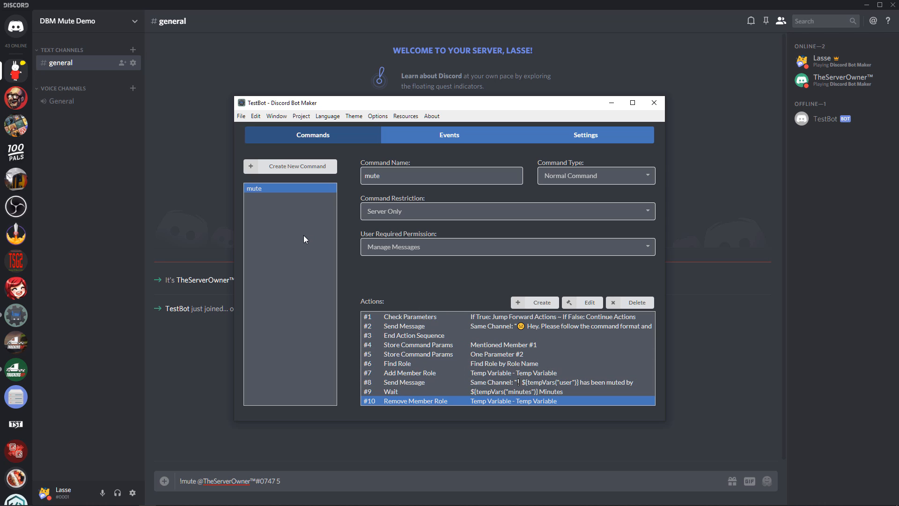
key(ctrl+s)
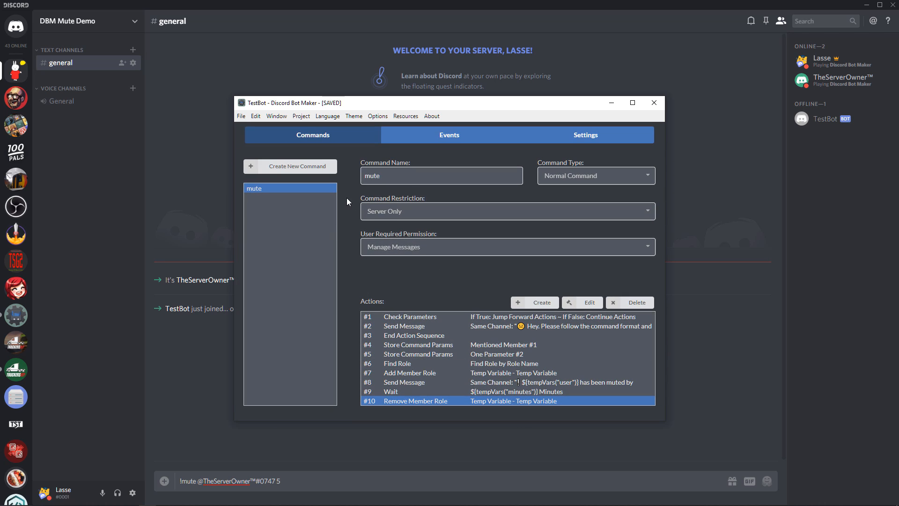
Step: Open a command prompt in the bot's project directory, run bot.js with node, and minimize the console
click(301, 116)
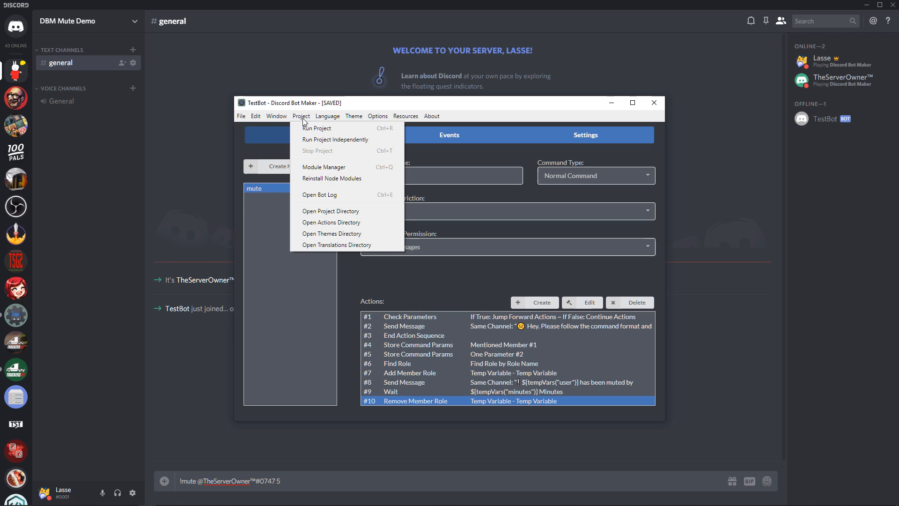
click(335, 211)
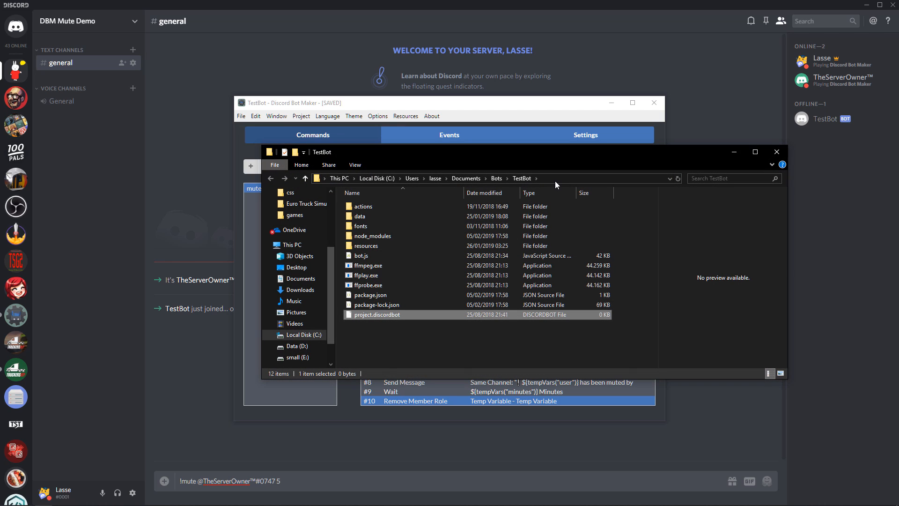
click(555, 181)
text(cmd)
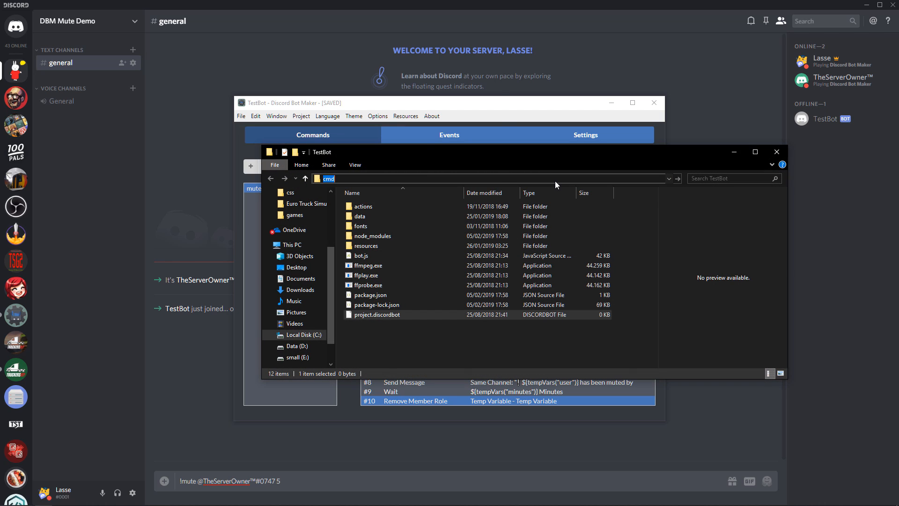
key(Return)
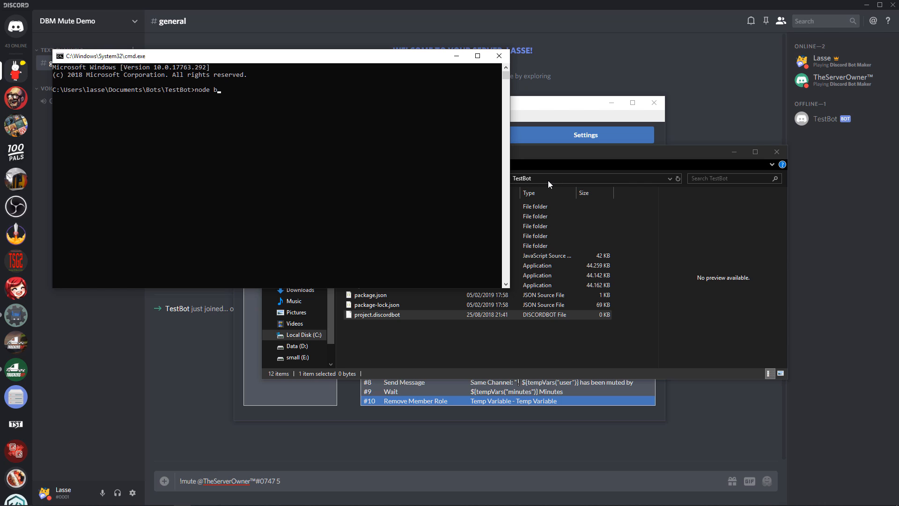
key(Return)
click(457, 56)
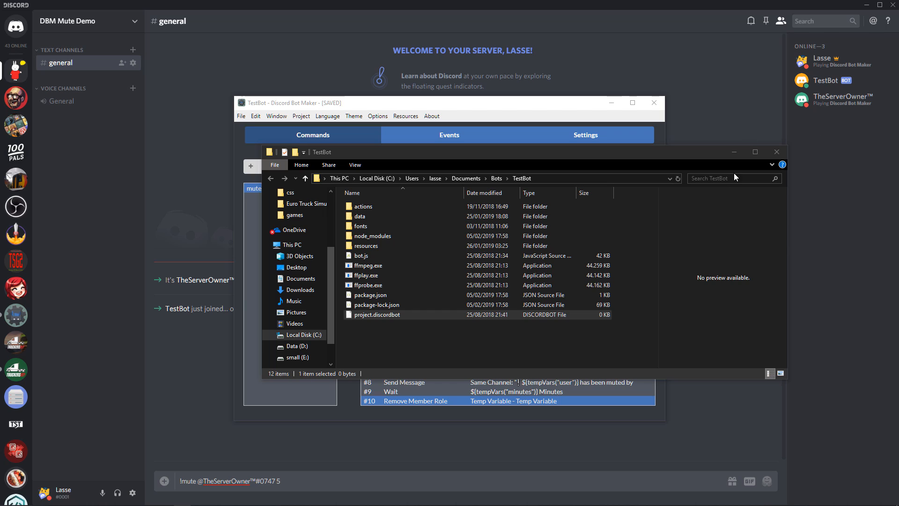
Step: Send the prepared 5-minute !mute message in Discord's general channel and open the muted member's profile to check the role
click(288, 484)
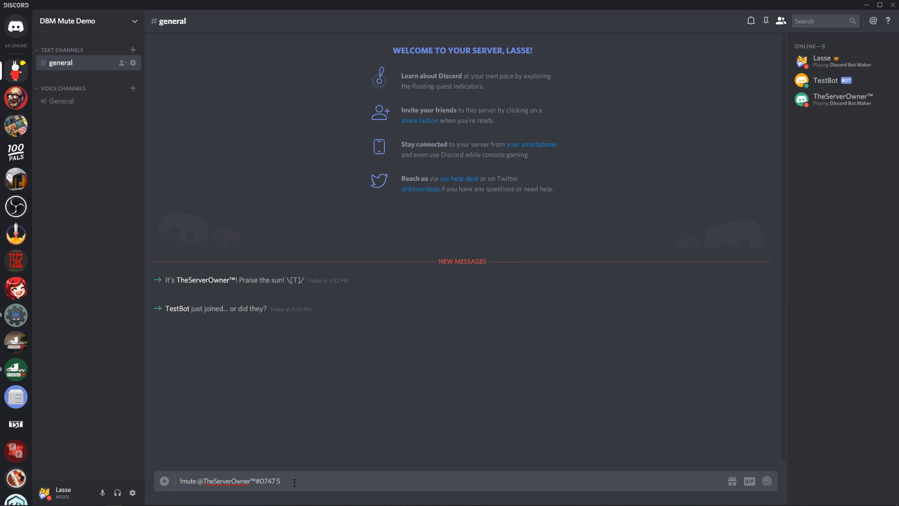
key(Return)
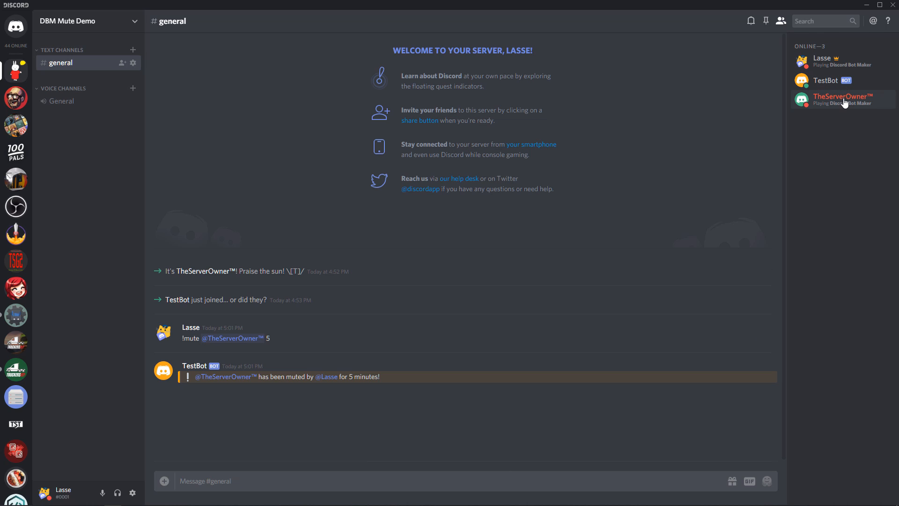
click(844, 102)
Step: Check the mute announcement in the muted member's Discord window and return to the server owner's Discord window
mouse_move(163, 501)
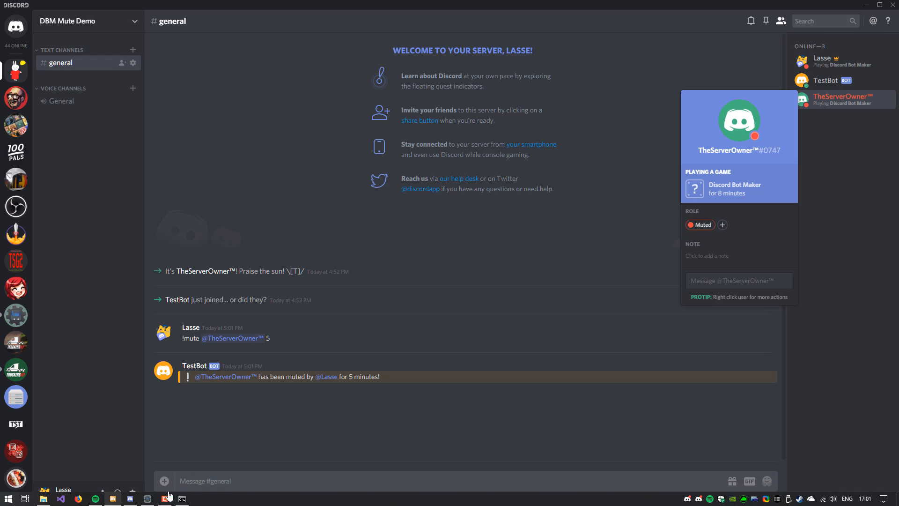
click(114, 499)
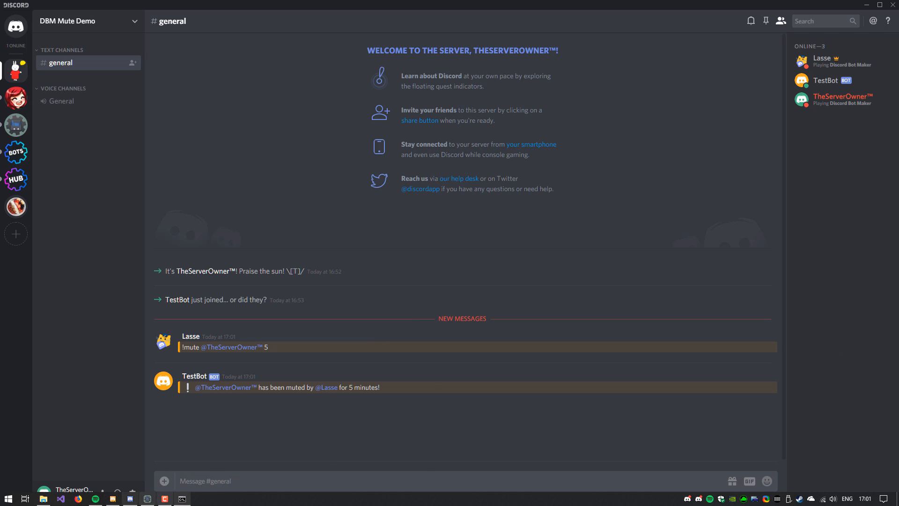
click(148, 498)
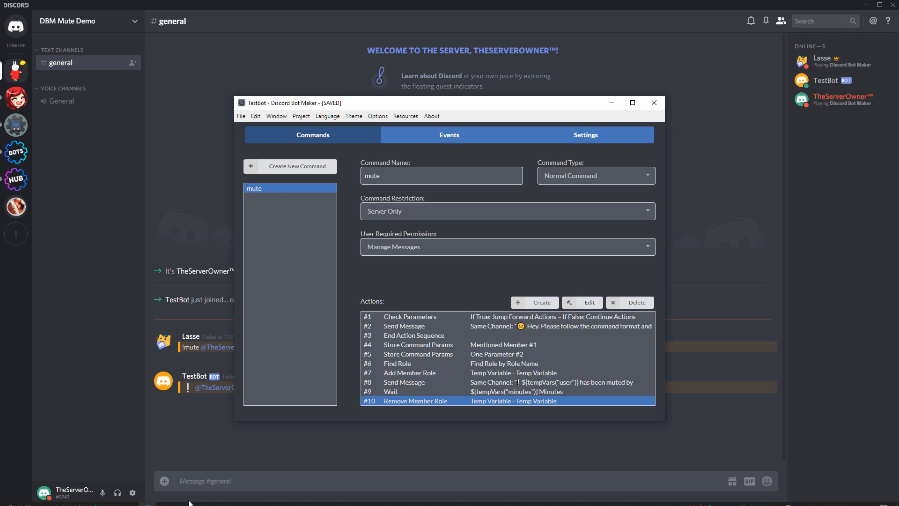
click(131, 499)
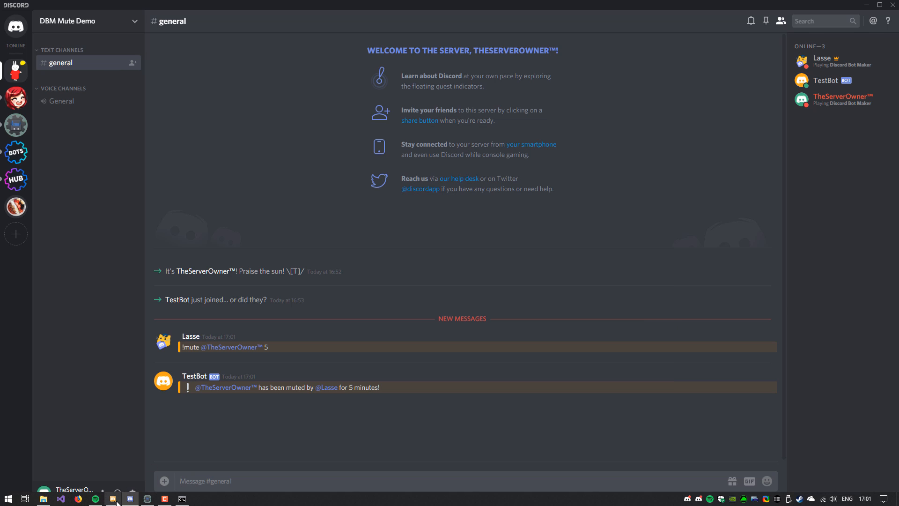
click(113, 499)
click(224, 163)
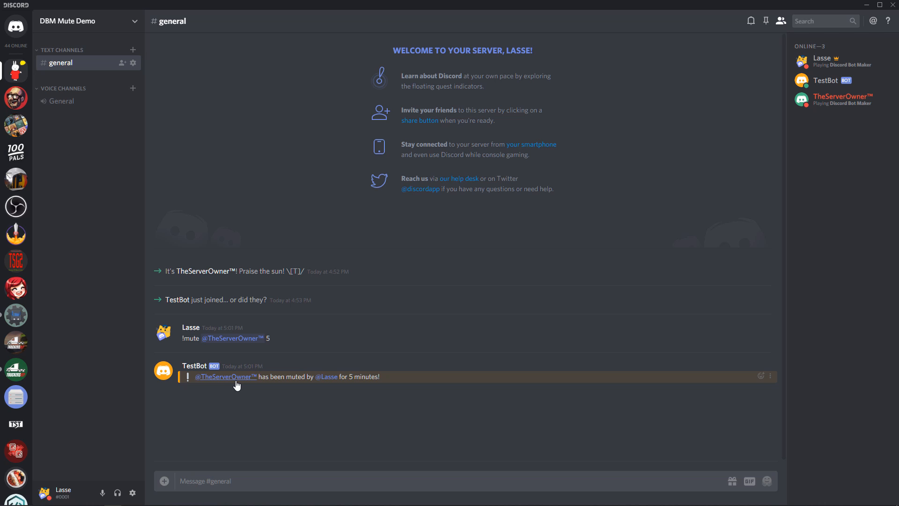
Step: Examine the general channel's permission settings and the roles available to add, and close the settings without changes
click(133, 65)
click(241, 73)
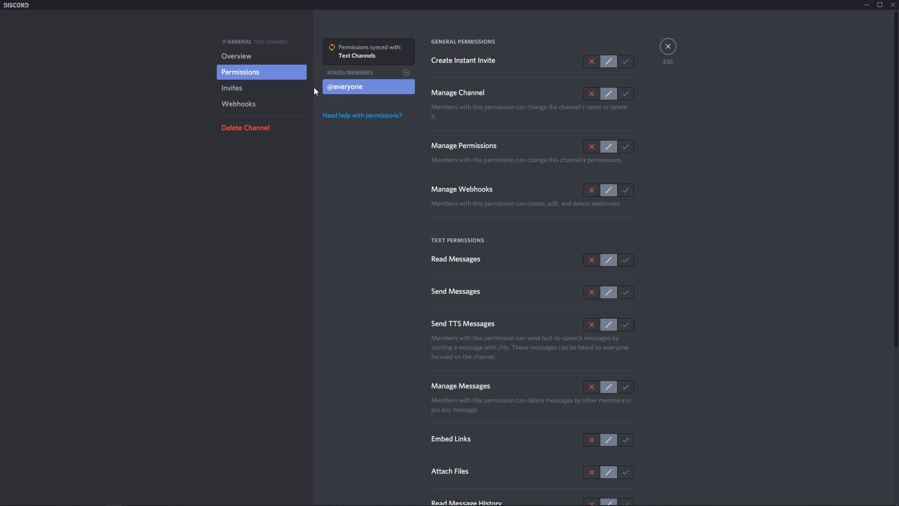
click(406, 73)
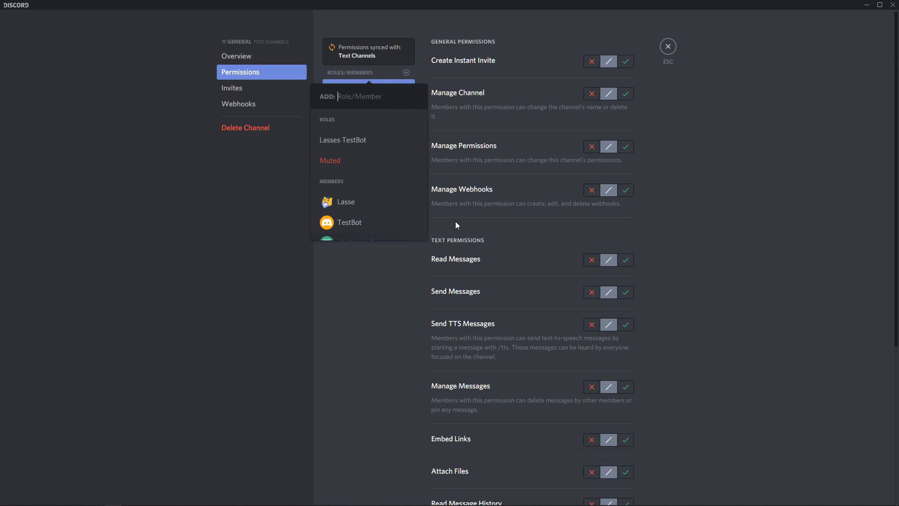
scroll(574, 398, down, 1)
click(668, 45)
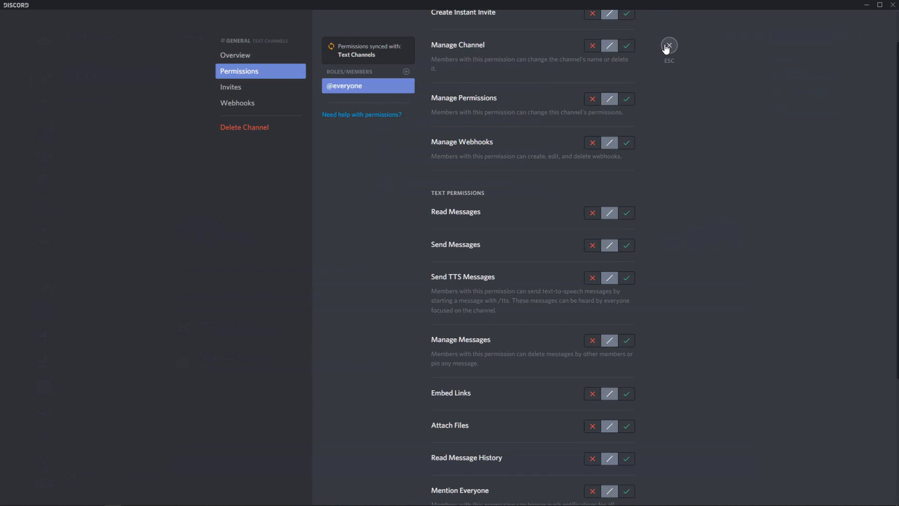
click(668, 45)
Step: Switch to Discord Bot Maker and create an event named "Auto Add Mute" with the trigger Bot Join Server
click(146, 499)
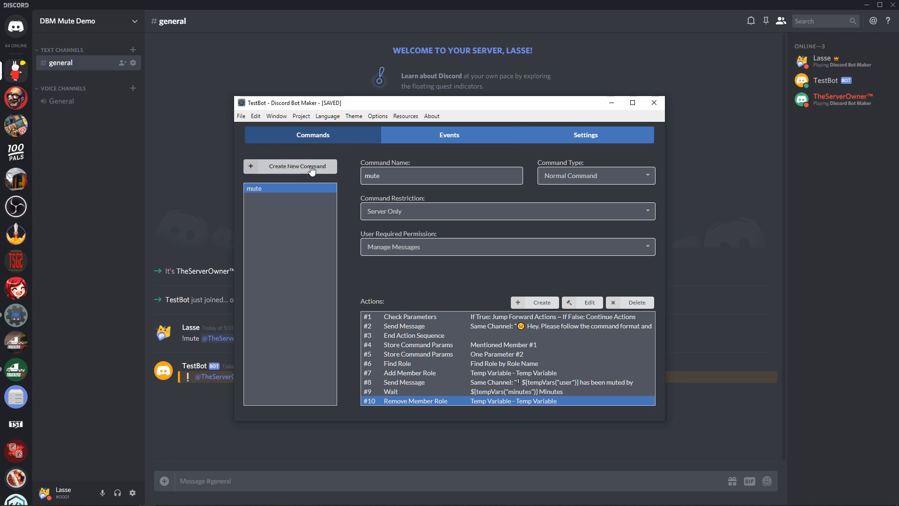
click(449, 135)
click(288, 167)
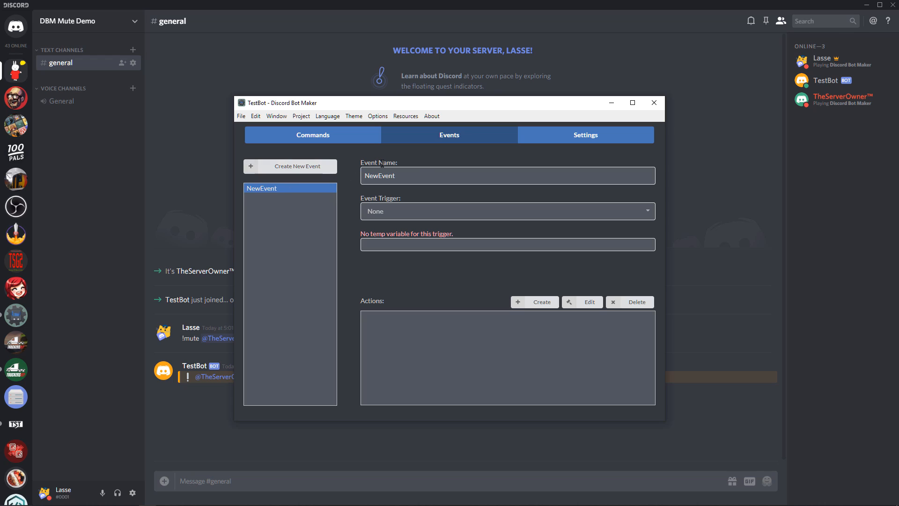
text(AutoM)
text(od)
key(BackSpace)
key(BackSpace)
key(BackSpace)
text(Add Mute)
click(433, 210)
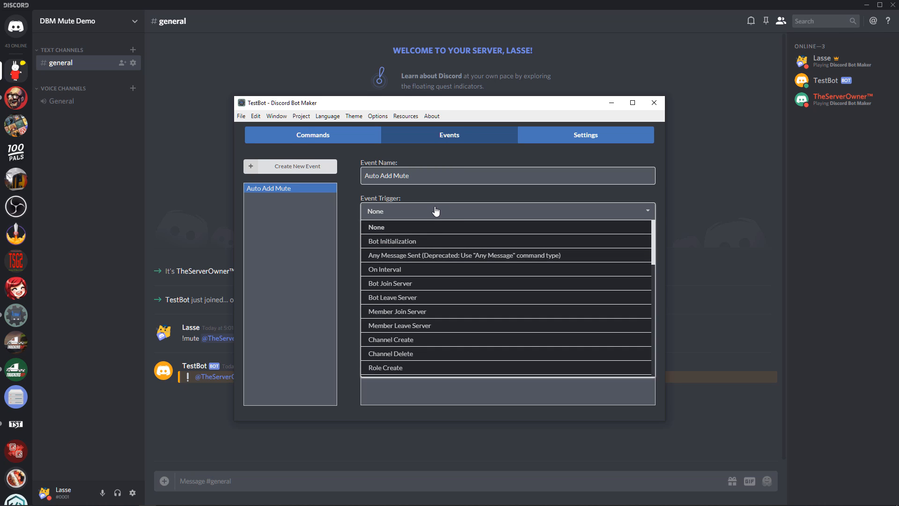
click(405, 284)
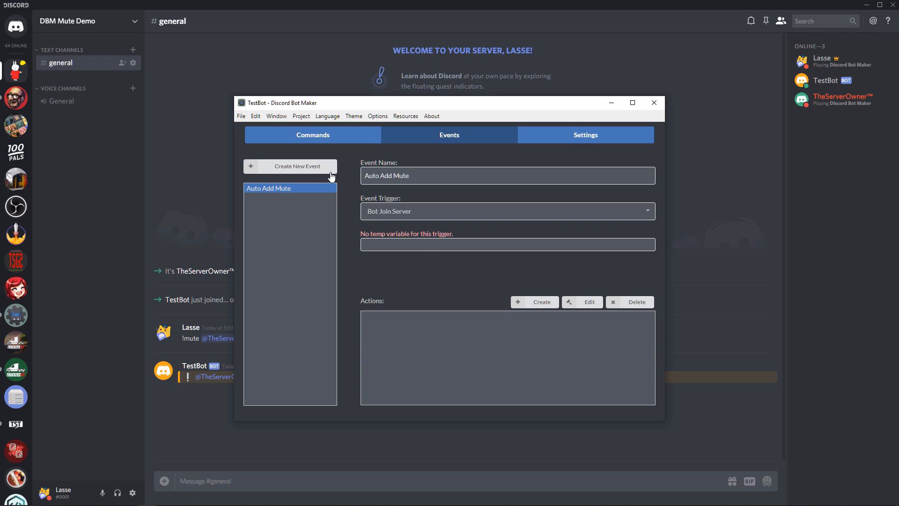
Step: Add a Find Role action to Auto Add Mute that finds the role named "Muted" and stores it in a temp variable
click(526, 300)
click(444, 167)
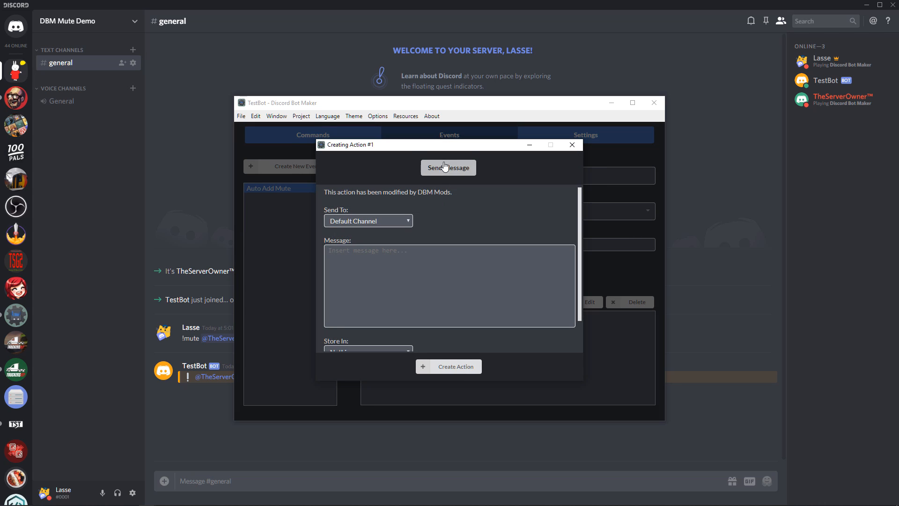
text(d R)
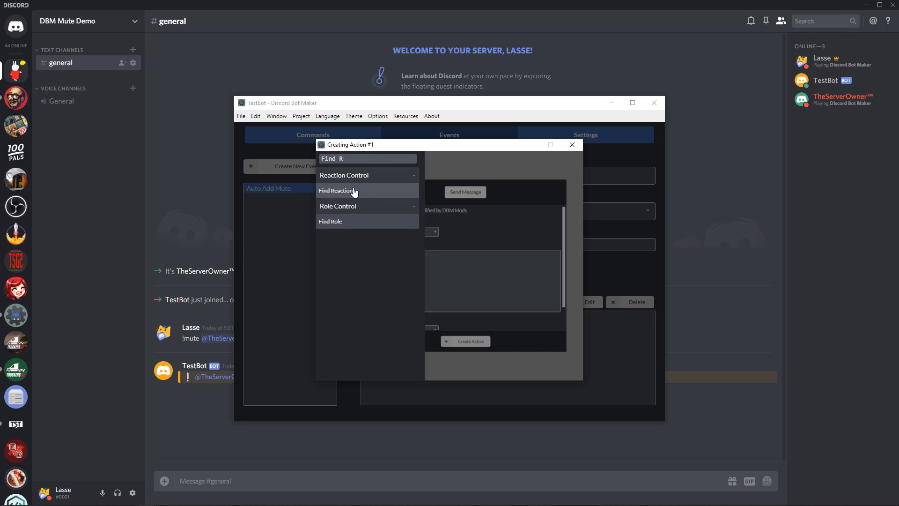
click(363, 223)
click(404, 204)
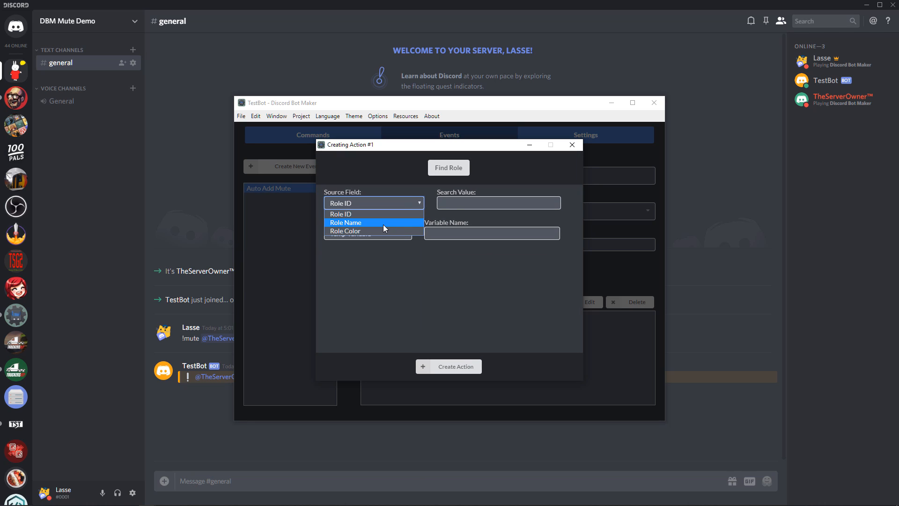
click(383, 223)
click(459, 203)
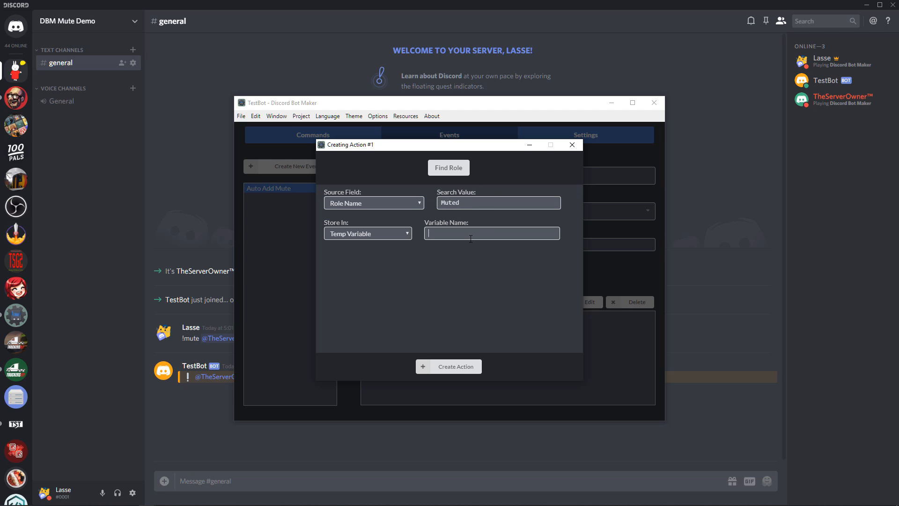
click(448, 366)
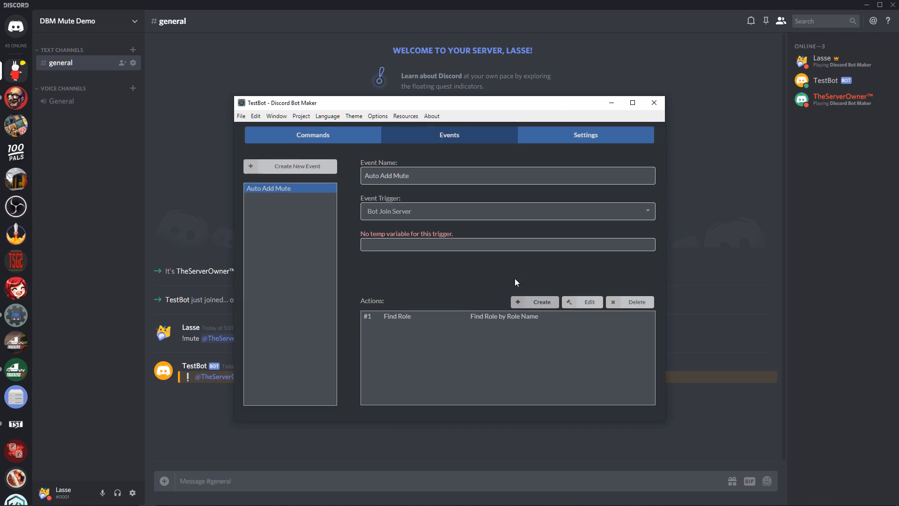
Step: Add a Loop Through List action over Server Channels that stores each channel in the temp variable "channel"
click(536, 301)
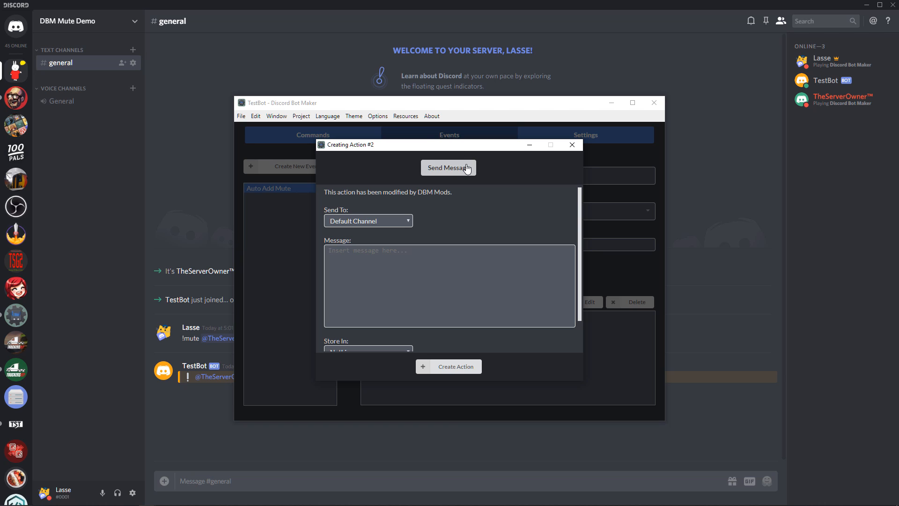
click(452, 167)
click(375, 159)
text(Loop)
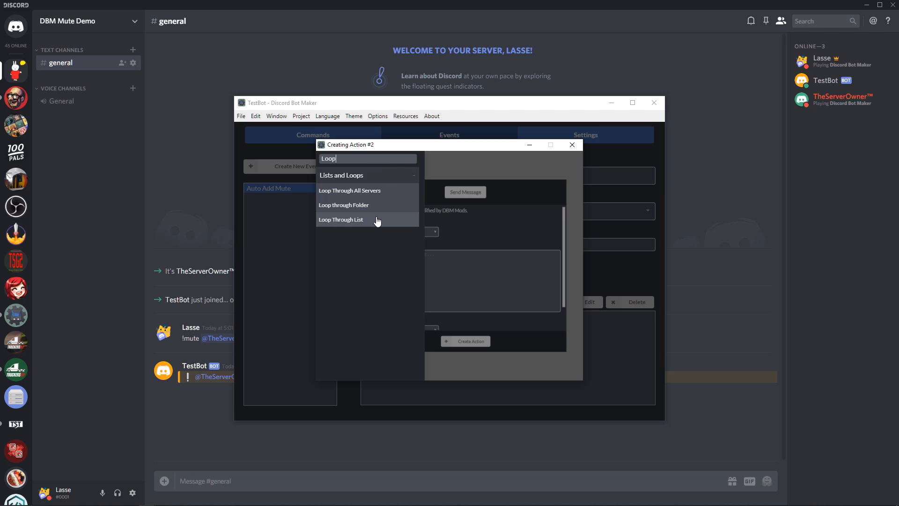
click(378, 220)
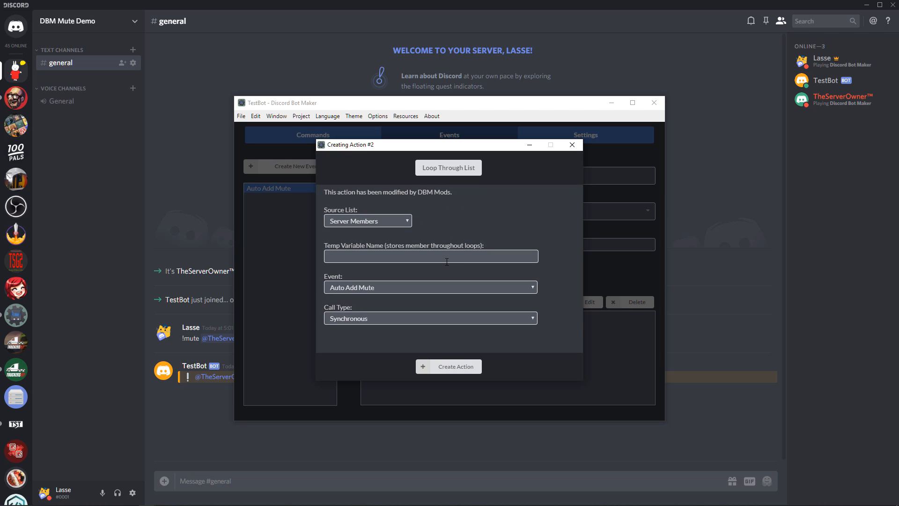
click(399, 226)
click(385, 241)
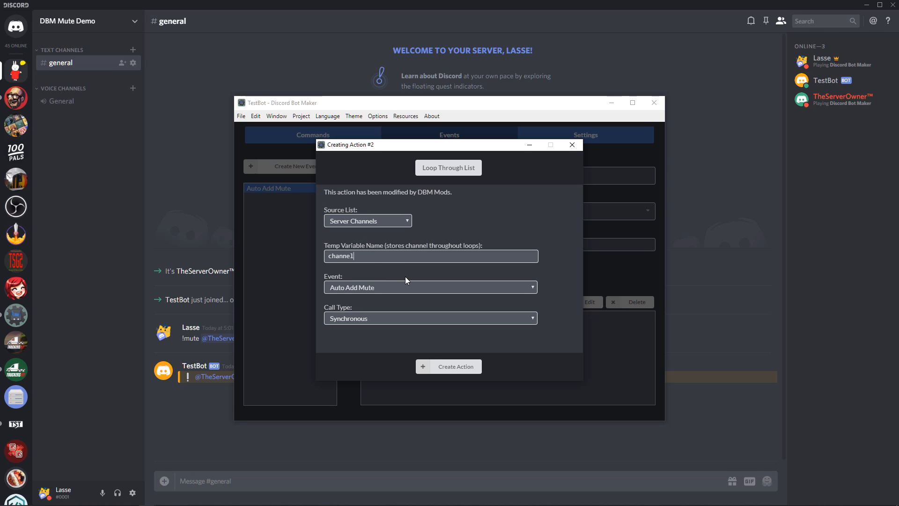
click(444, 370)
Step: Create an event named "Mute Channel Loop" and set it as the event called by Auto Add Mute's Loop Through List action
click(300, 166)
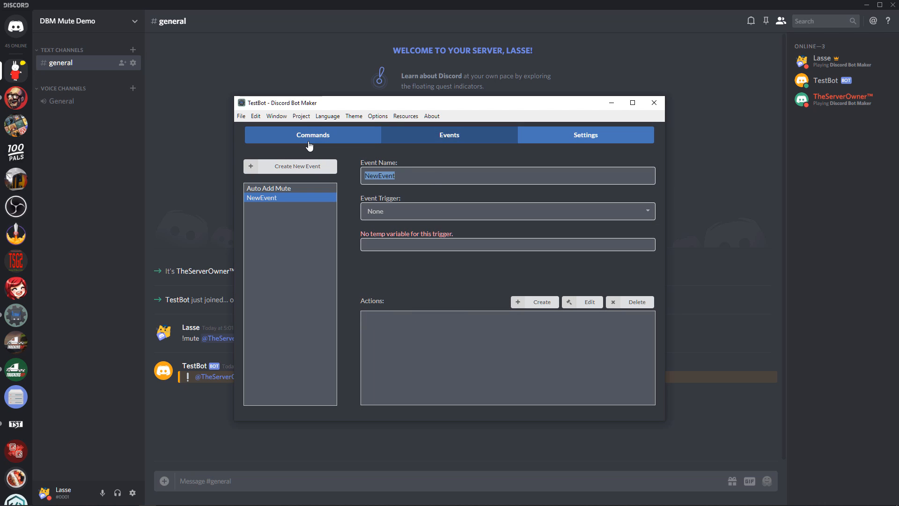
text(Mitte Channel Loop)
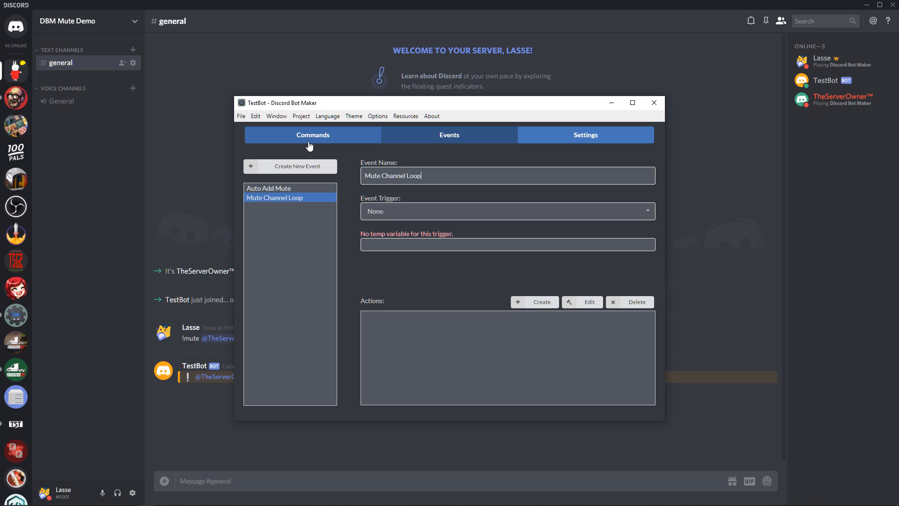
click(281, 188)
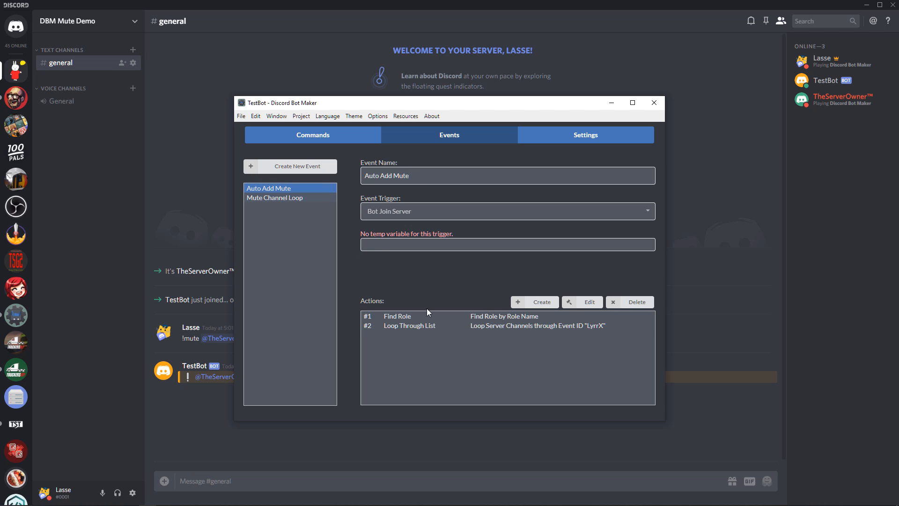
double_click(421, 326)
click(406, 288)
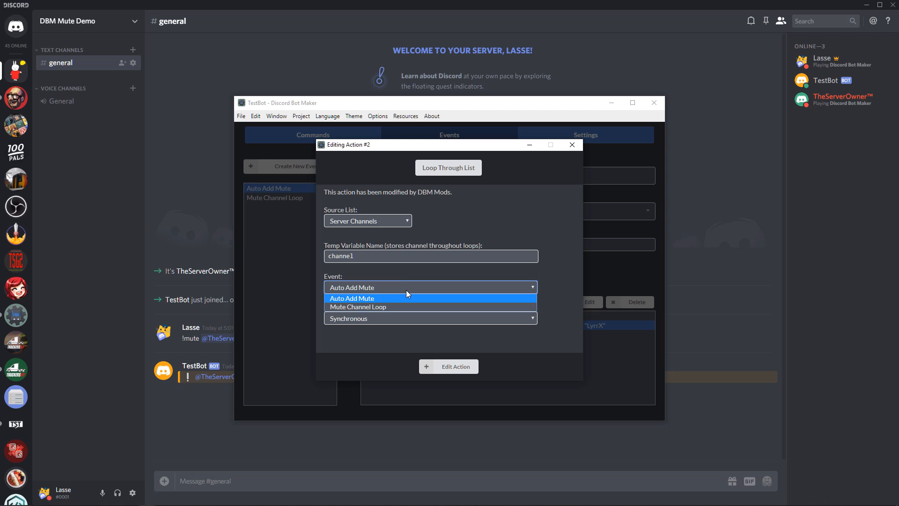
click(391, 305)
click(441, 367)
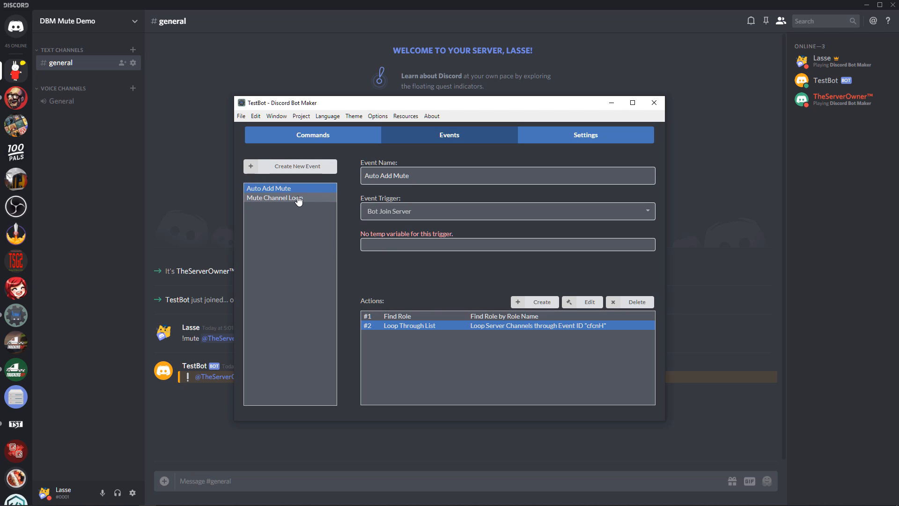
Step: Add a Set Channel Permissions action to the Mute Channel Loop event, using the temp variable "channel" as source channel
click(280, 198)
click(444, 169)
click(352, 158)
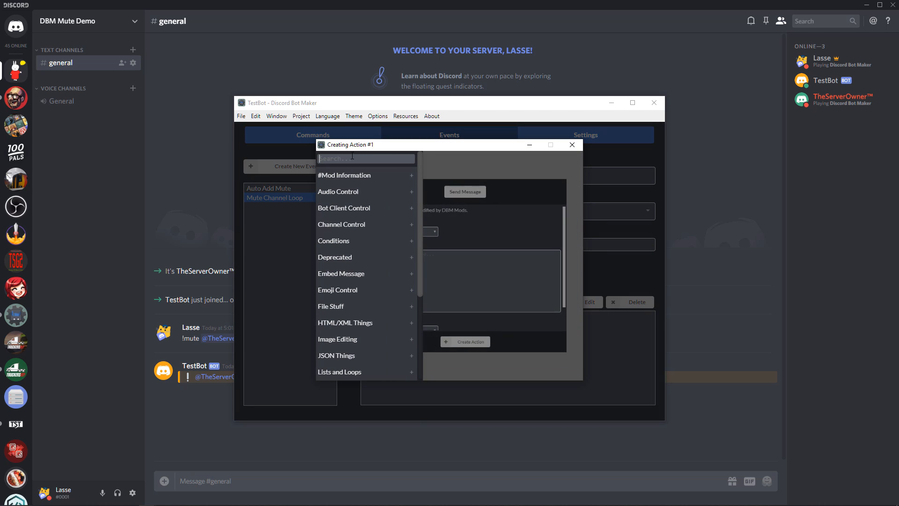
text(Set Ch)
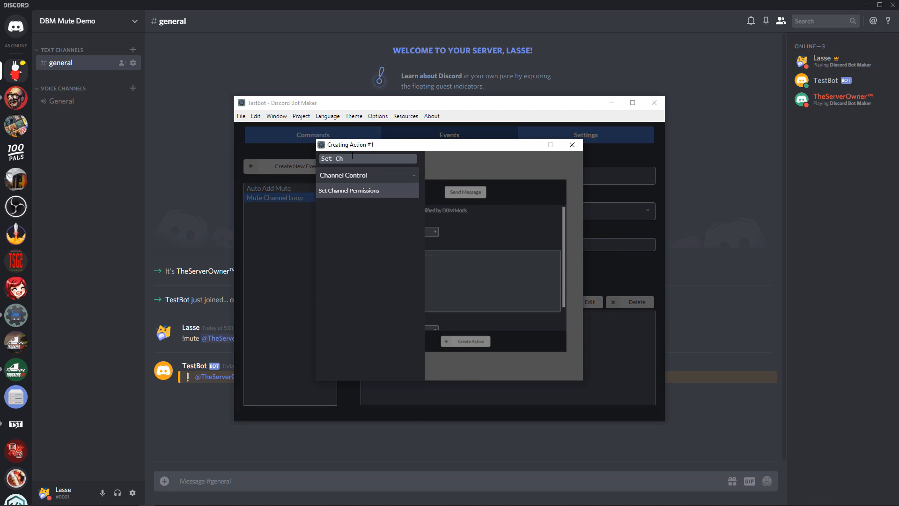
click(370, 193)
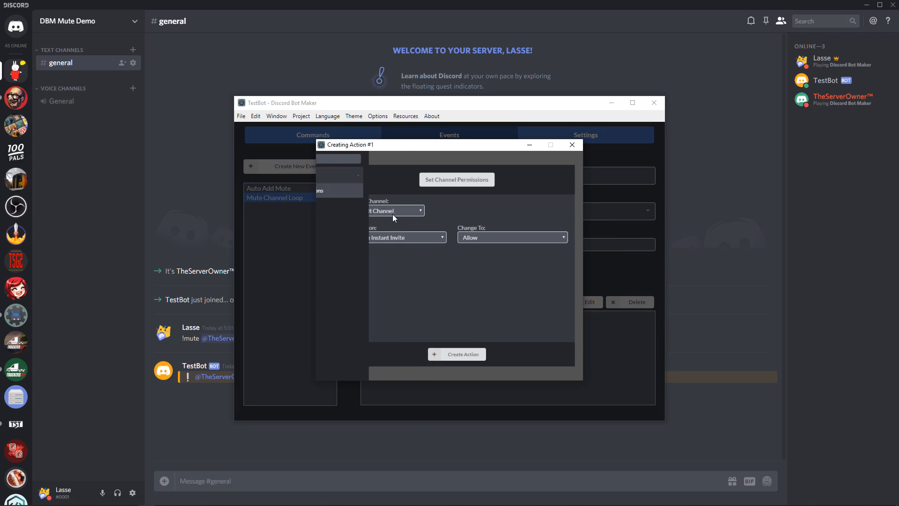
click(370, 204)
click(365, 223)
click(471, 204)
text(channel)
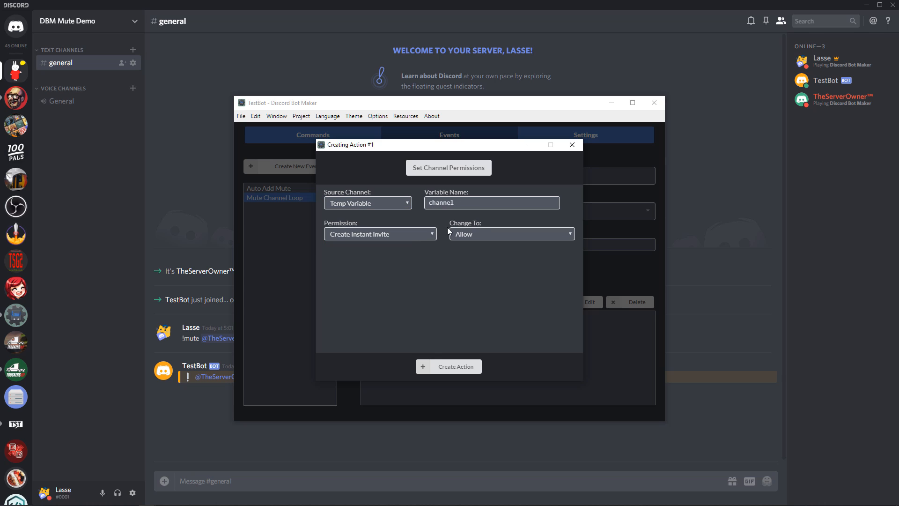
Step: Set the action's Send Messages permission to Disallow and create the action
click(412, 234)
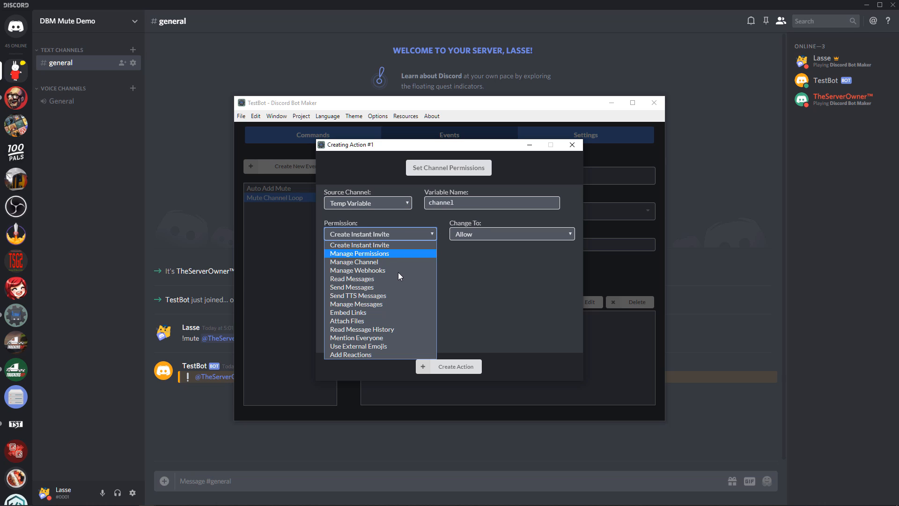
click(366, 287)
click(463, 233)
click(462, 253)
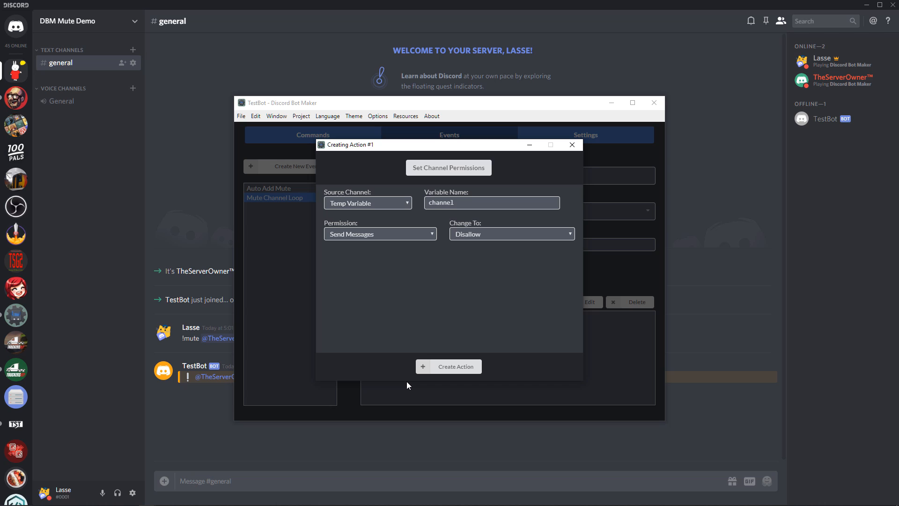
click(445, 368)
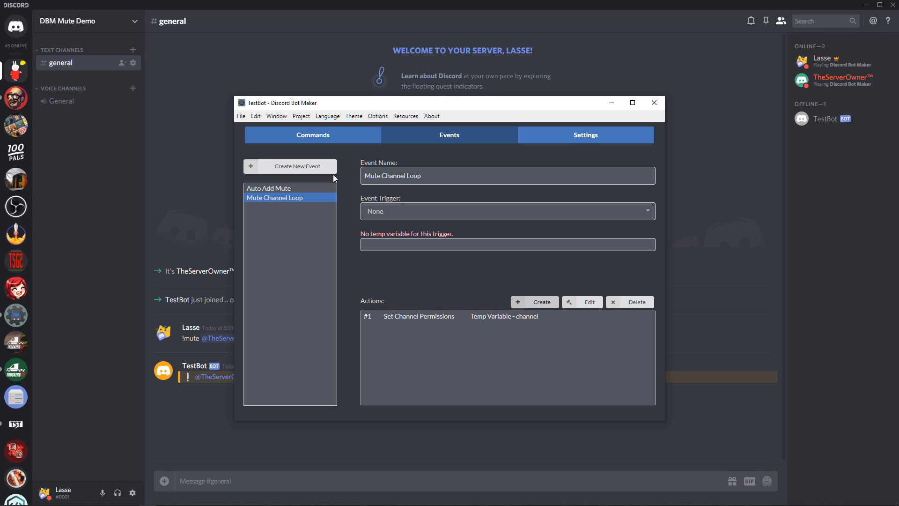
Step: Create a new command named "sync"
click(302, 188)
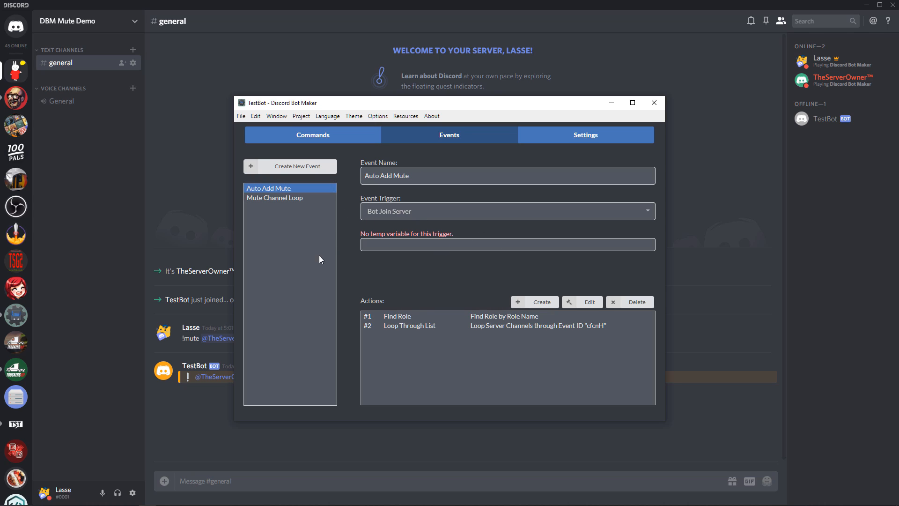
click(327, 139)
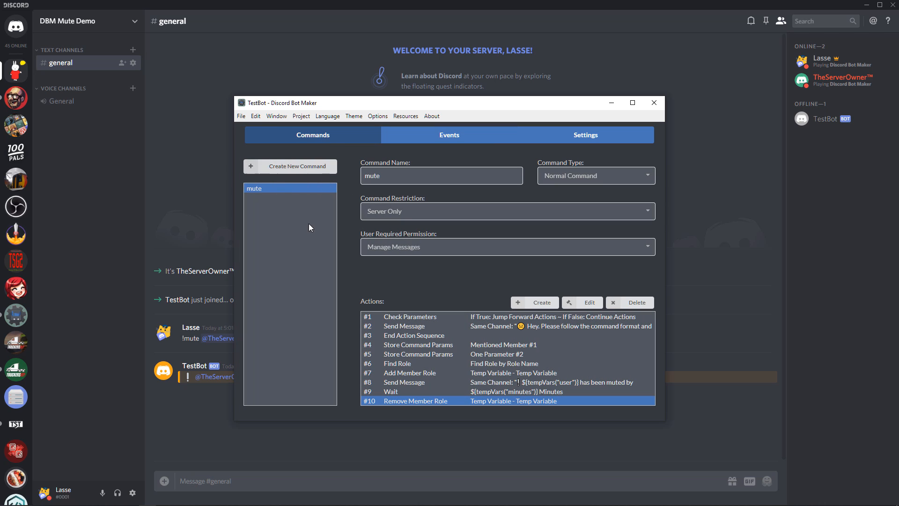
click(294, 166)
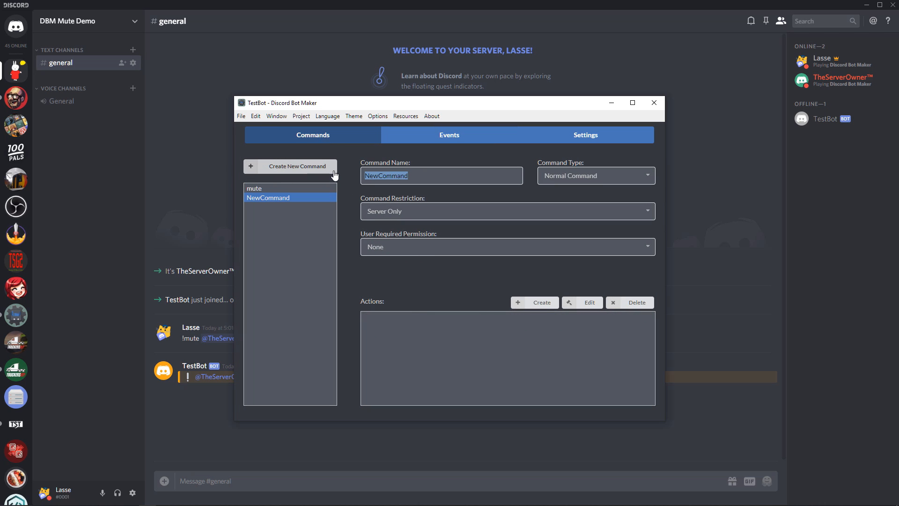
text(syn)
key(BackSpace)
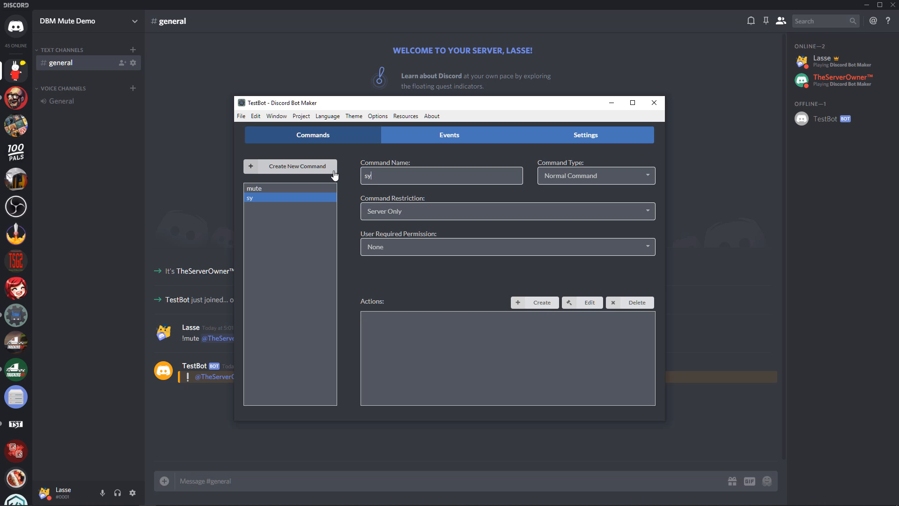
text(nc)
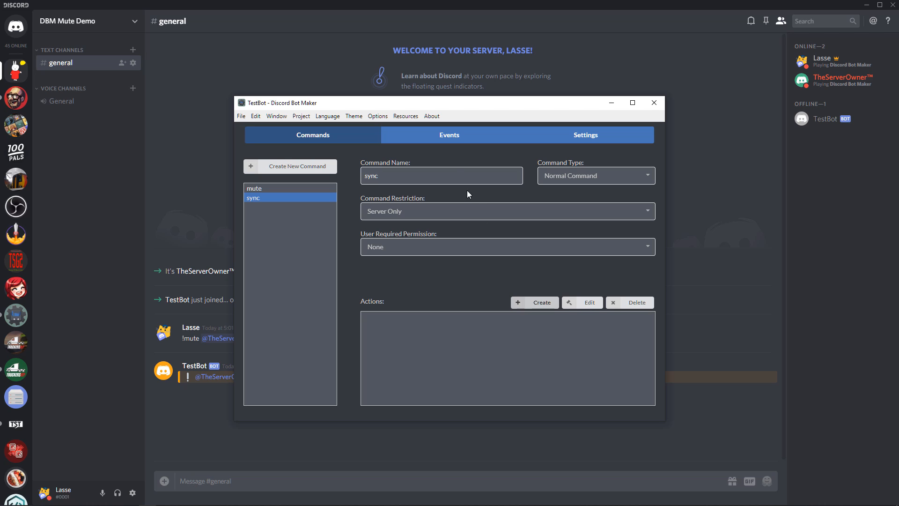
Step: Start a Find Role action as the first action of the sync command
click(534, 302)
click(452, 164)
text(Set R)
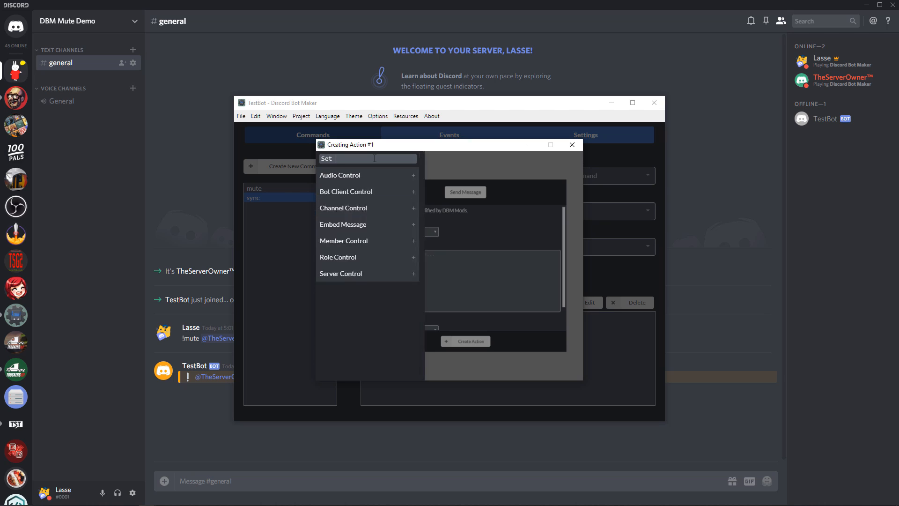
key(BackSpace)
key(BackSpace)
key(BackSpace)
key(BackSpace)
key(BackSpace)
text(Fin)
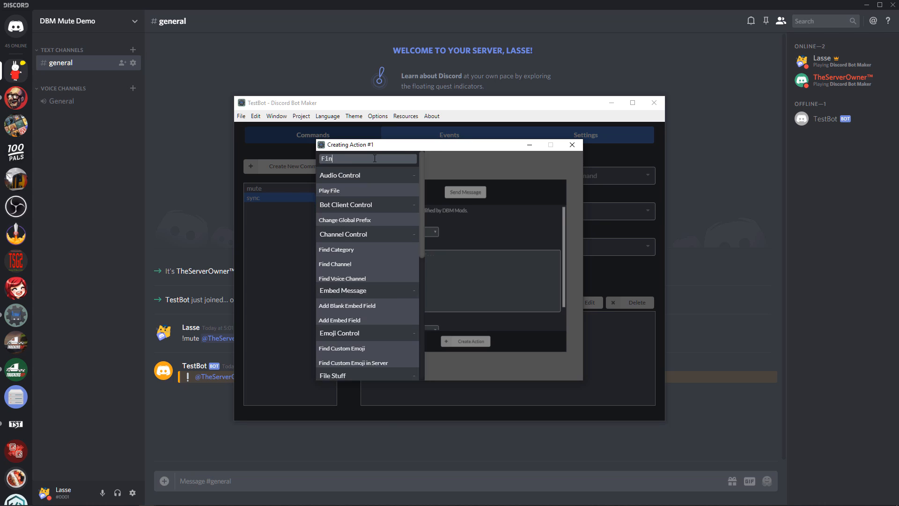
text(d R)
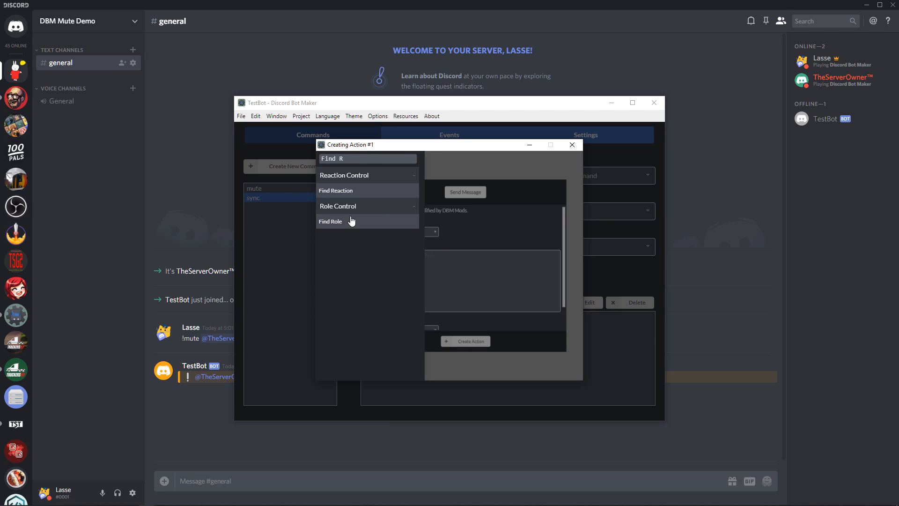
click(408, 221)
Step: Set Find Role to search by Role Name for "Muted", store it in the temp variable "role", and create the action
click(404, 204)
click(383, 224)
click(438, 203)
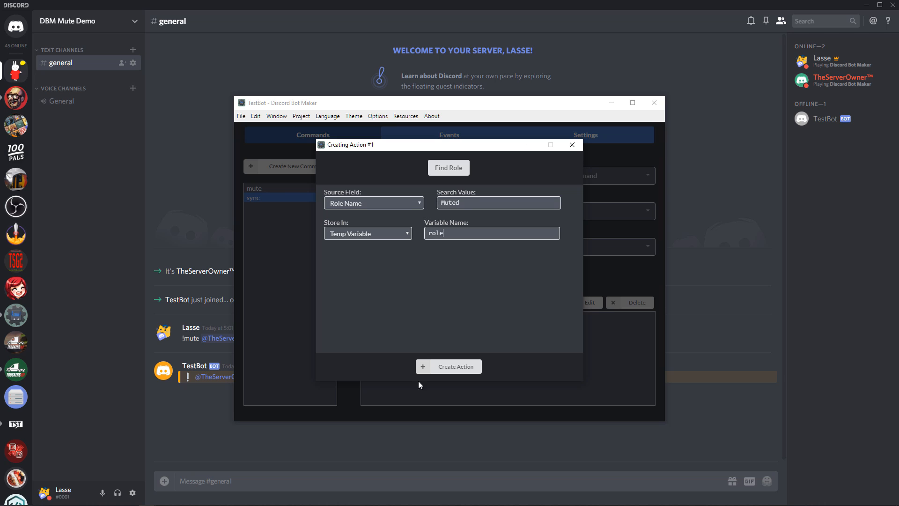
click(431, 367)
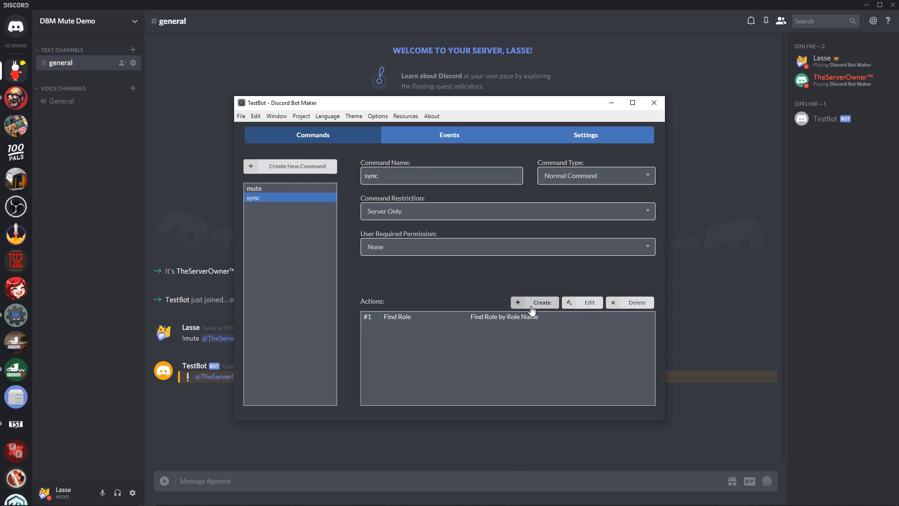
Step: Add a Loop Through List action to the sync command that runs the Mute Channel Loop event over Server Channels
click(532, 303)
click(444, 169)
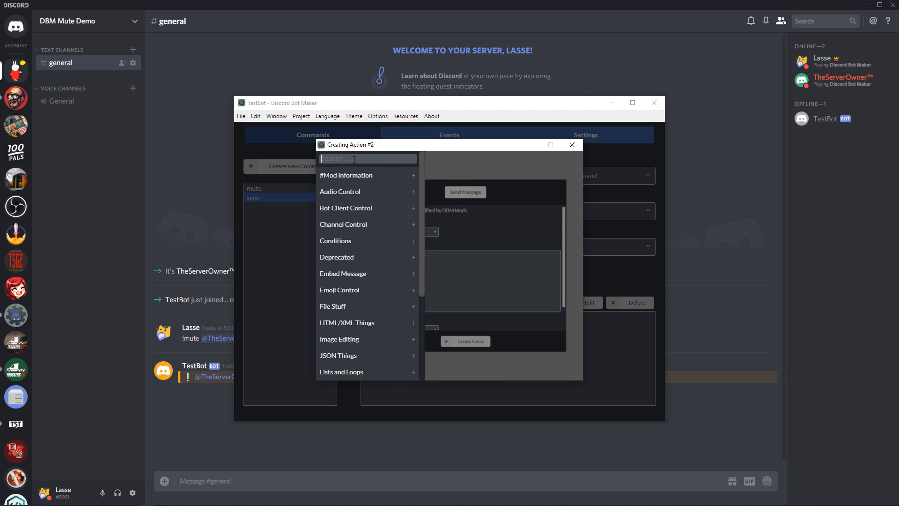
text(Loop)
click(370, 221)
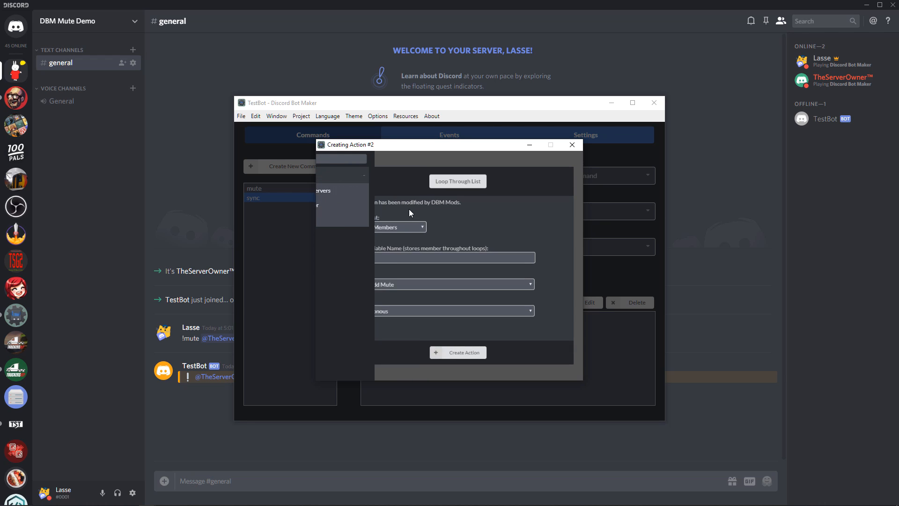
click(366, 222)
click(357, 240)
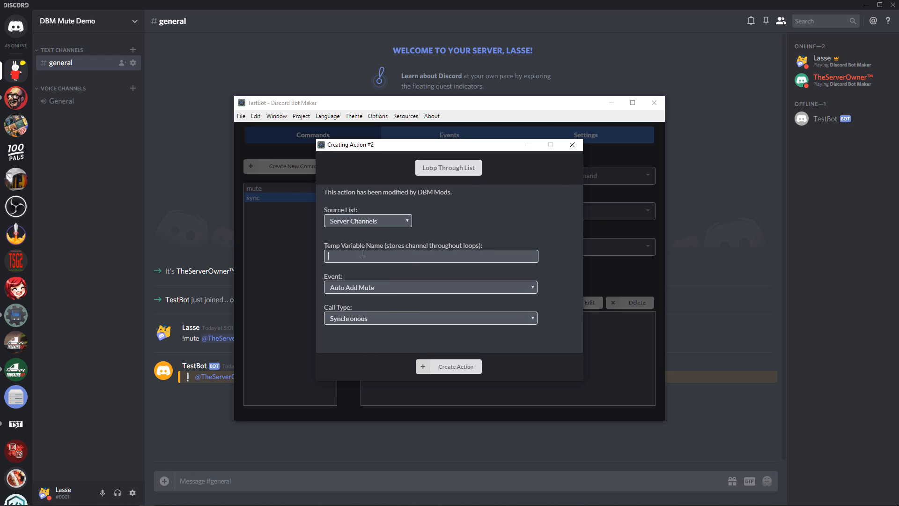
click(370, 287)
click(361, 308)
click(434, 366)
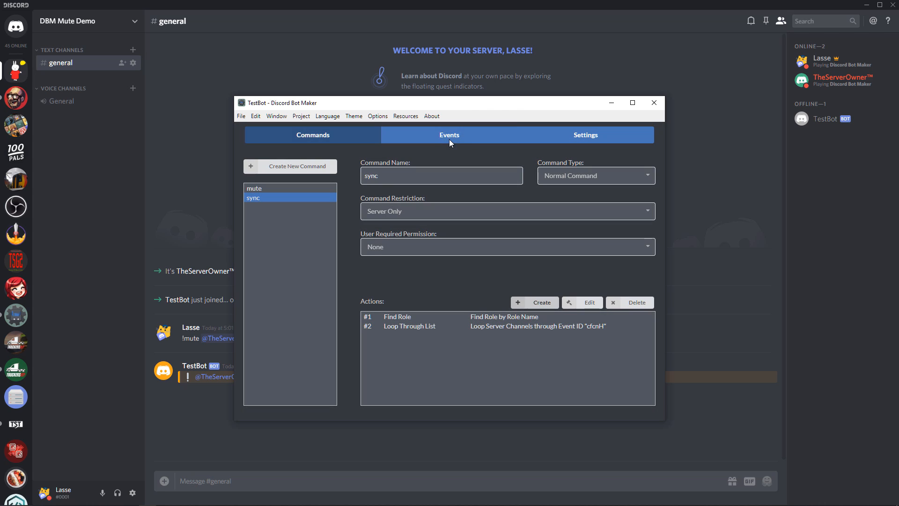
Step: Change the Set Channel Permissions action in the Mute Channel Loop event to Set Role Channel Perms
click(450, 136)
click(271, 198)
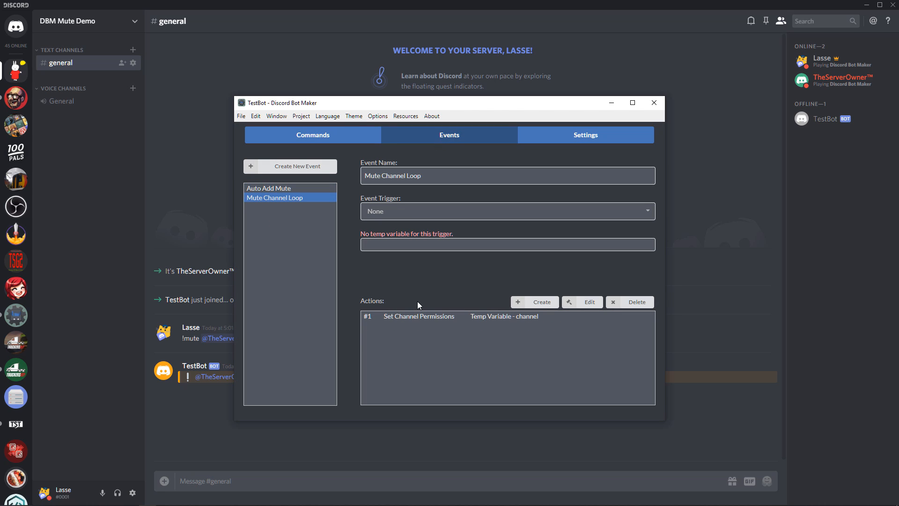
double_click(417, 315)
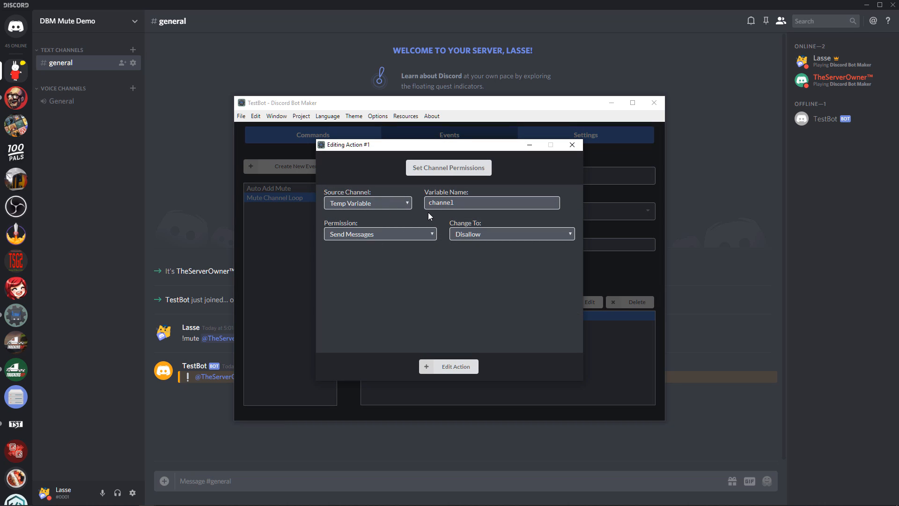
click(461, 172)
text(Ed)
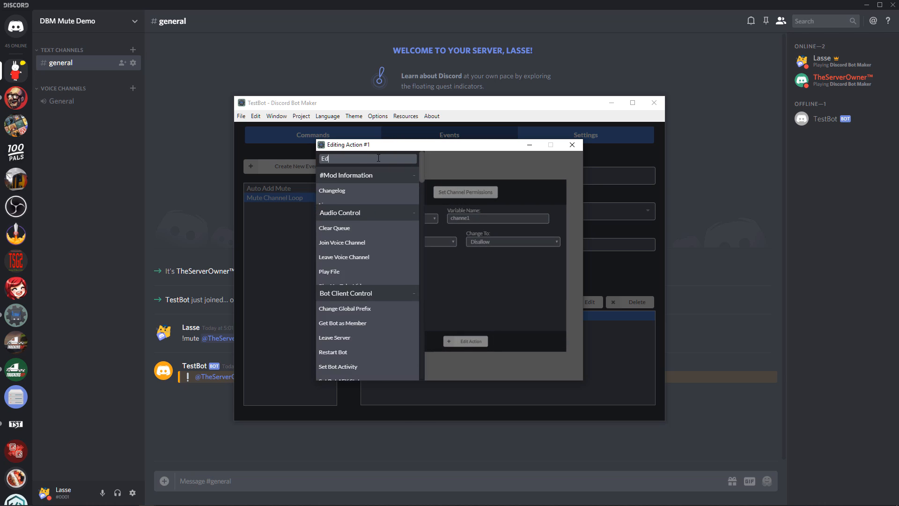
key(BackSpace)
key(BackSpace)
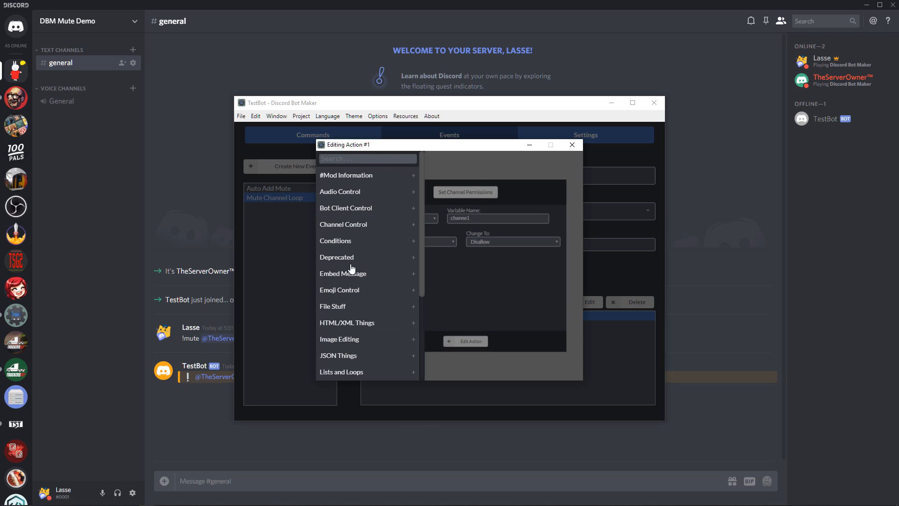
click(347, 227)
scroll(372, 327, down, 1)
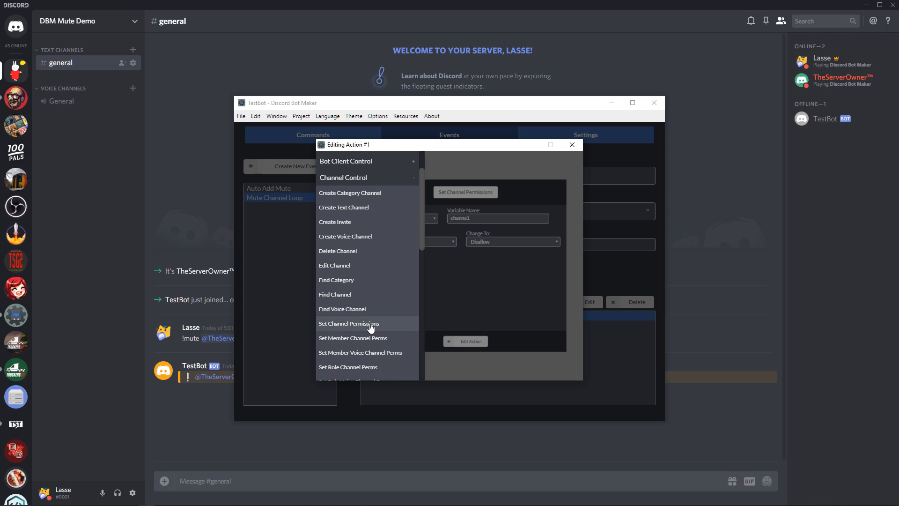
scroll(371, 327, down, 1)
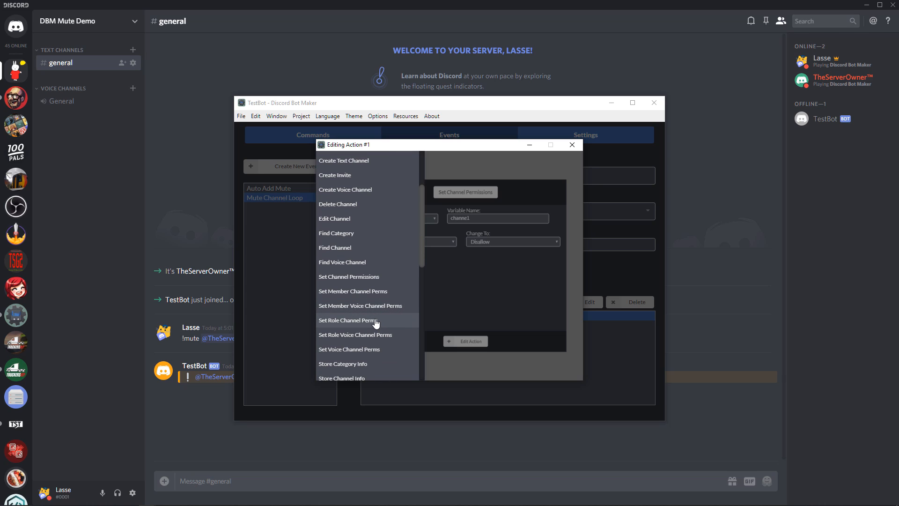
click(376, 321)
Step: Set the source channel to the temp variable "channel" and the source role to the temp variable "role"
click(391, 202)
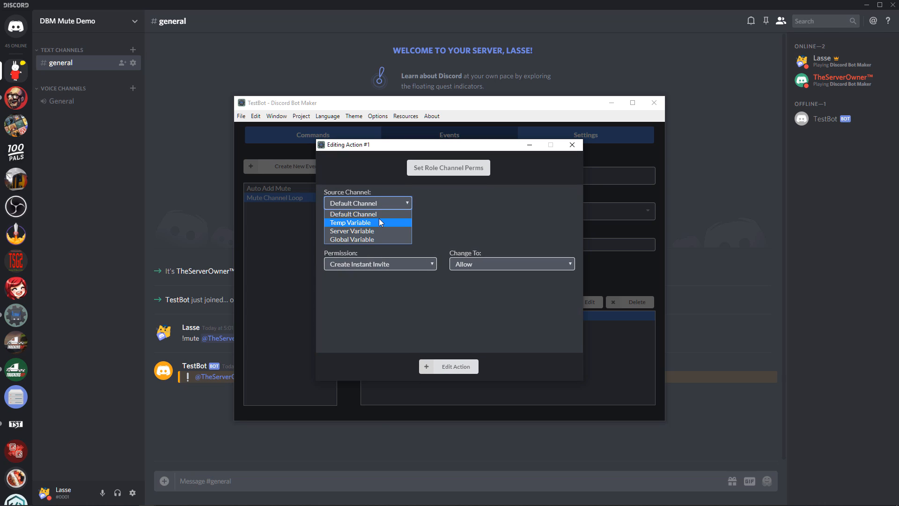
click(379, 222)
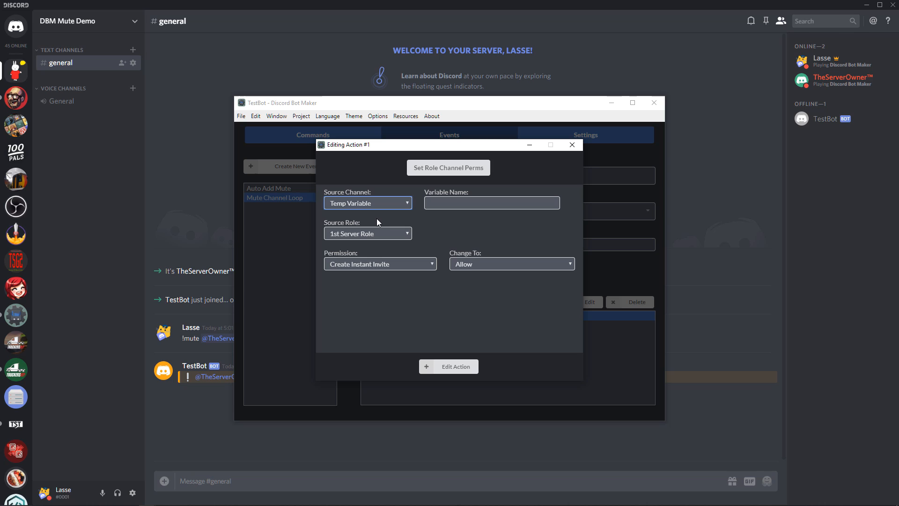
click(435, 199)
text(channel)
click(374, 234)
click(367, 254)
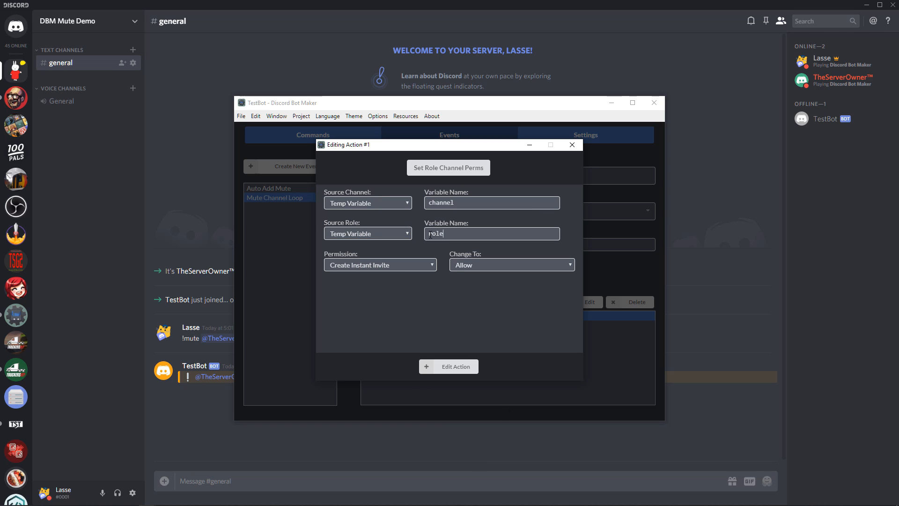
Step: Set the role's Send Messages permission to Disallow, apply the action edit, and save the project
click(365, 265)
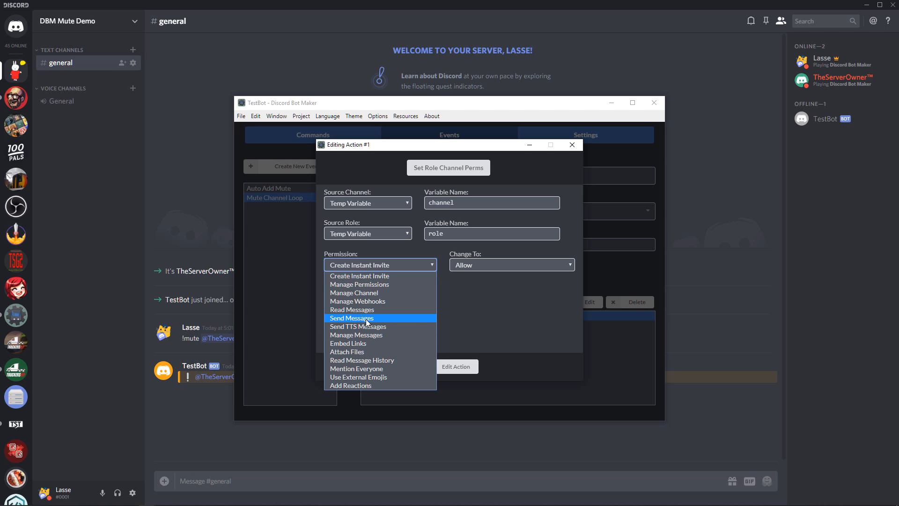
click(366, 318)
click(466, 265)
click(464, 284)
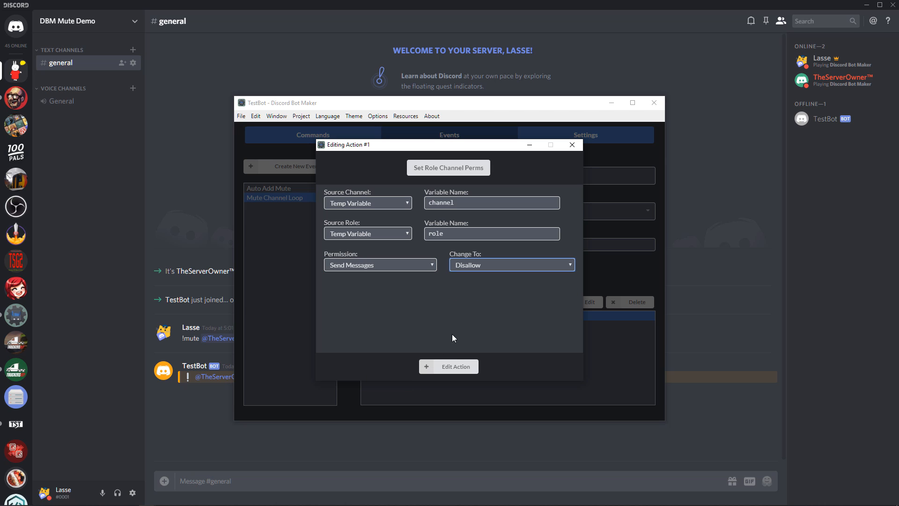
click(447, 366)
key(ctrl+s)
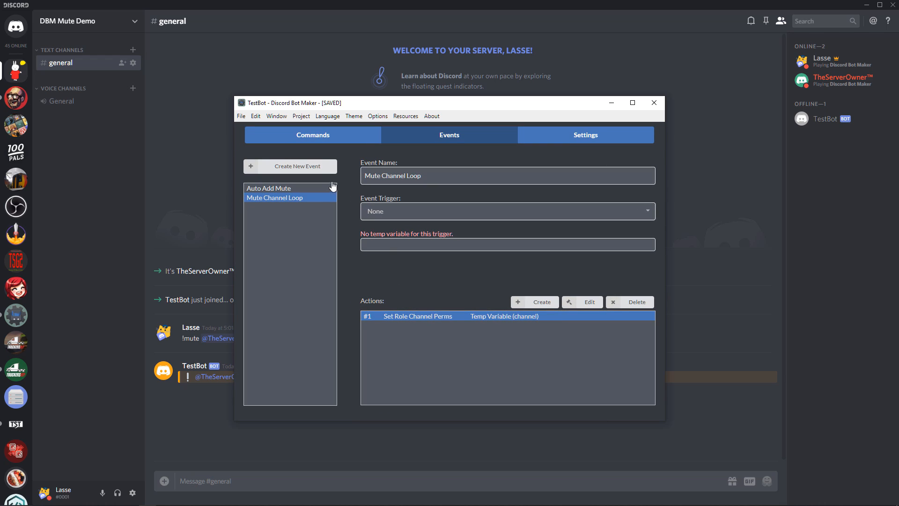
Step: Switch to Discord and send the !sync command in the #general channel
click(308, 139)
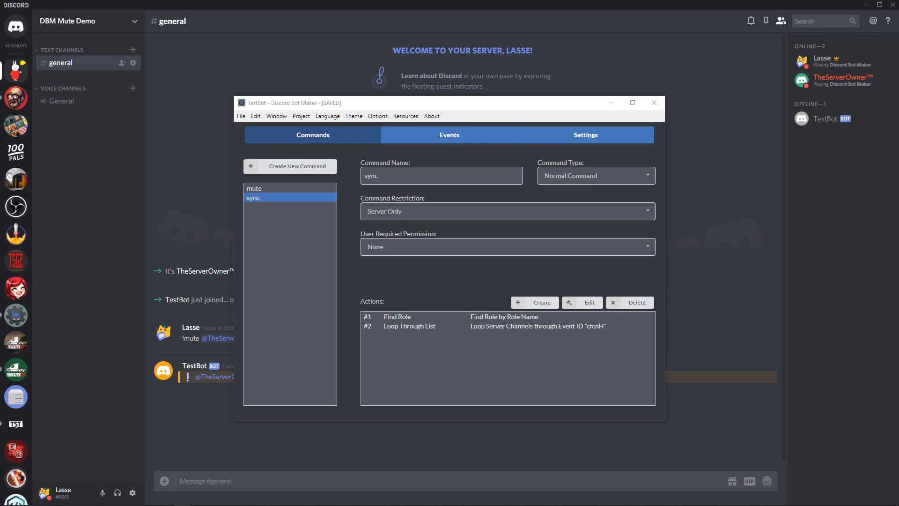
click(288, 481)
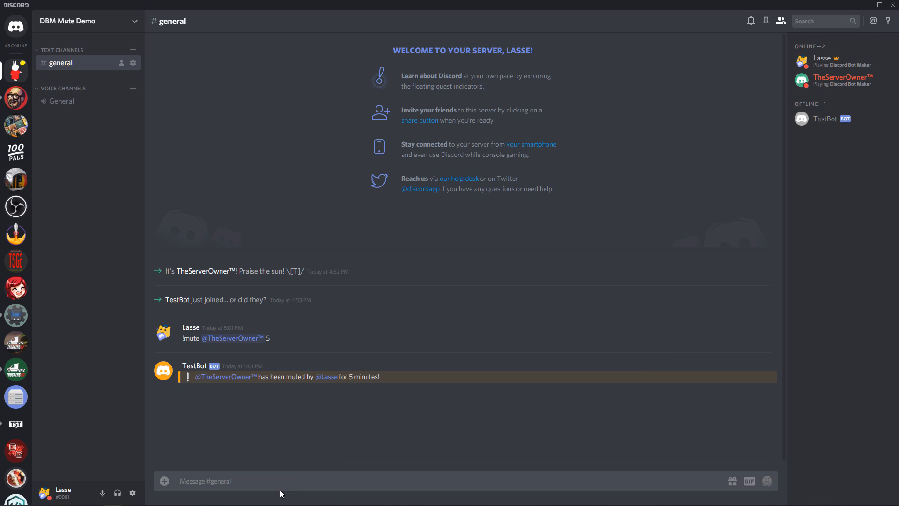
text(!a)
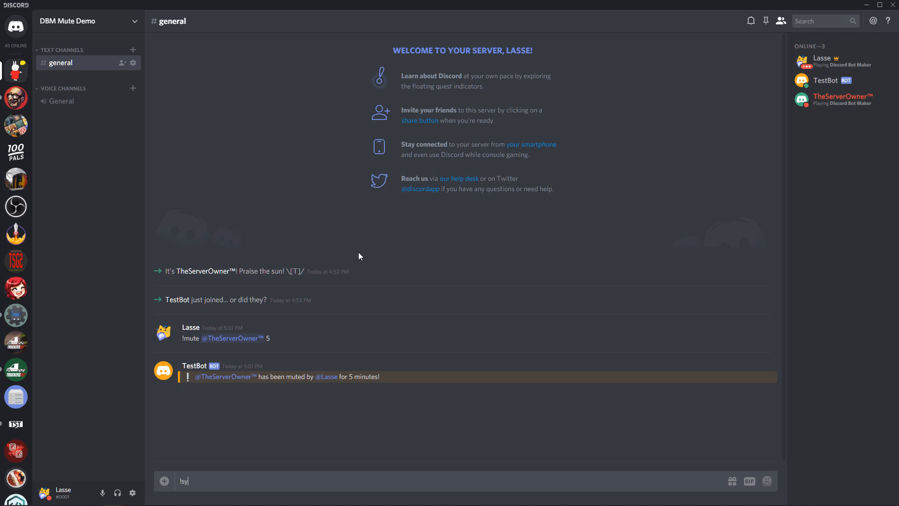
key(BackSpace)
key(Return)
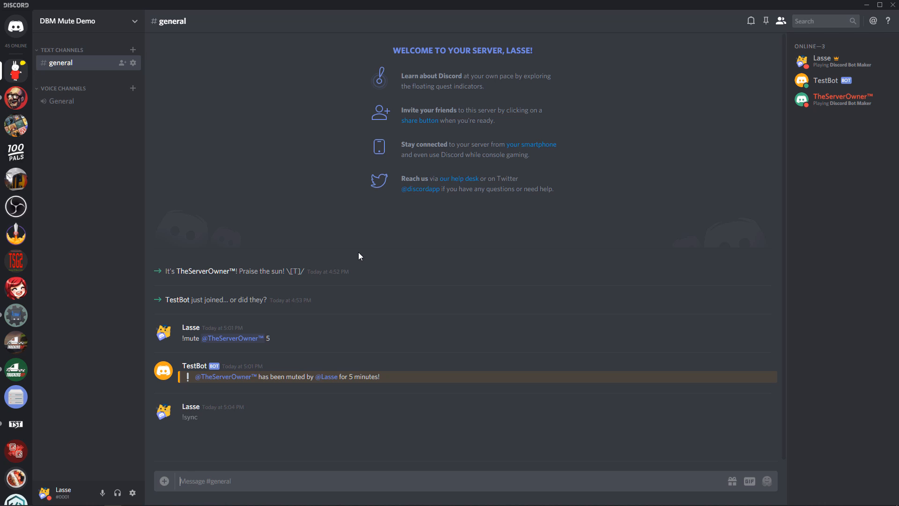
Step: Examine the newest entries in the DBM Mute Demo server's audit log for permission changes made by the bot
click(125, 21)
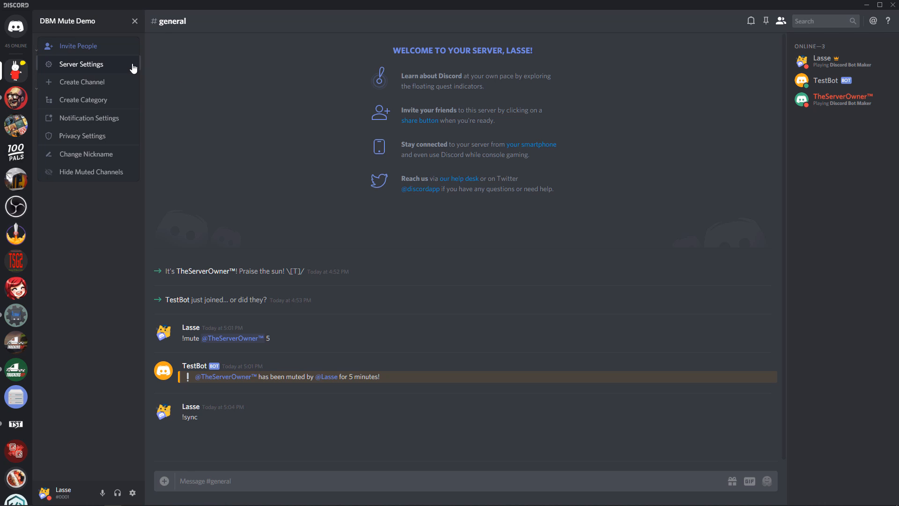
click(122, 66)
click(237, 87)
click(482, 80)
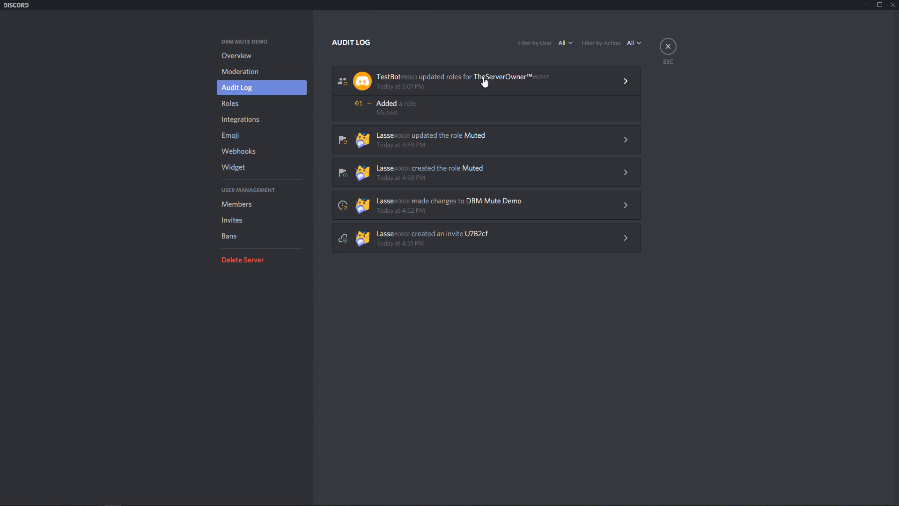
click(465, 88)
key(Escape)
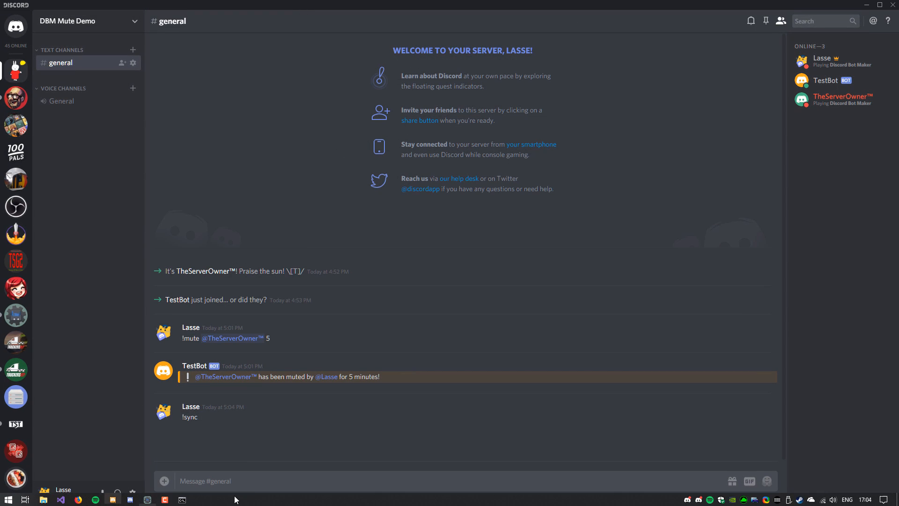
Step: Return to Discord Bot Maker, correct the temp variable name in the sync command's Loop Through List action, and apply the edit
click(147, 500)
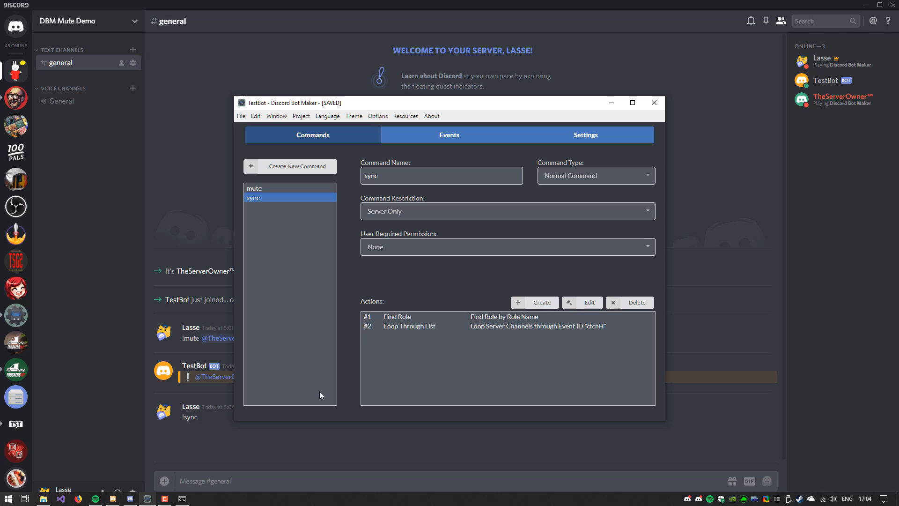
double_click(421, 327)
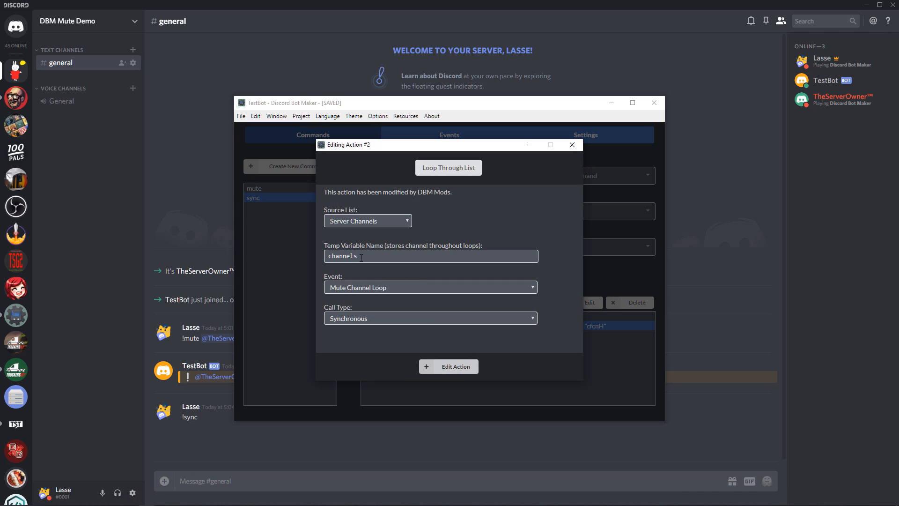
click(449, 366)
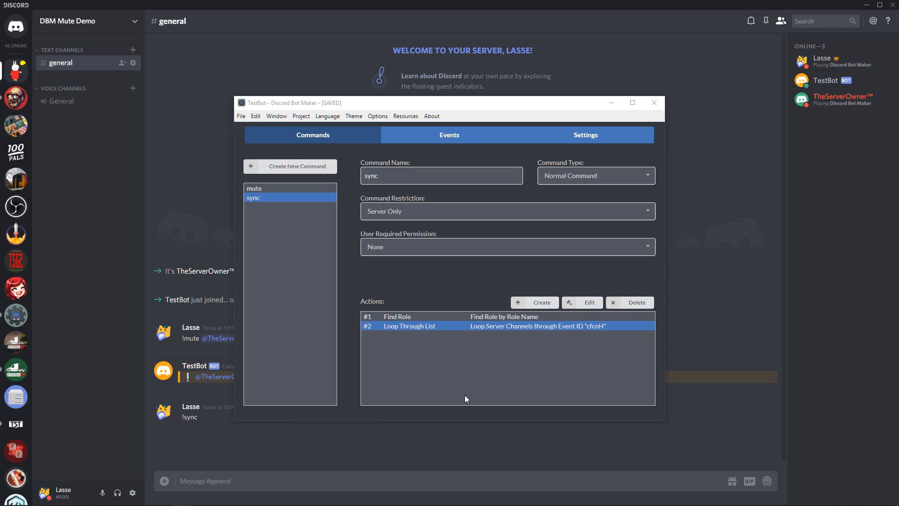
Step: Send !sync in Discord's #general channel again to test the edited loop
click(310, 482)
text(!sny)
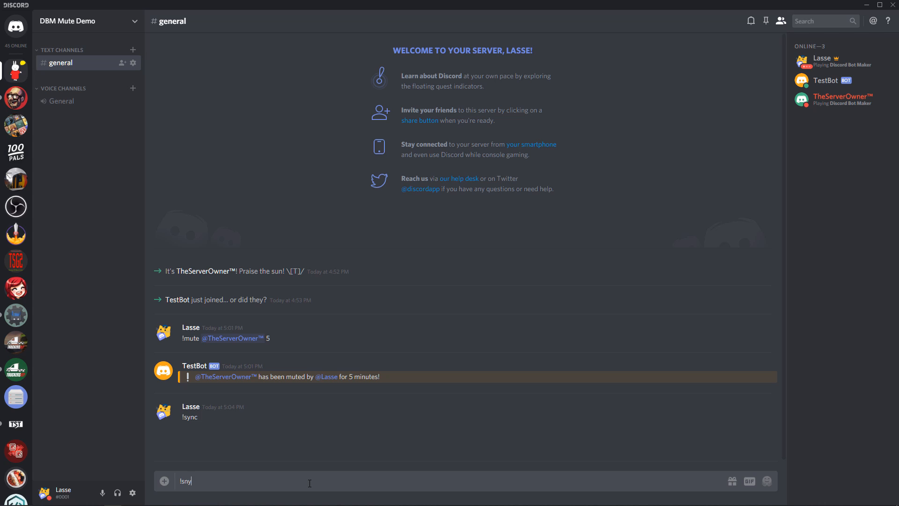
key(Return)
Step: Inspect the server audit log's channel override entries for Voice Channels and Text Channels
click(103, 19)
click(78, 64)
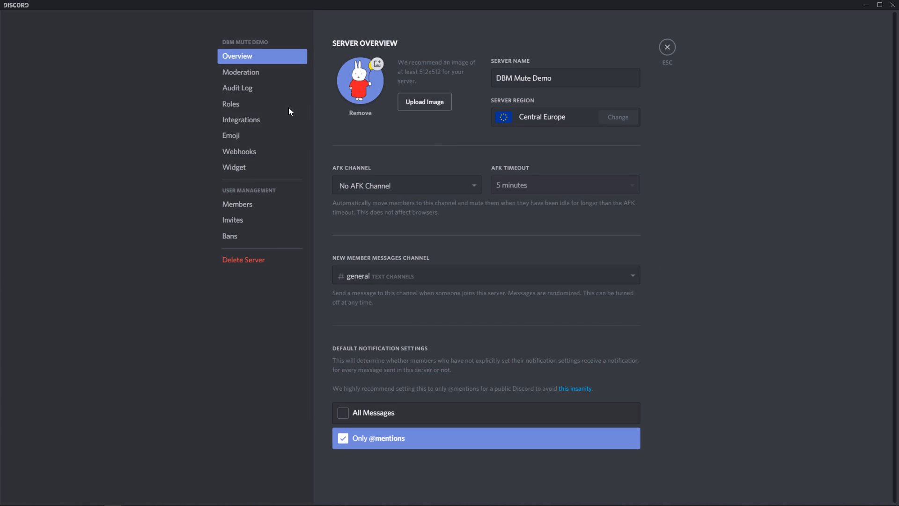
click(253, 88)
click(483, 96)
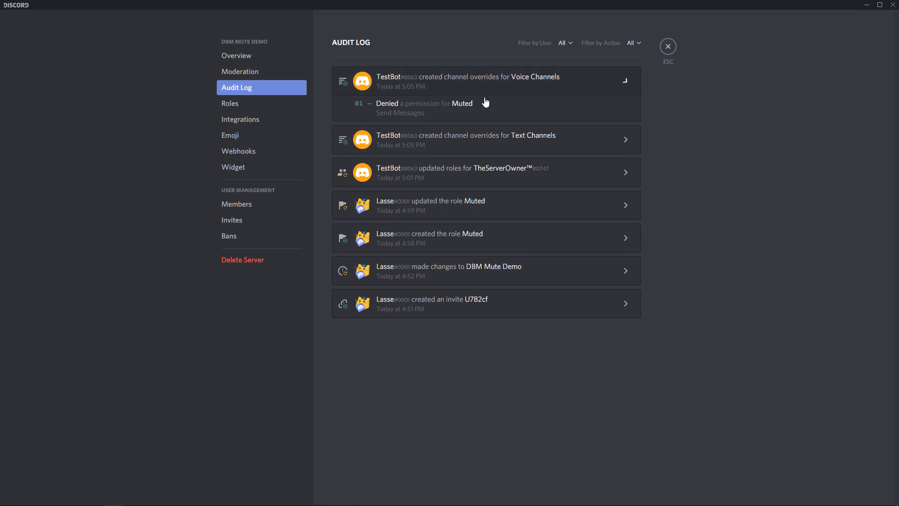
click(482, 140)
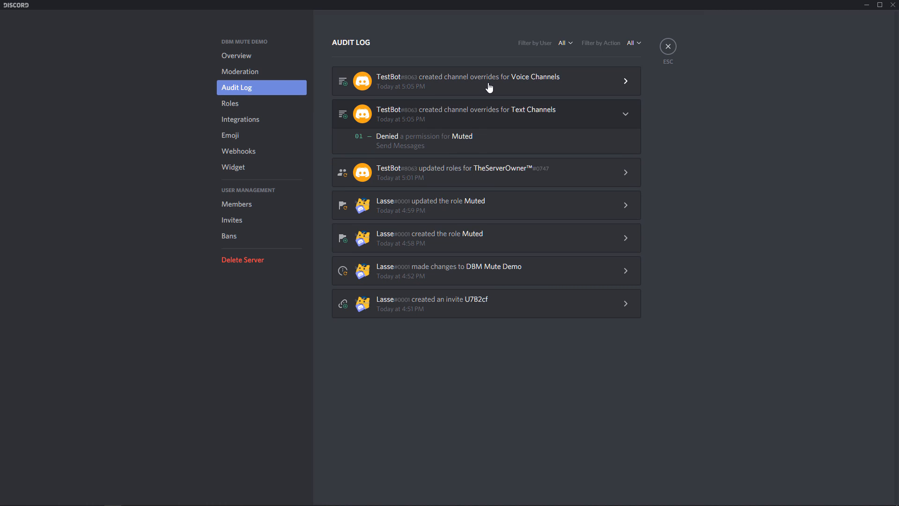
click(465, 168)
click(476, 114)
key(Escape)
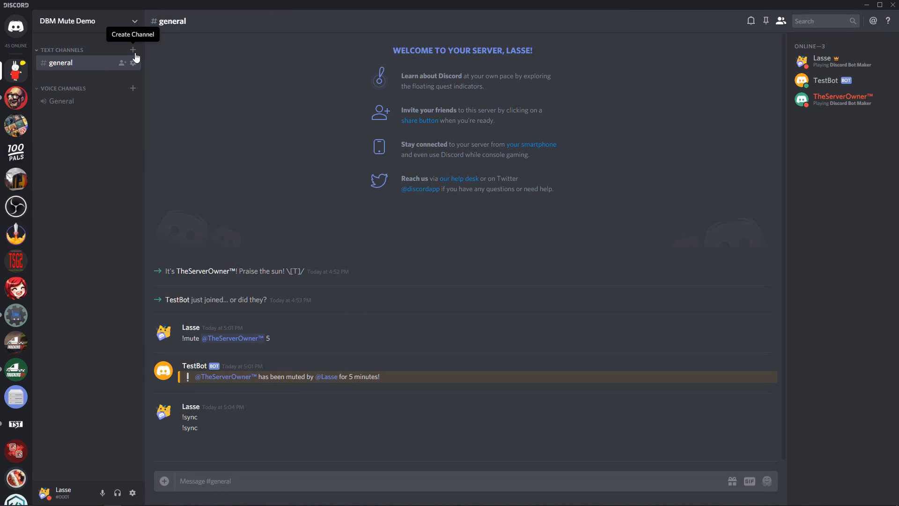
Step: Switch to the muted account's Discord window and check whether it can send messages in #general
mouse_move(182, 503)
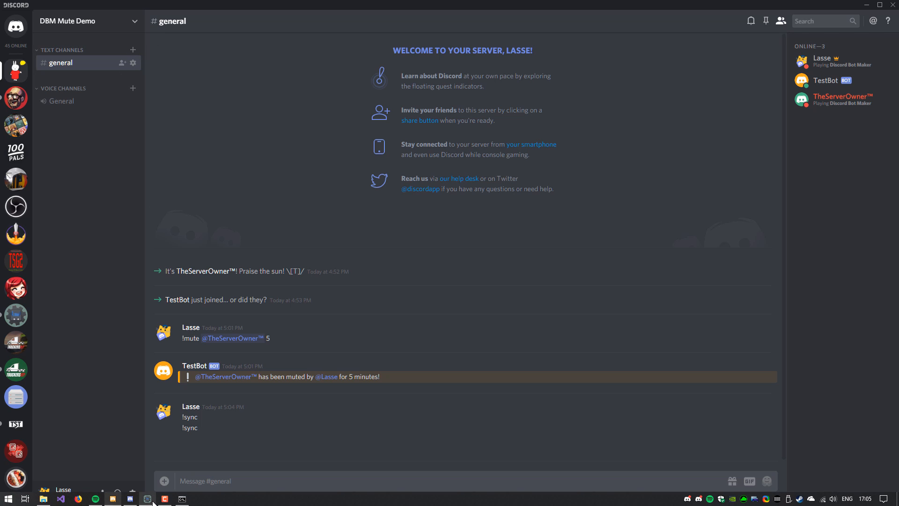
mouse_move(154, 502)
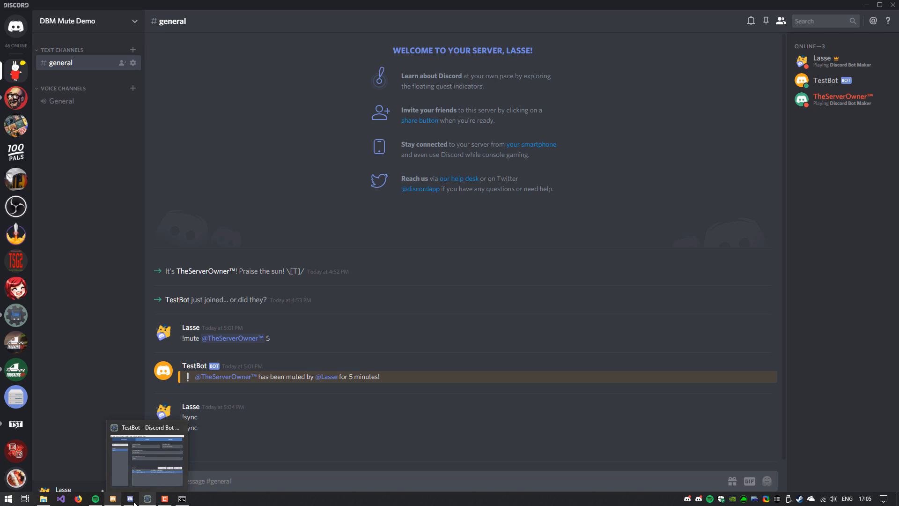
click(147, 456)
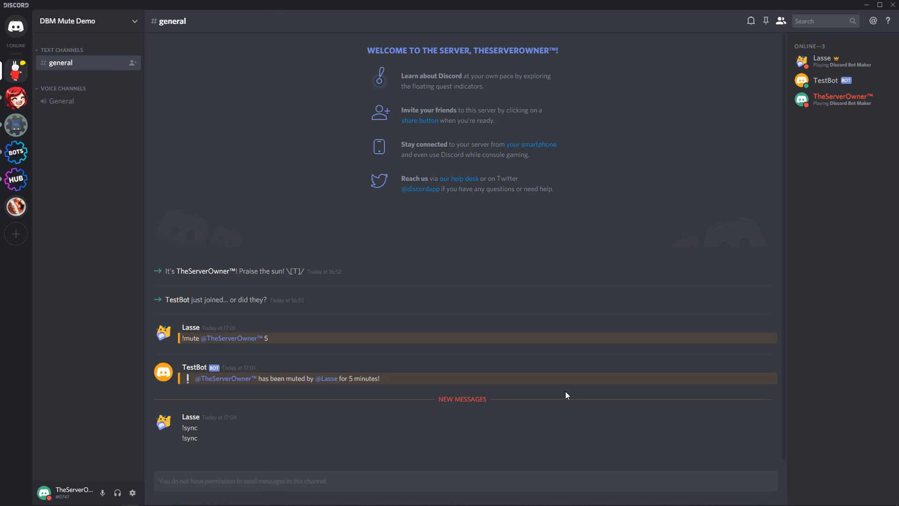
Step: Return to Discord Bot Maker and create a new event named "New Channel Mute"
key(alt+Tab)
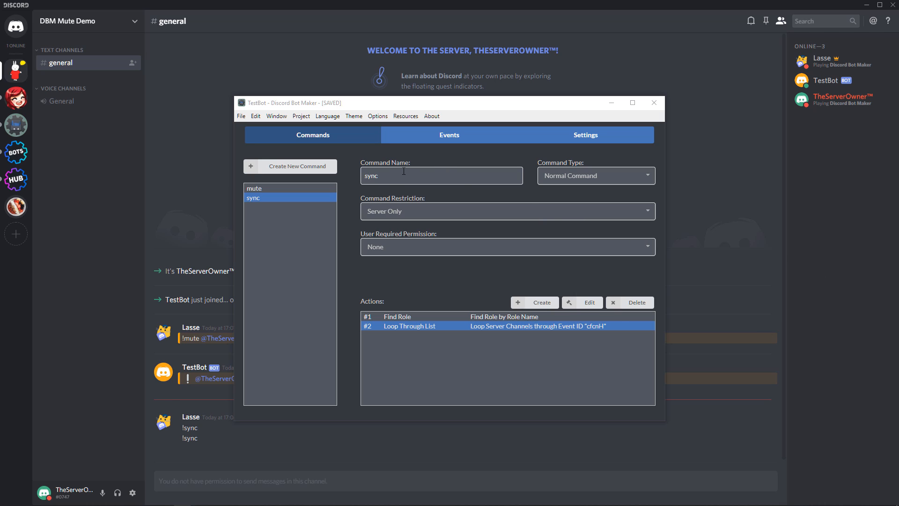
click(397, 137)
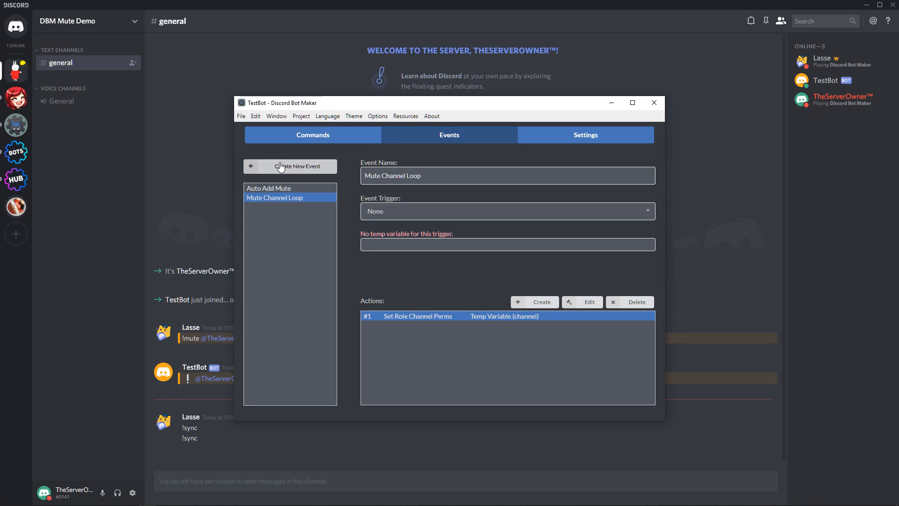
click(280, 167)
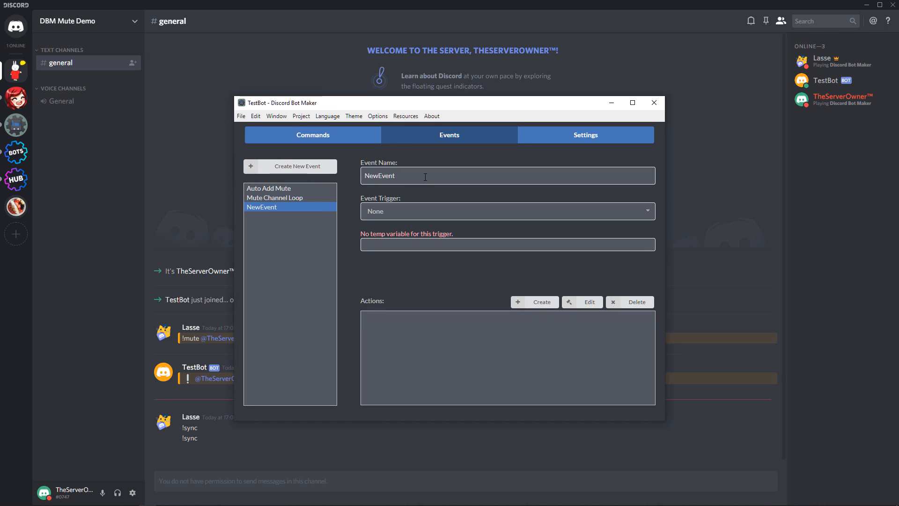
text(New Channel)
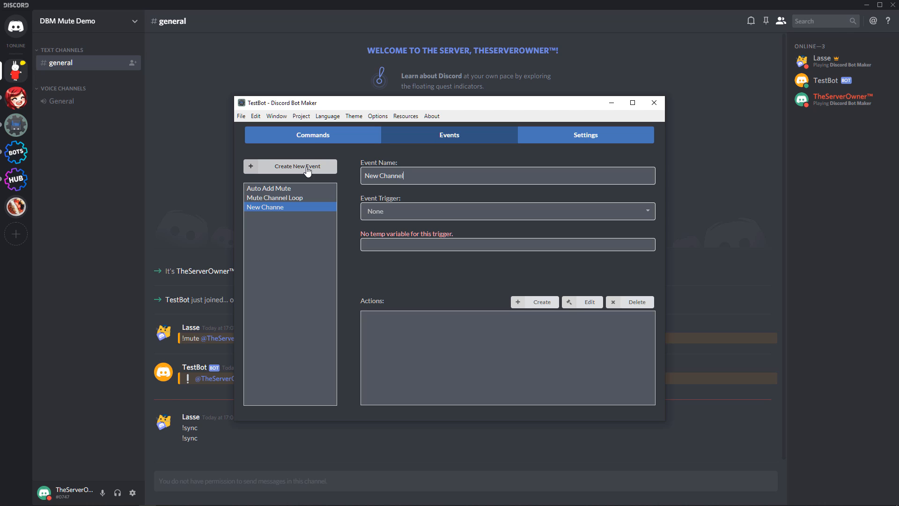
text( Mute)
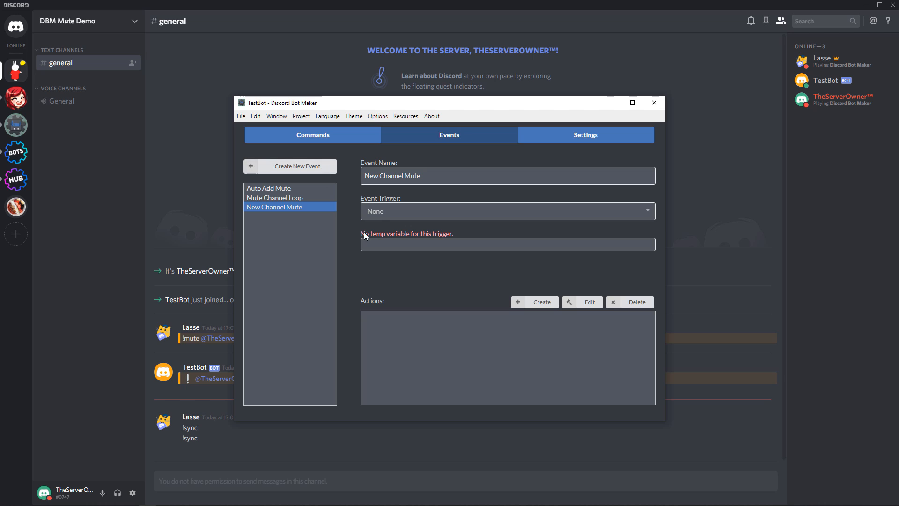
Step: Set the event trigger to Channel Create with temp variable "channel", and start choosing the type of its first action
click(376, 213)
scroll(412, 292, down, 1)
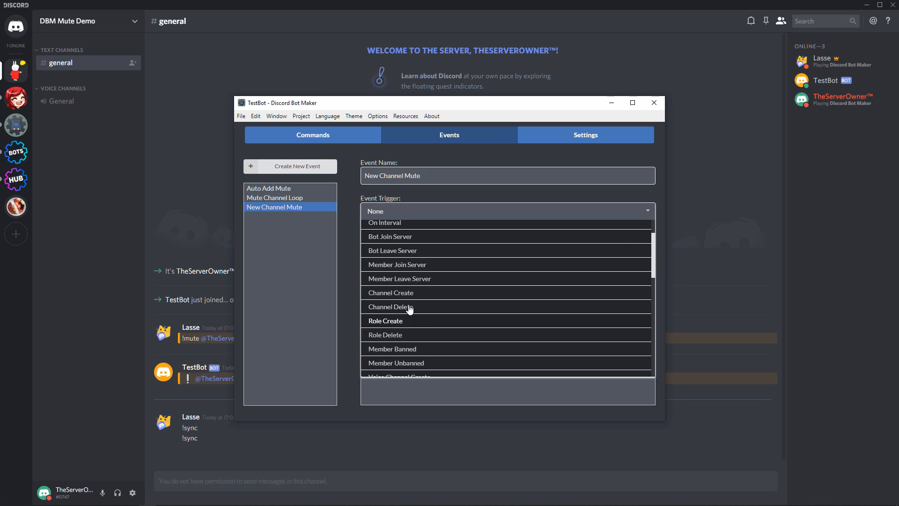
click(410, 306)
click(439, 249)
text(chan)
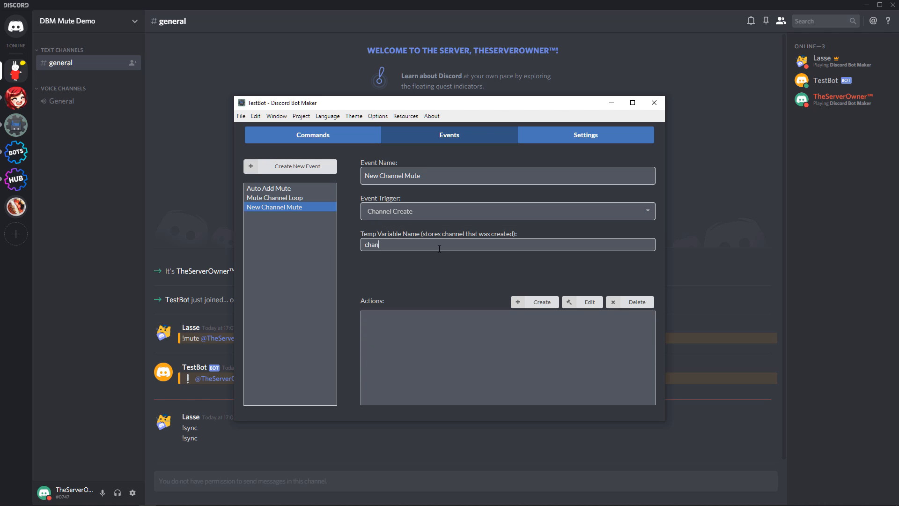
text(nel)
click(534, 302)
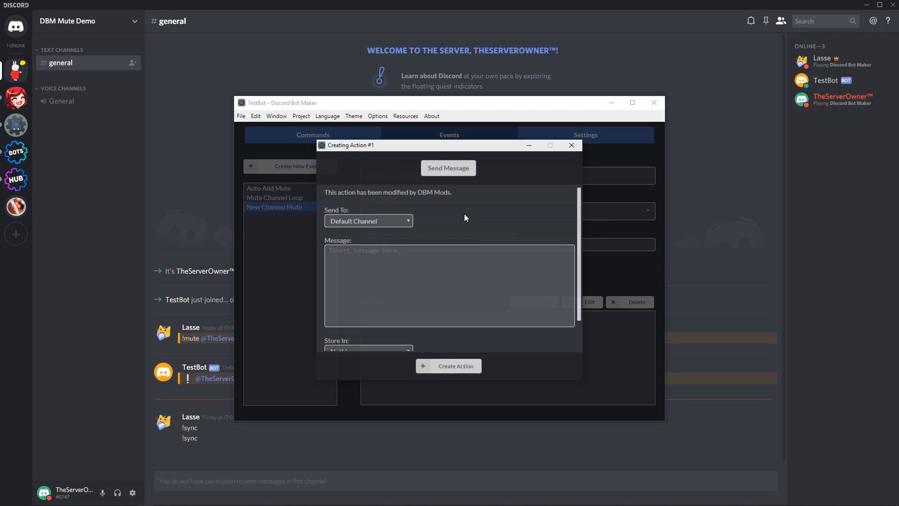
click(436, 168)
text(Lo)
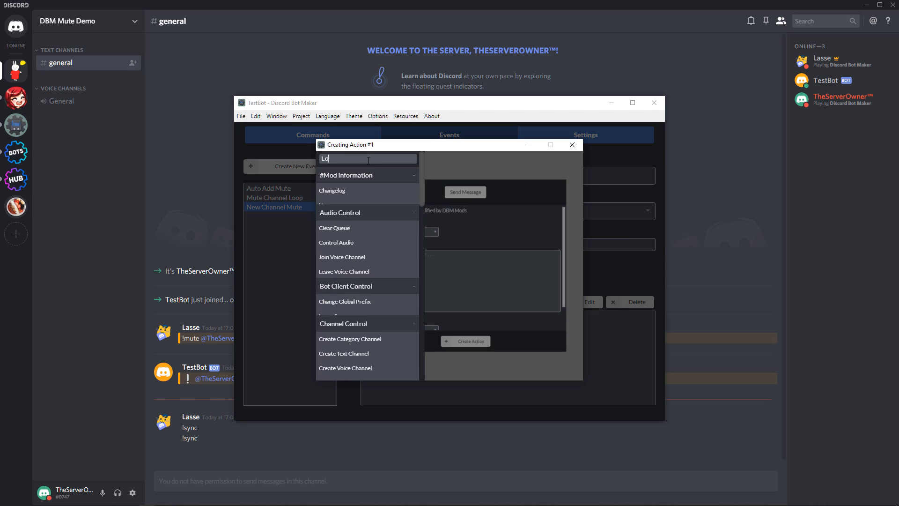
text(op)
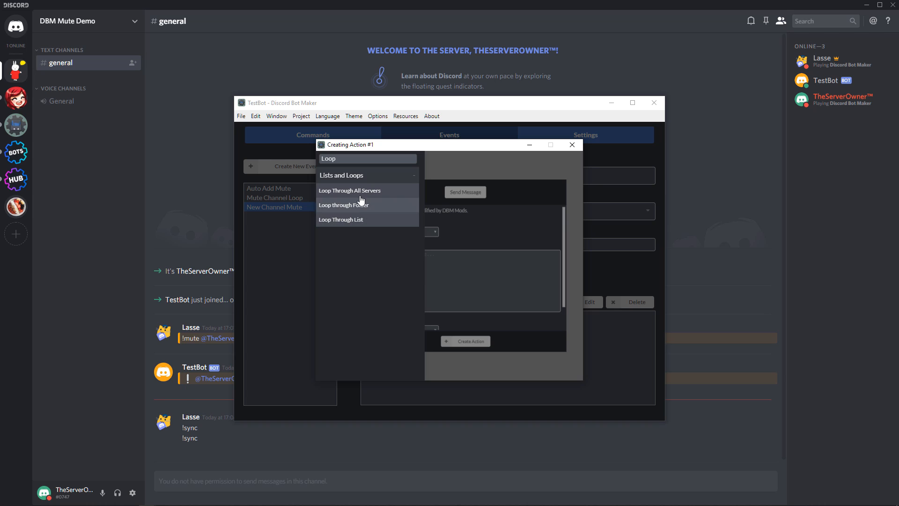
click(360, 220)
click(468, 166)
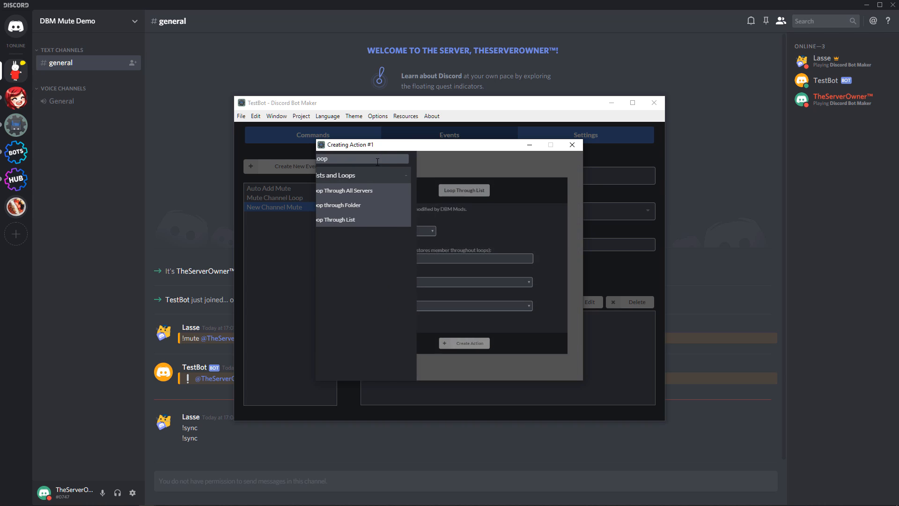
Step: Add a Call Command/Event action that calls the Mute Channel Loop event with the Synchronous call type
double_click(372, 159)
text(Call)
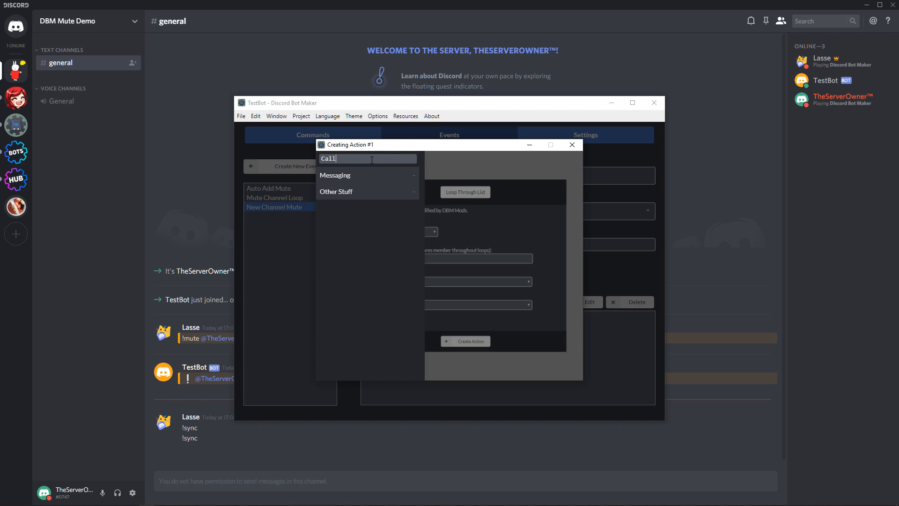
click(360, 237)
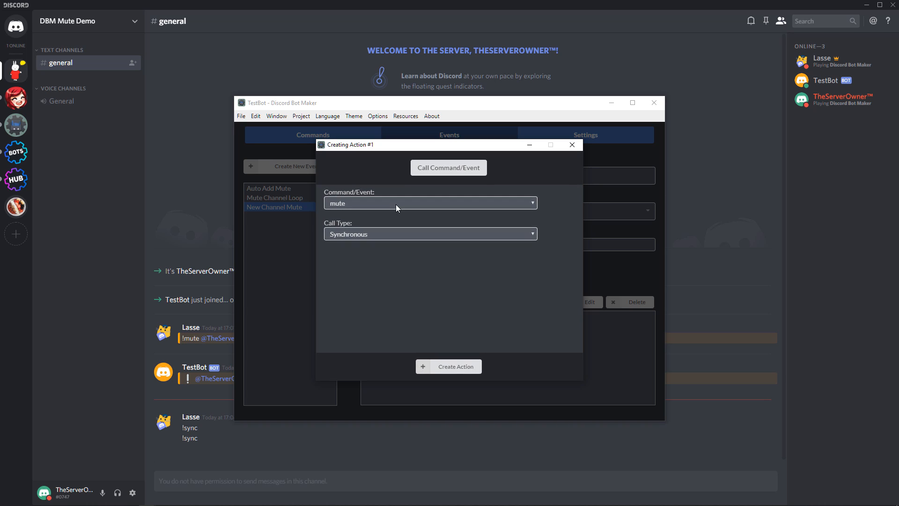
click(395, 204)
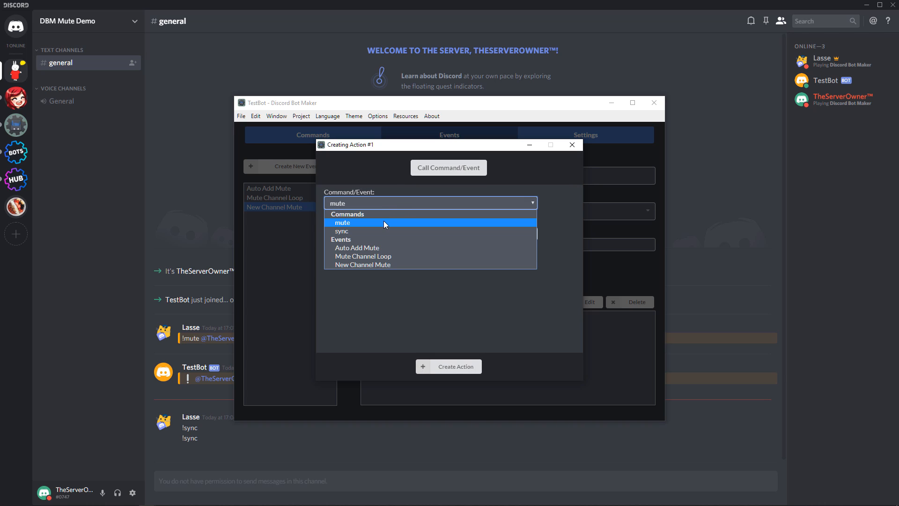
click(370, 257)
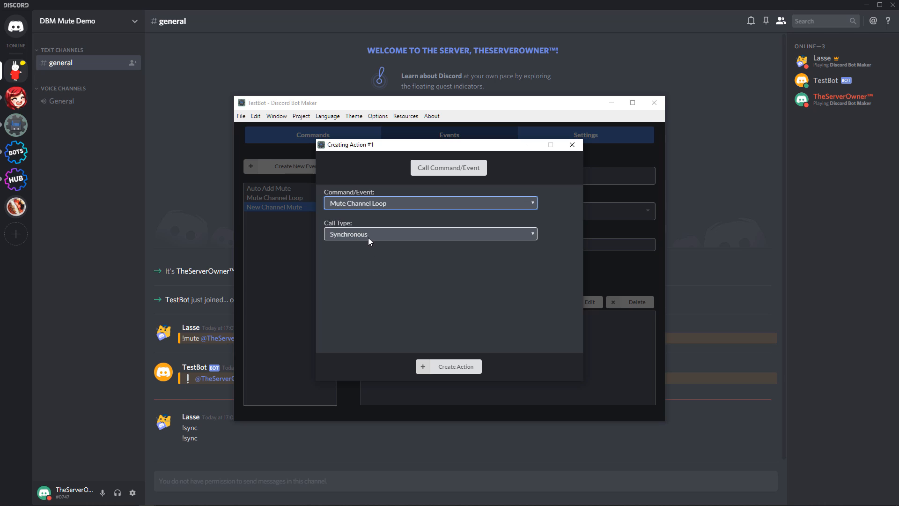
click(458, 372)
Step: Add a Find Role action that searches by Role Name for "Muted" and stores the role in a temp variable
click(530, 299)
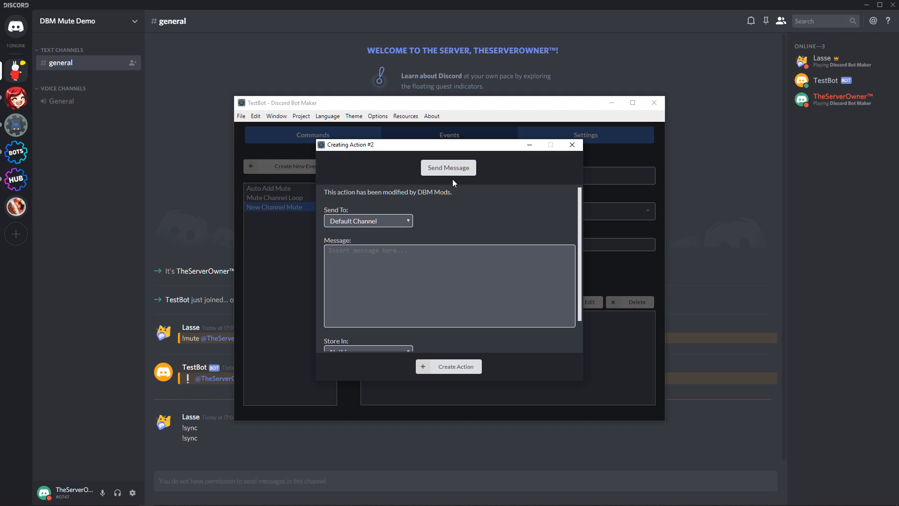
click(453, 185)
text(Find )
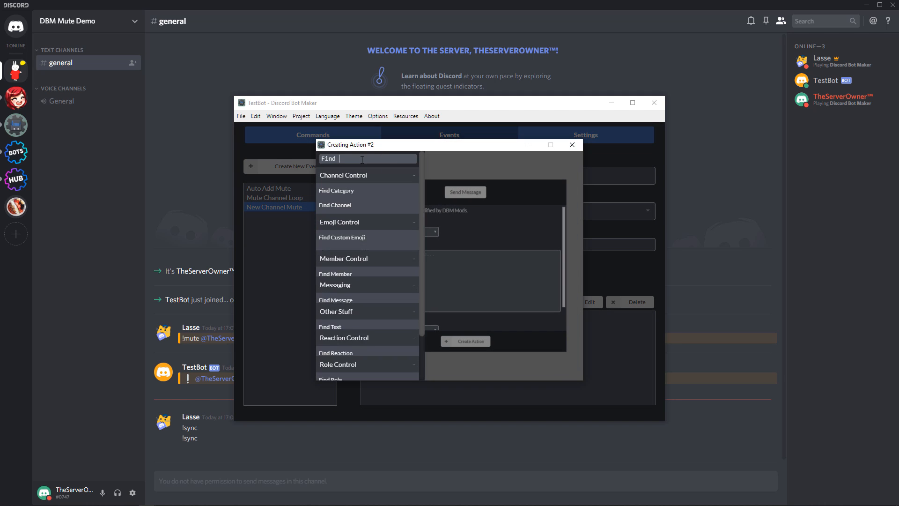
text(Role)
click(380, 192)
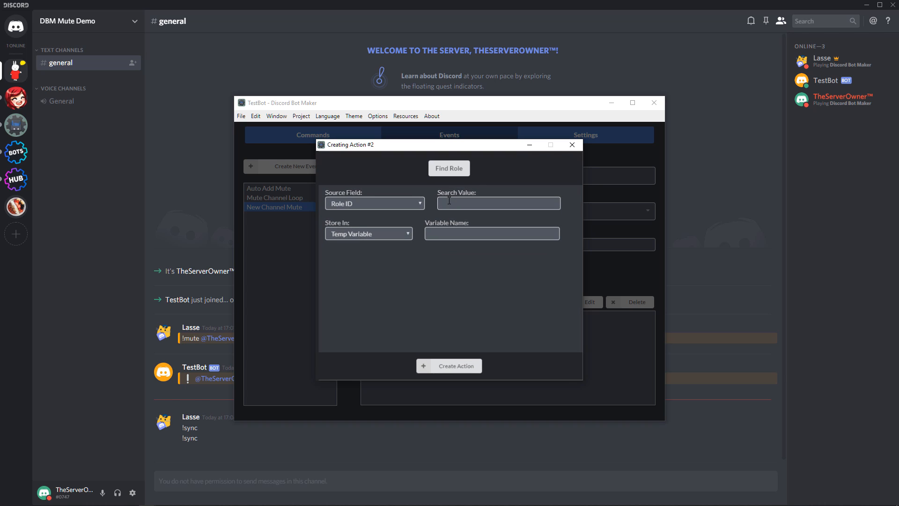
click(386, 206)
click(371, 219)
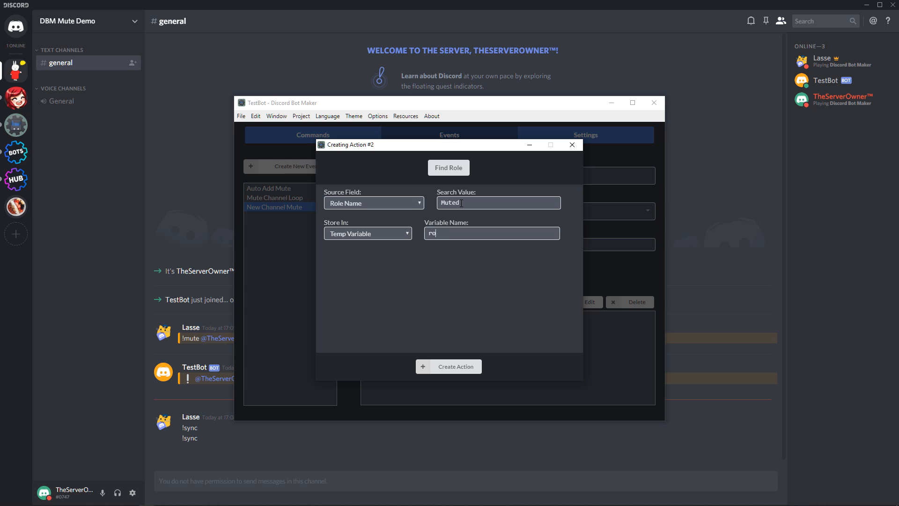
click(457, 369)
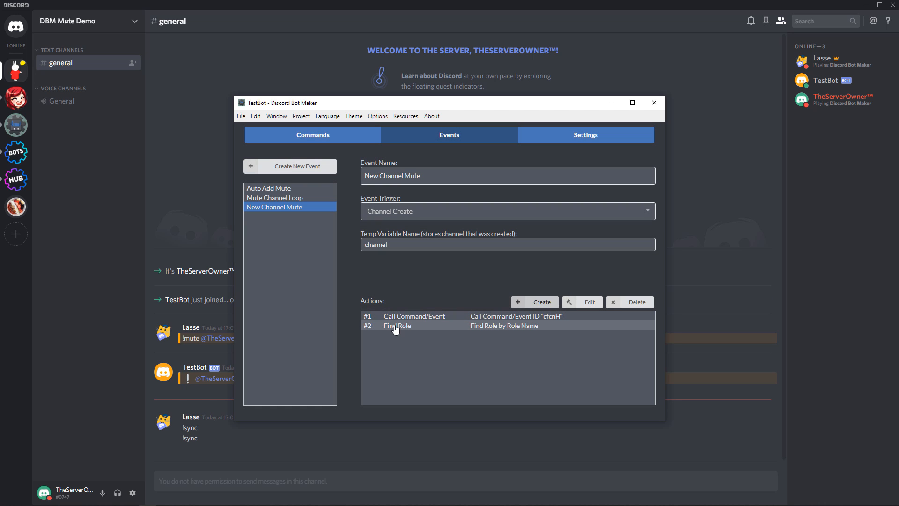
Step: Move the Find Role action above the Call Command/Event action and save the project
drag(406, 328, 408, 323)
key(ctrl+s)
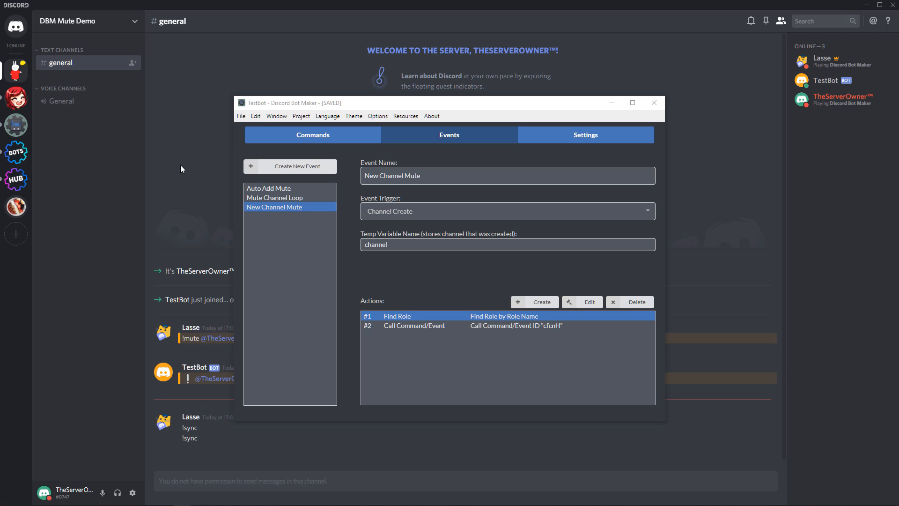
Step: Switch to the unmuted admin account's Discord window and create a text channel named "hello" under Text Channels
click(147, 502)
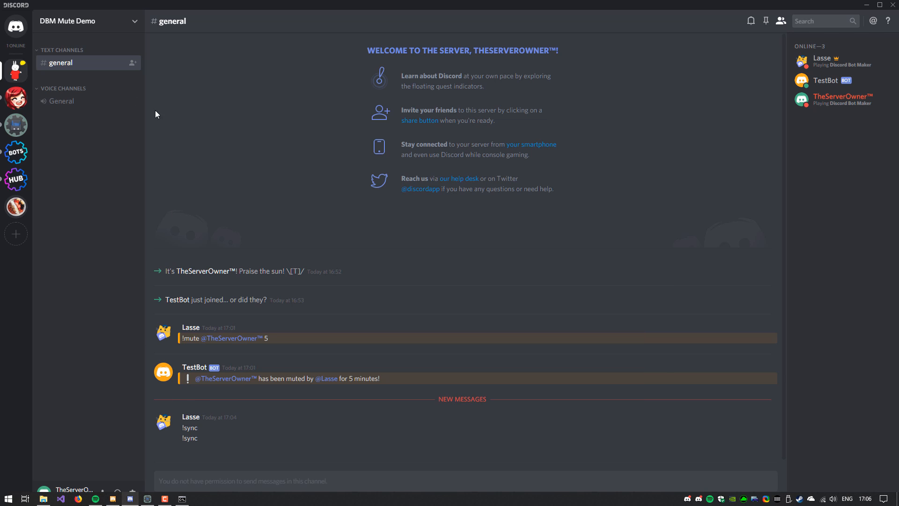
click(112, 499)
click(133, 50)
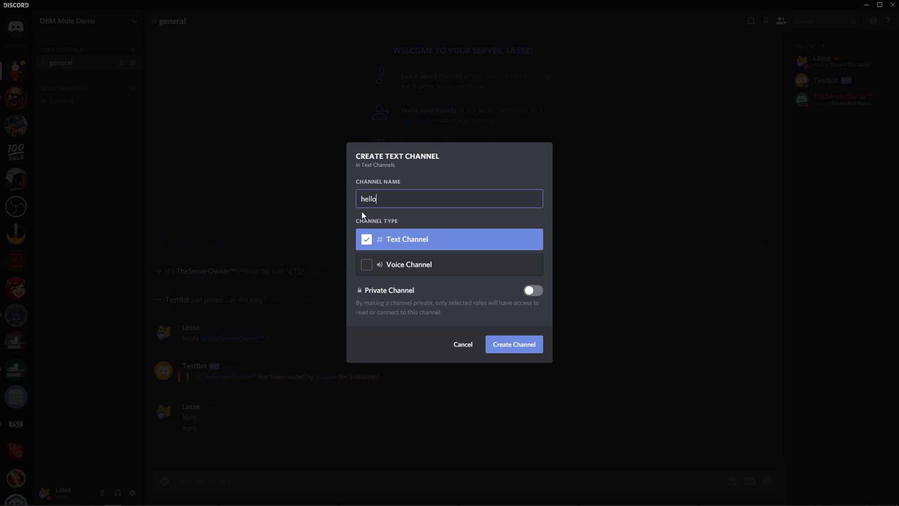
key(Return)
Step: Check the Muted role's permissions in the #hello channel settings, then return to #general
click(132, 75)
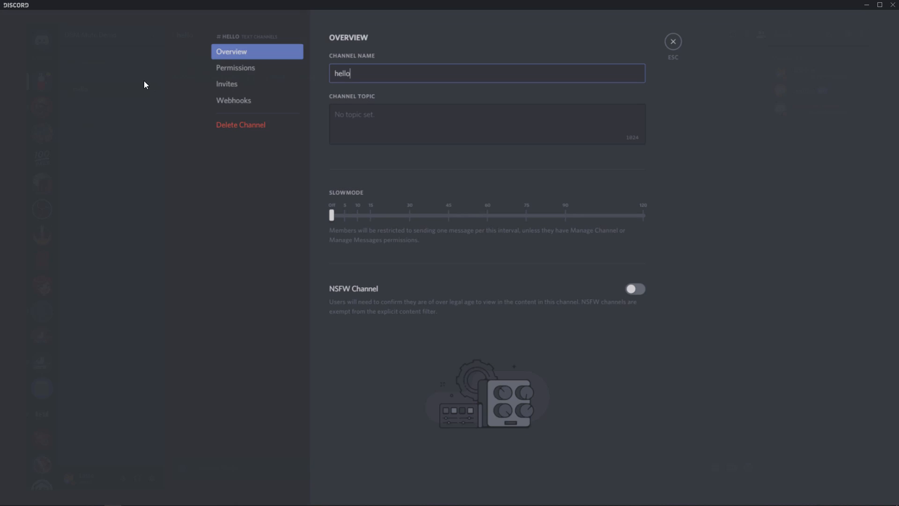
click(283, 75)
click(379, 86)
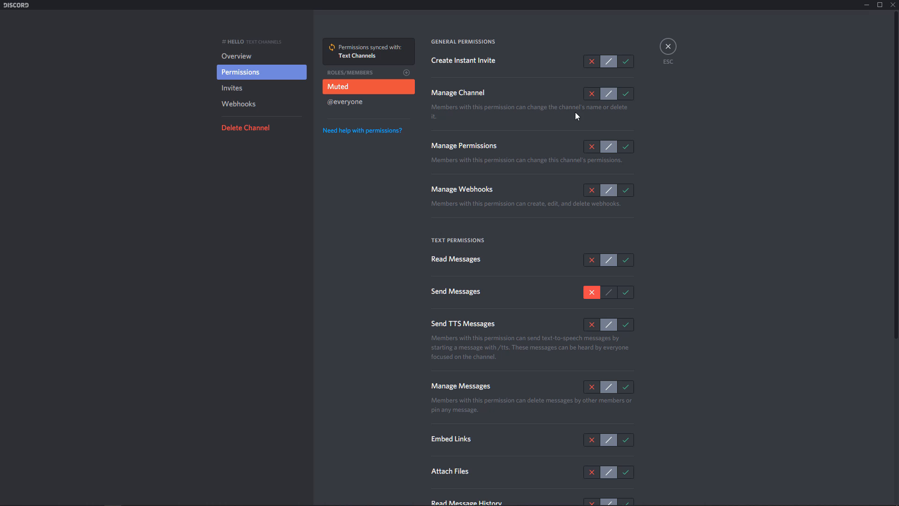
key(Escape)
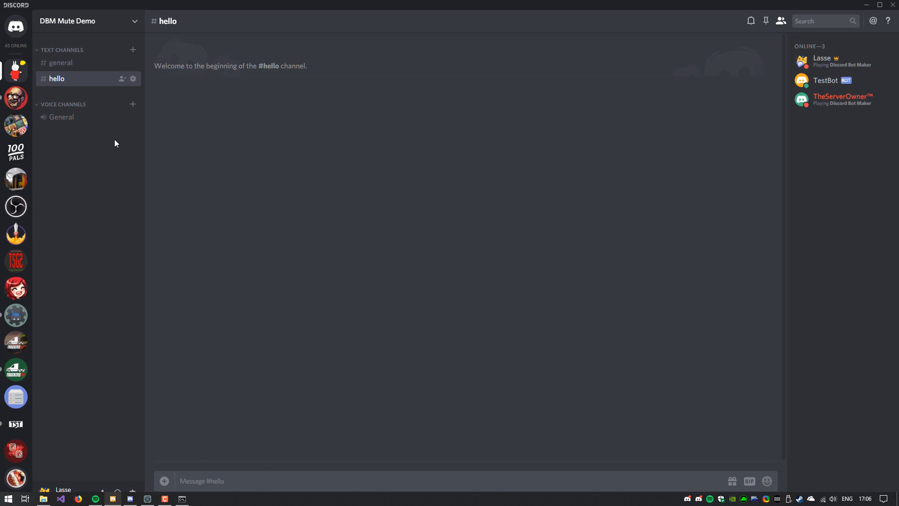
click(78, 64)
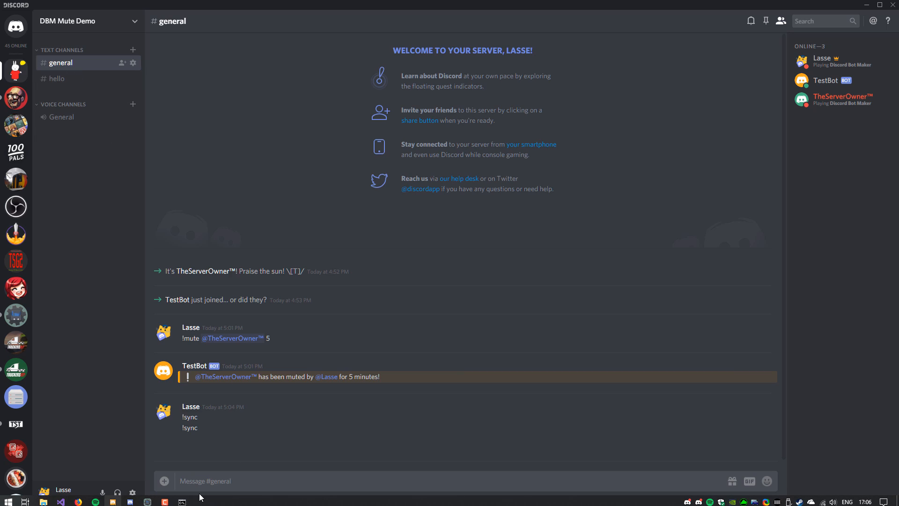
Step: Switch to Discord Bot Maker and review the mute command's parameter, wait and role-removal actions, plus the New Channel Mute event
click(148, 502)
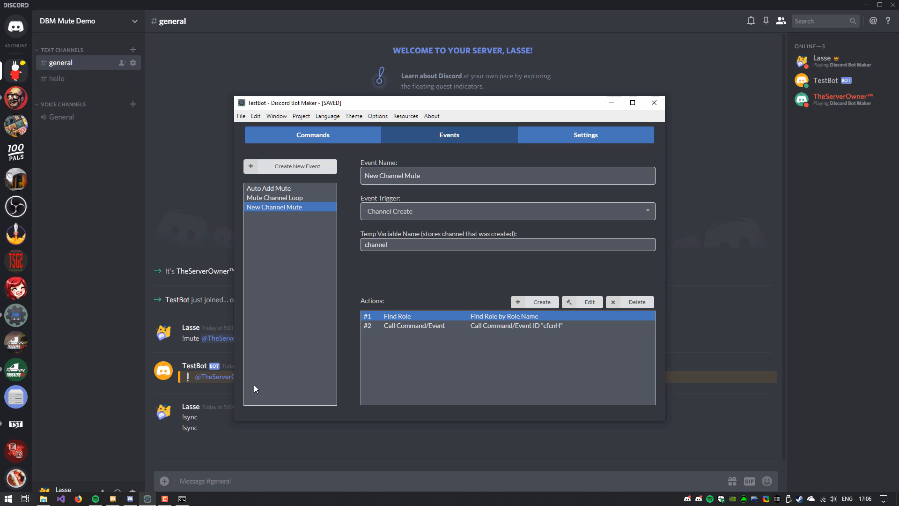
click(318, 135)
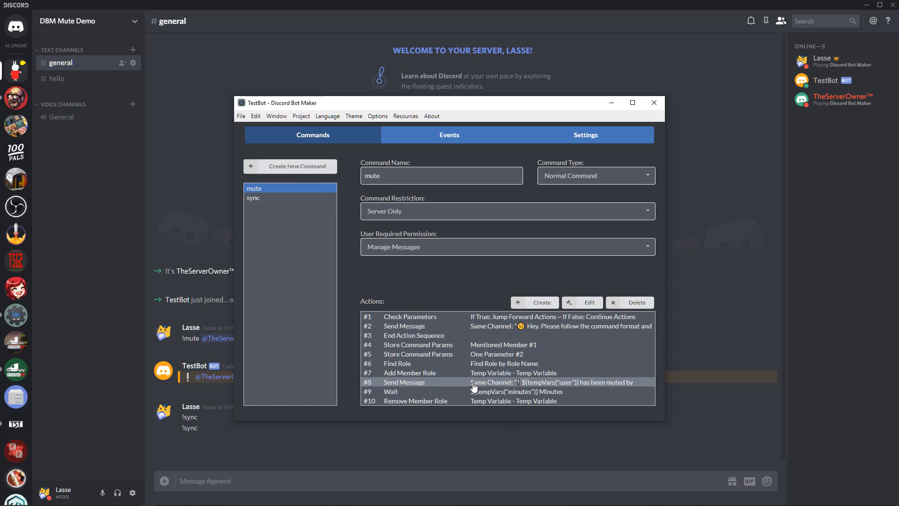
click(435, 354)
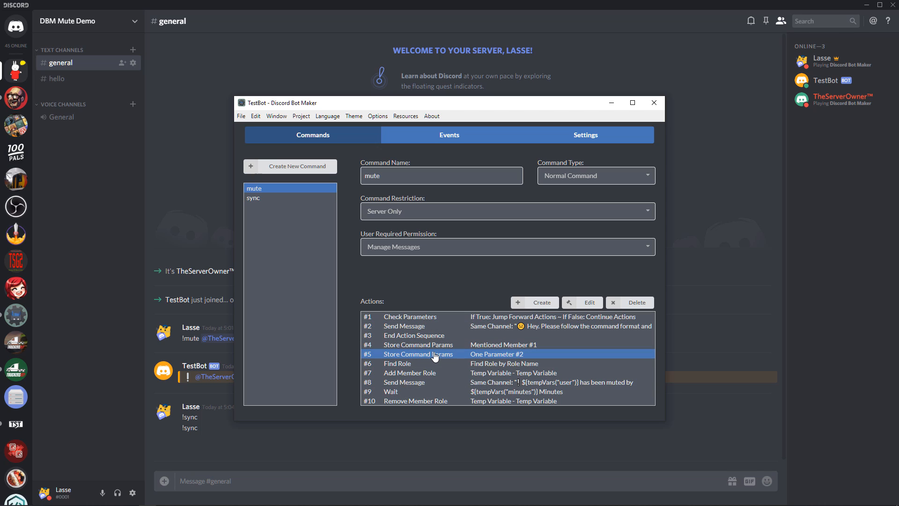
click(457, 392)
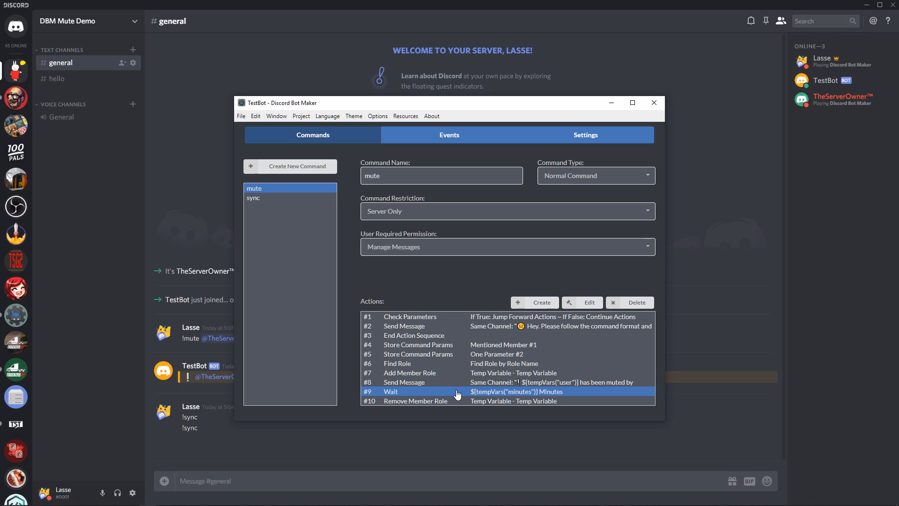
click(436, 400)
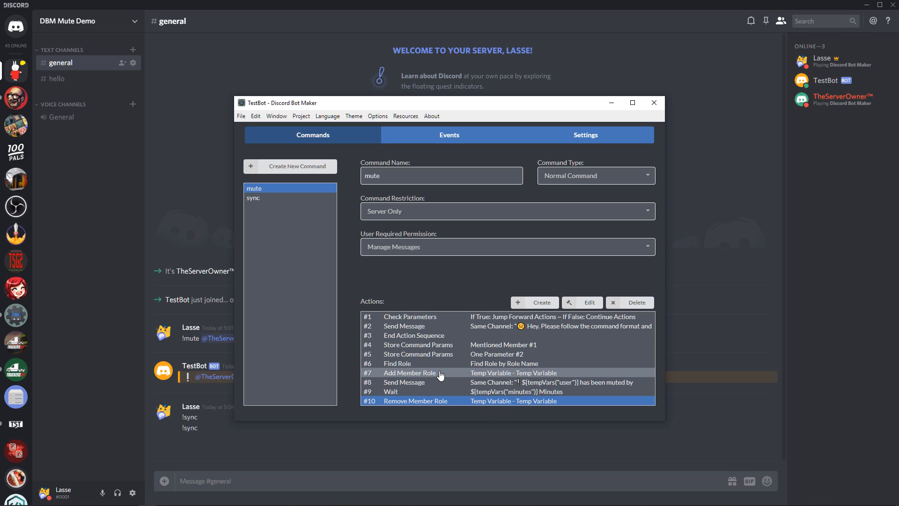
click(433, 134)
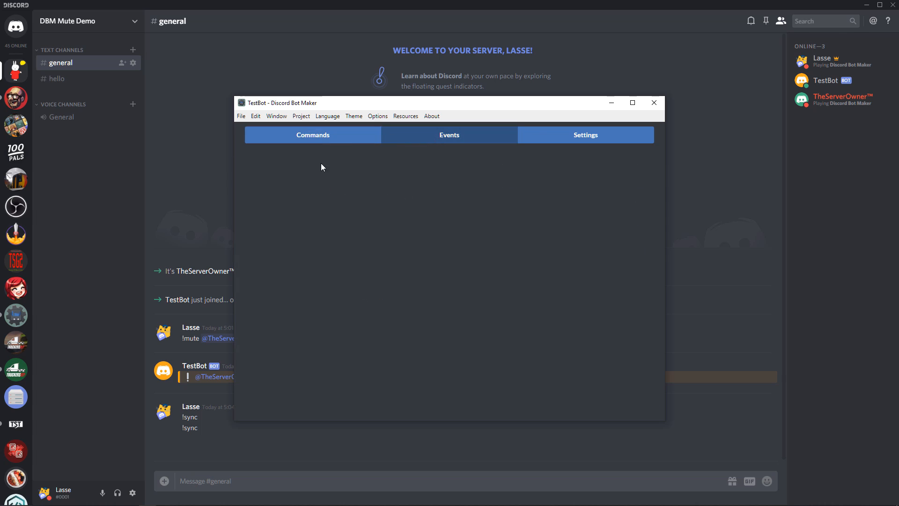
click(262, 209)
click(294, 138)
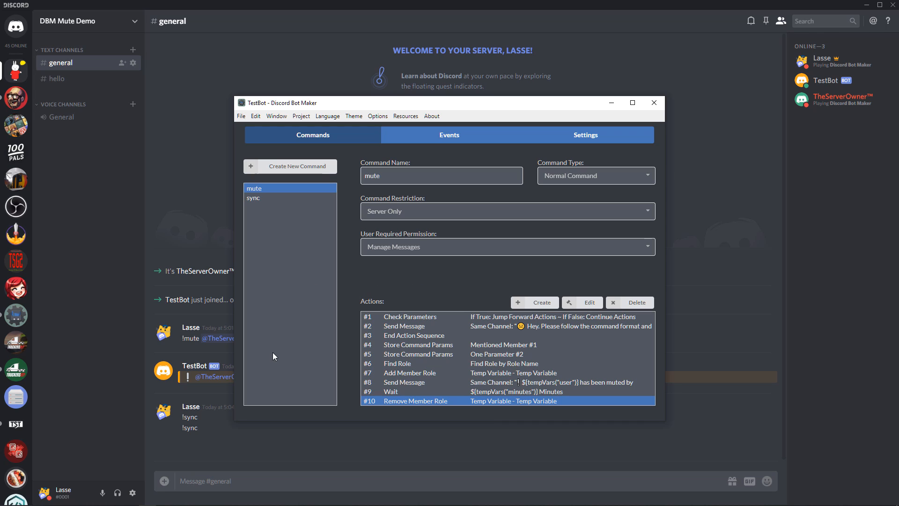
click(288, 440)
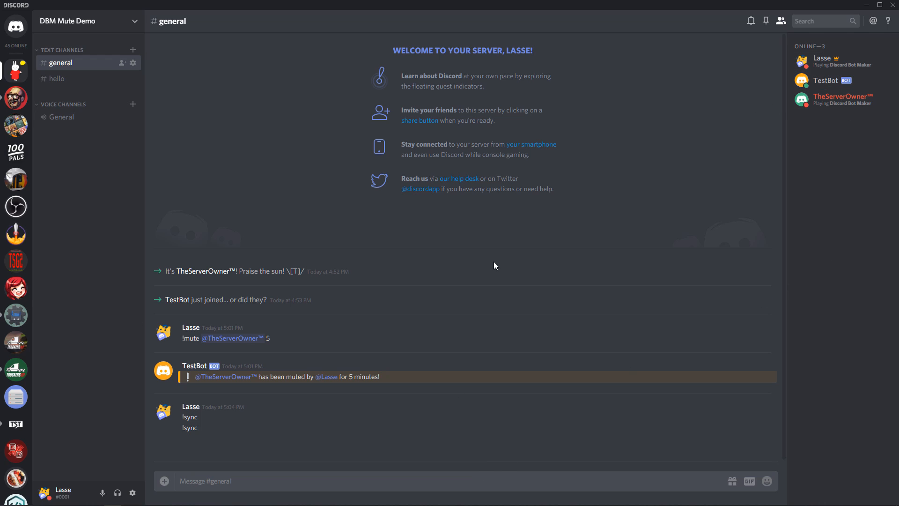
triple_click(478, 260)
click(353, 293)
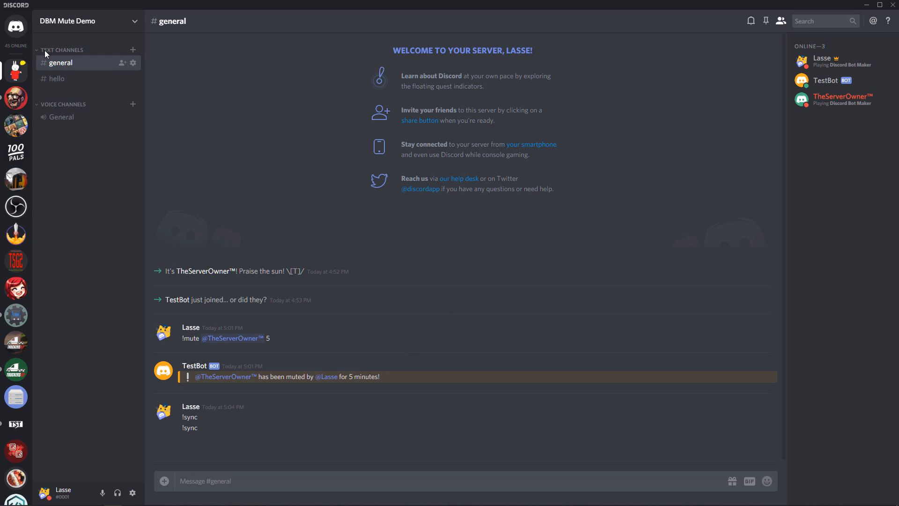